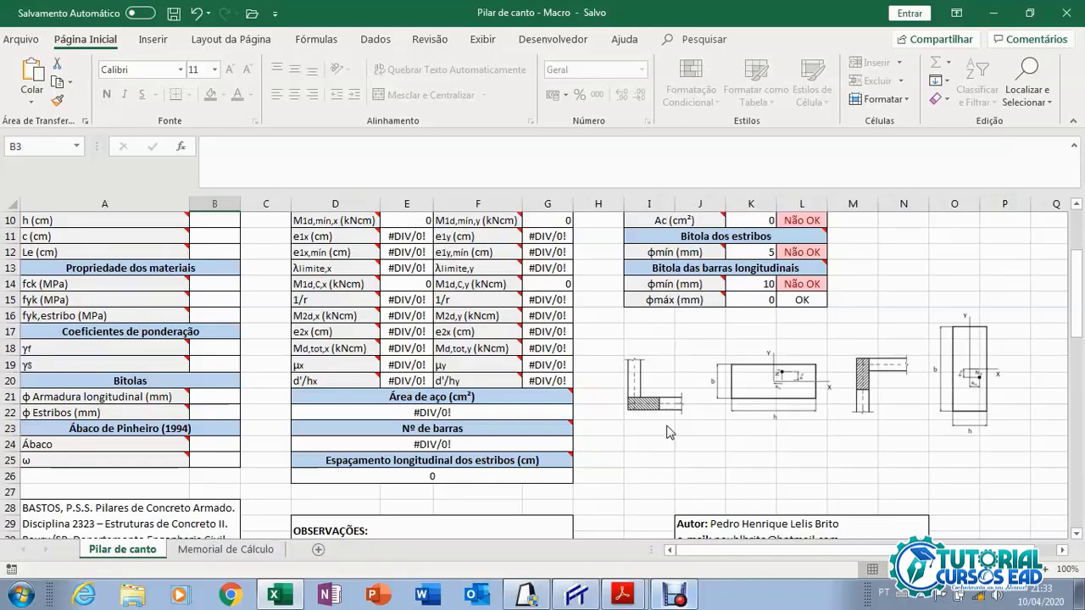
Switch to AltoQi Eberick and examine the building's 3D frame and its corner columns from several angles.
scroll(617, 397, up, 3)
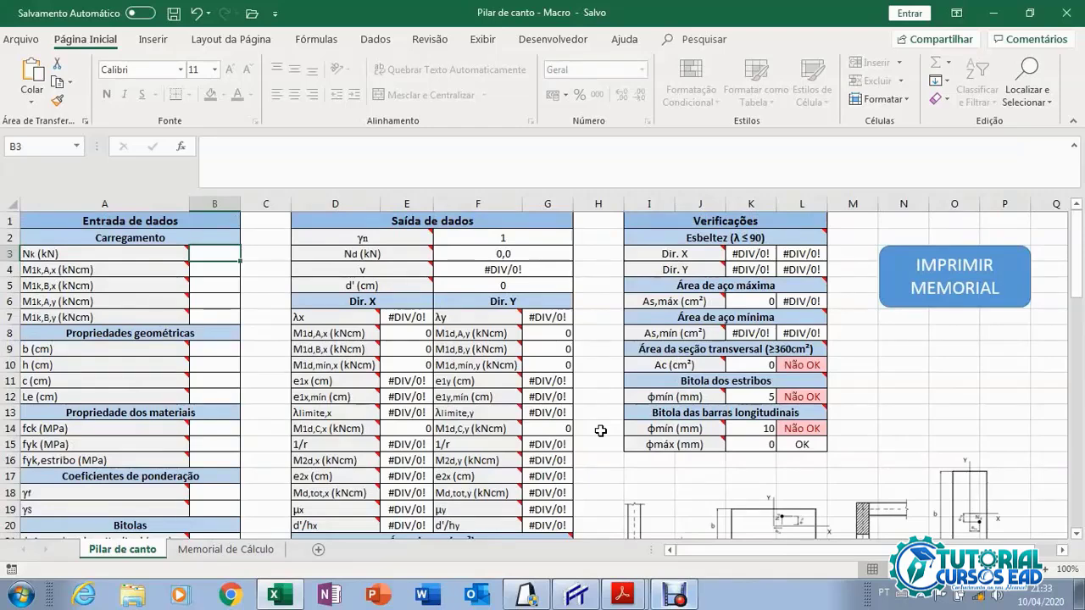
click(532, 597)
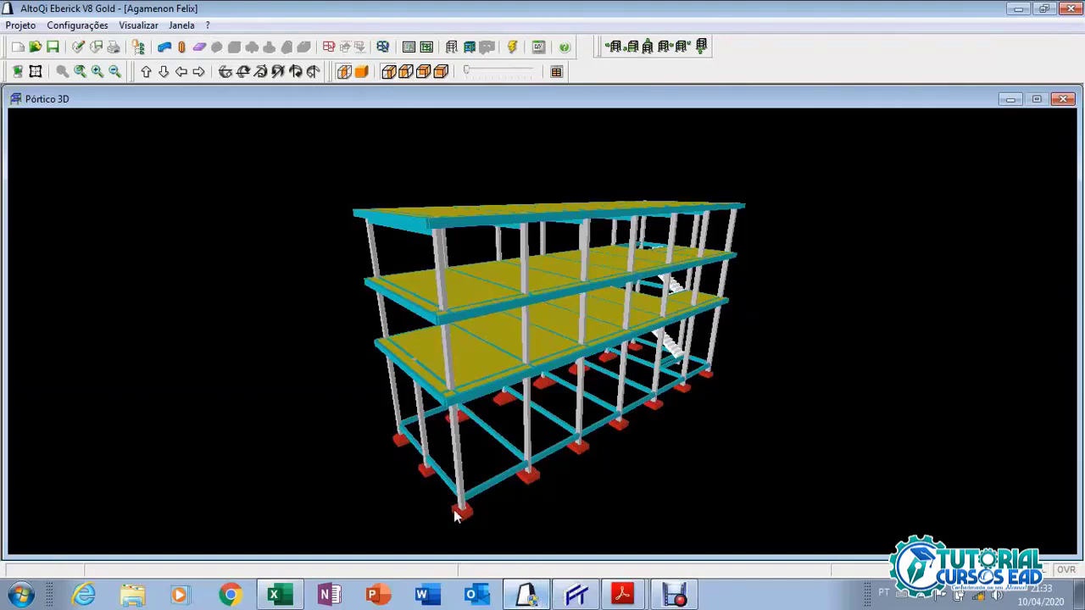
drag(400, 479, 634, 489)
drag(532, 466, 724, 472)
drag(576, 450, 758, 451)
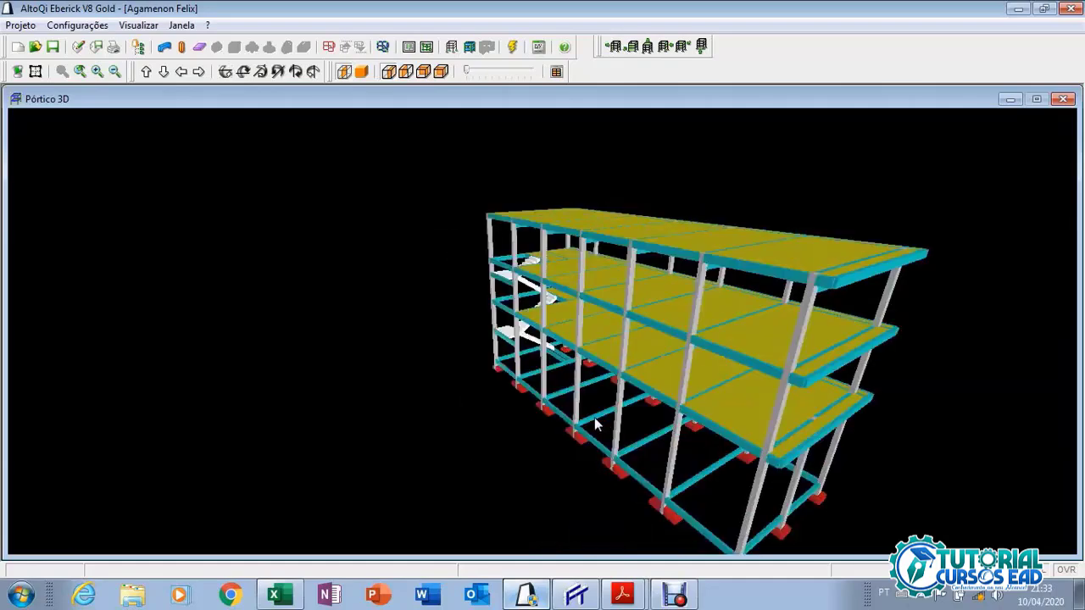
drag(597, 421, 746, 424)
drag(592, 396, 747, 363)
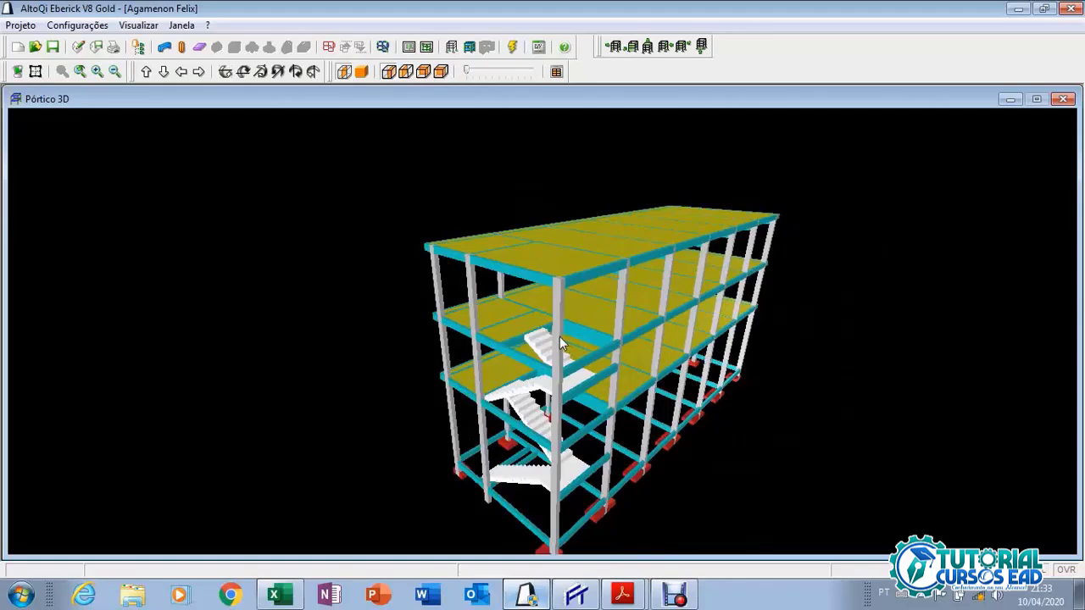
scroll(559, 336, up, 2)
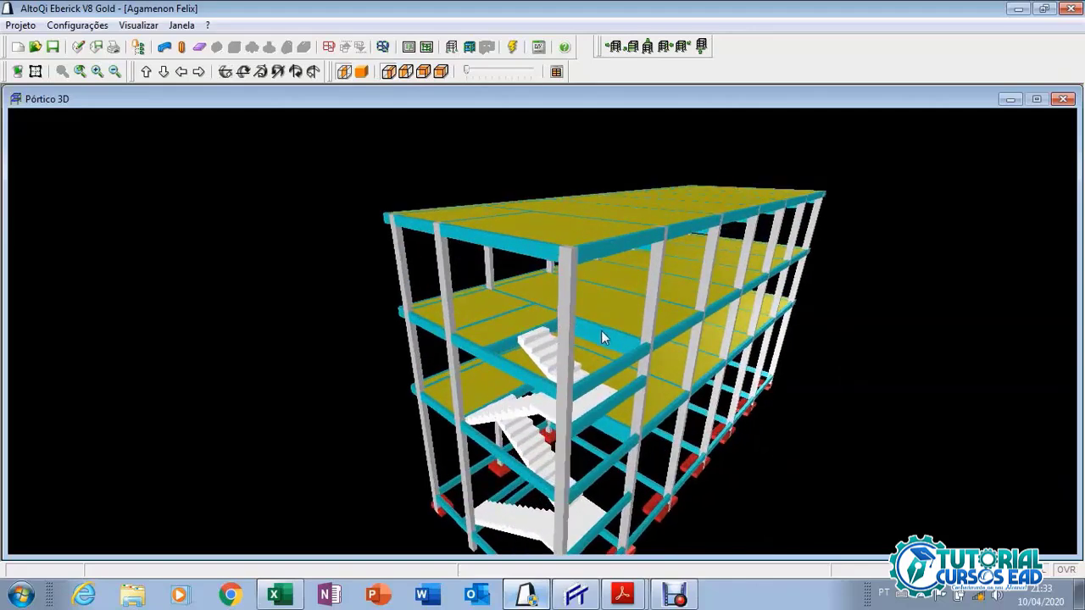
scroll(627, 361, down, 2)
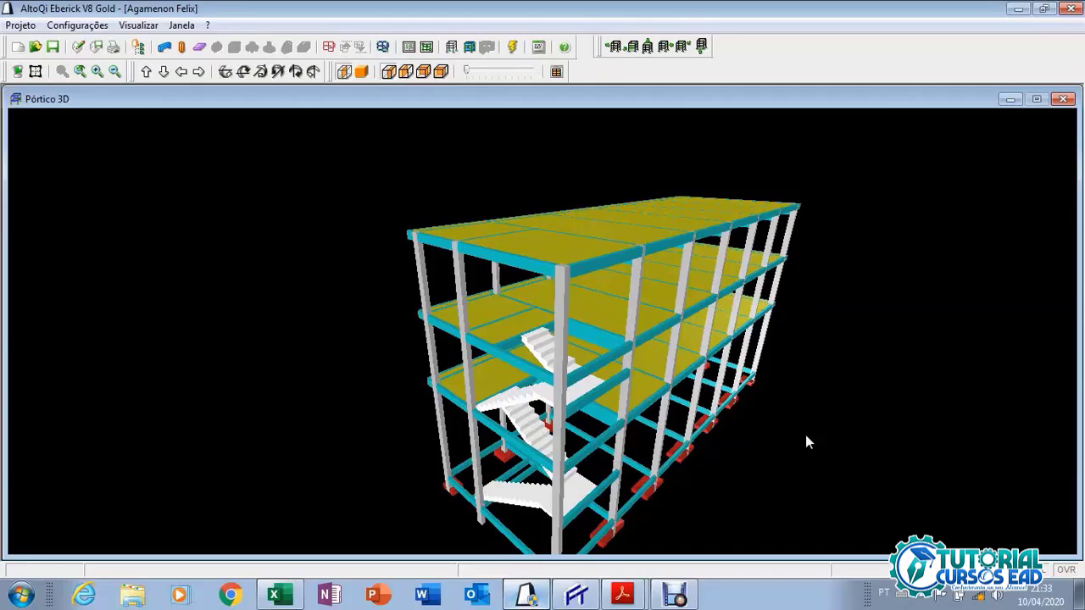
drag(806, 437, 506, 462)
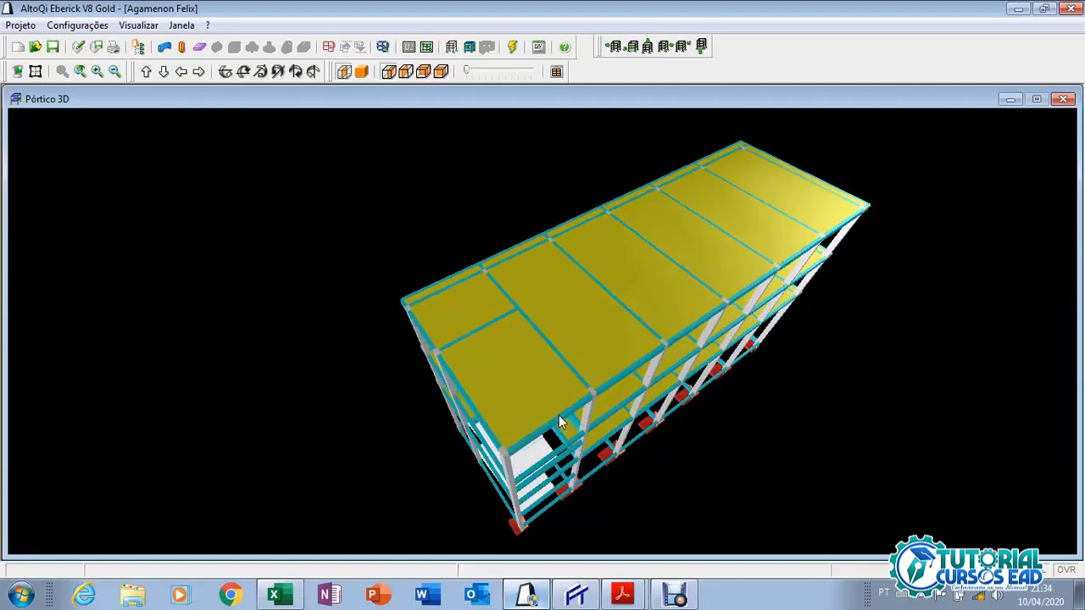
scroll(563, 434, down, 1)
drag(509, 483, 538, 395)
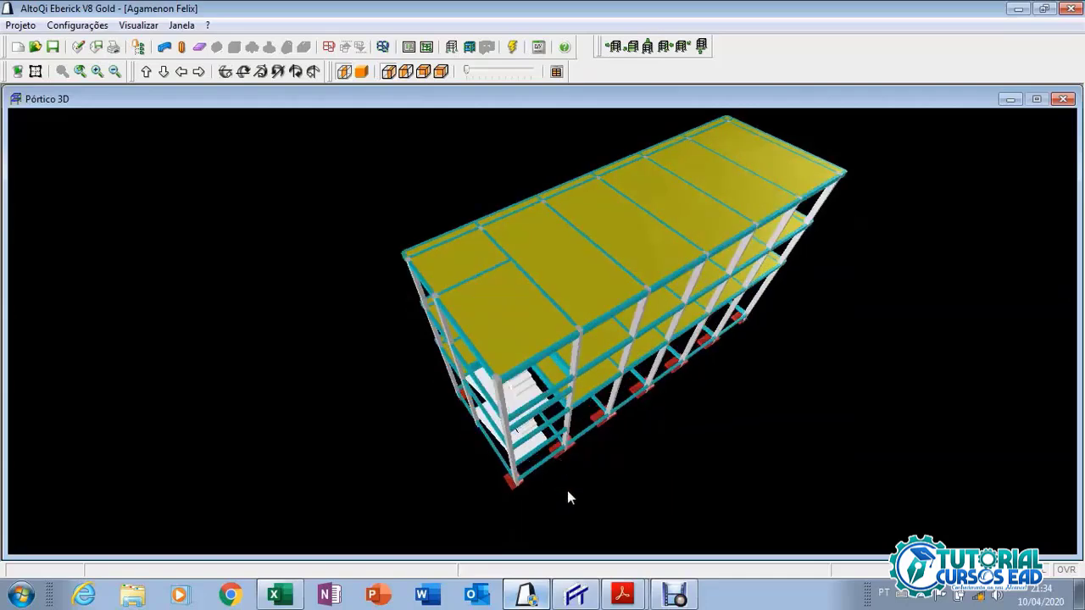
Switch to Ftool and display the axial force diagram of the P1-P4-P6-P8-P10-P12-P14 frame to read the top-storey corner column.
click(585, 598)
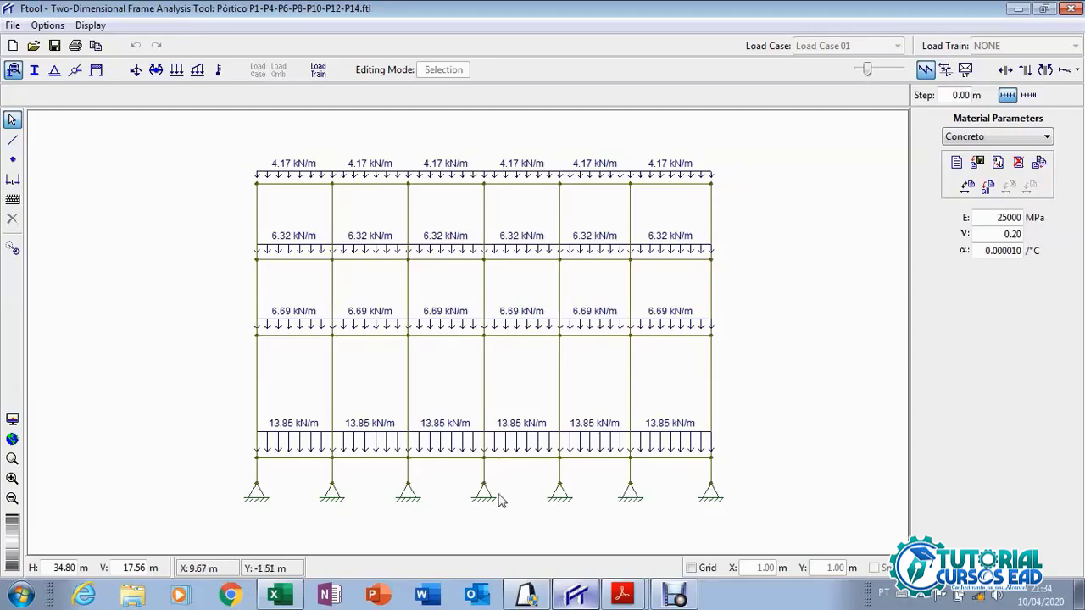
scroll(476, 467, down, 1)
scroll(477, 467, up, 1)
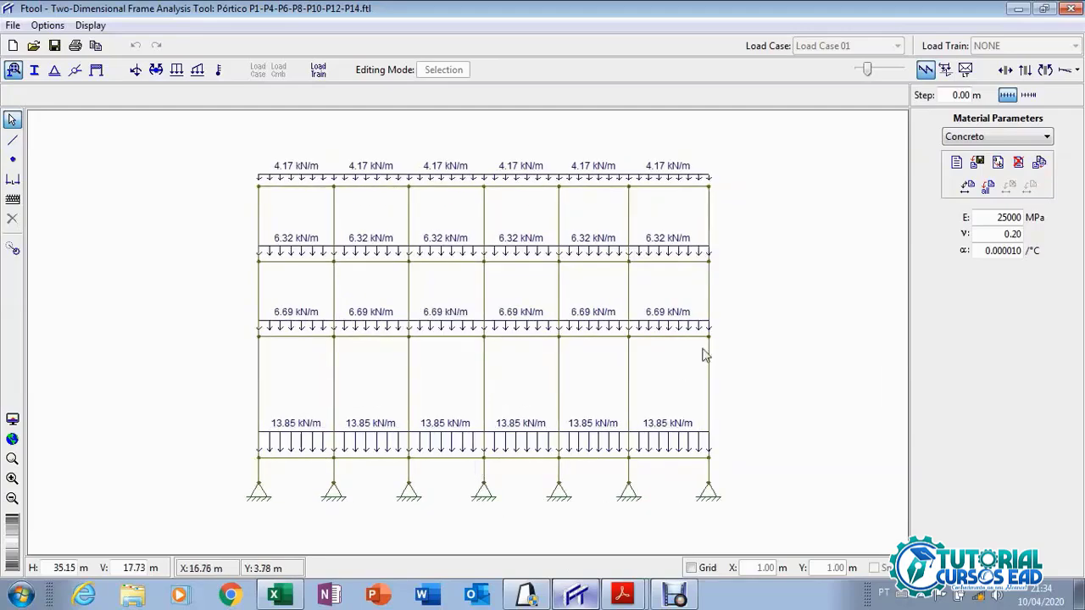
click(1006, 71)
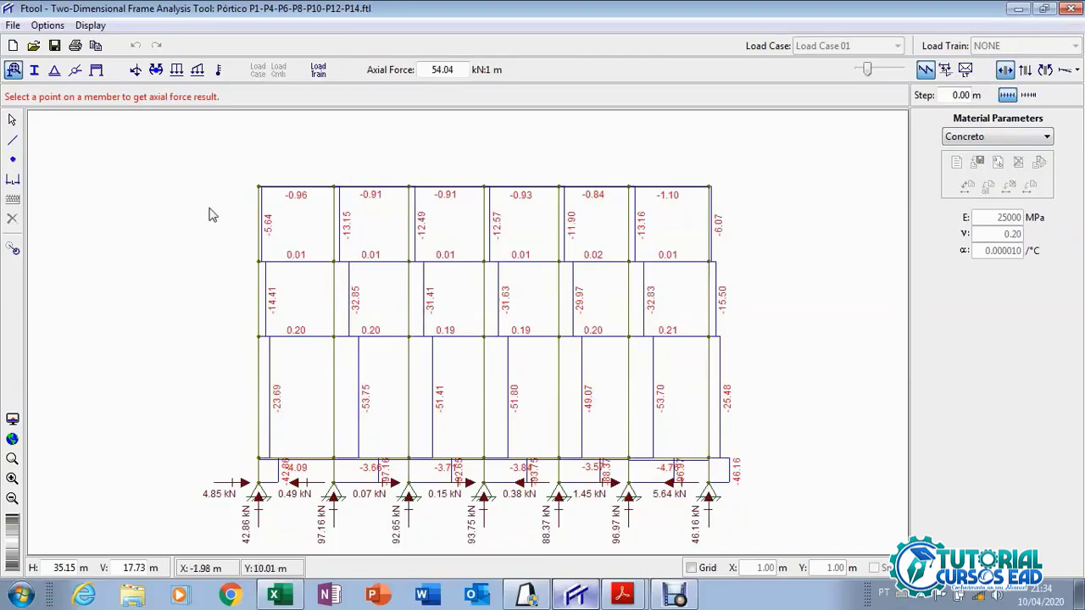
scroll(211, 213, up, 1)
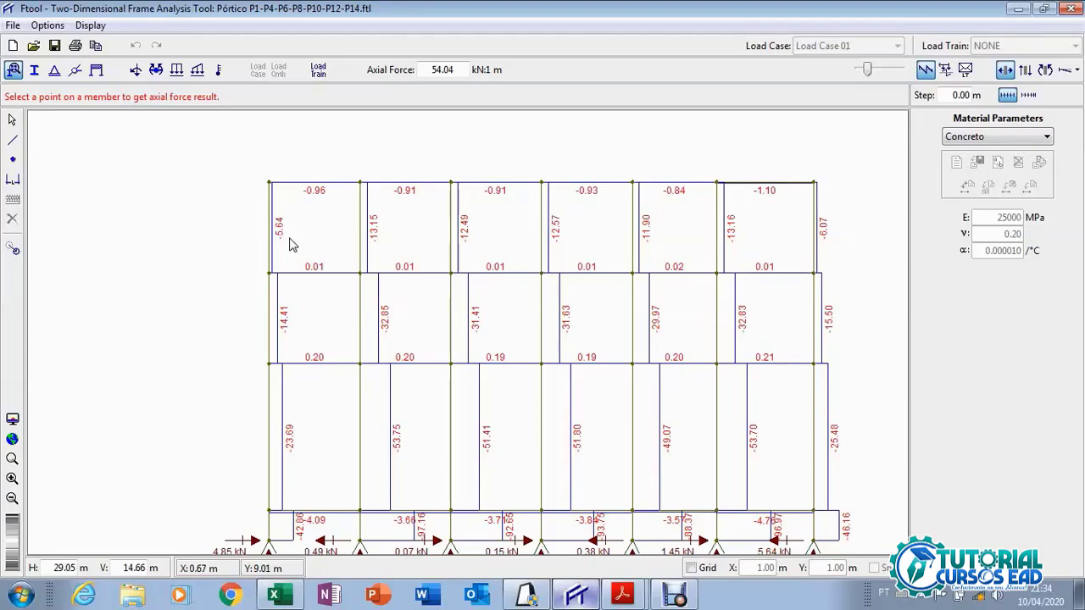
In the Excel corner-column sheet, enter =5,64 as the axial load Nk.
click(280, 596)
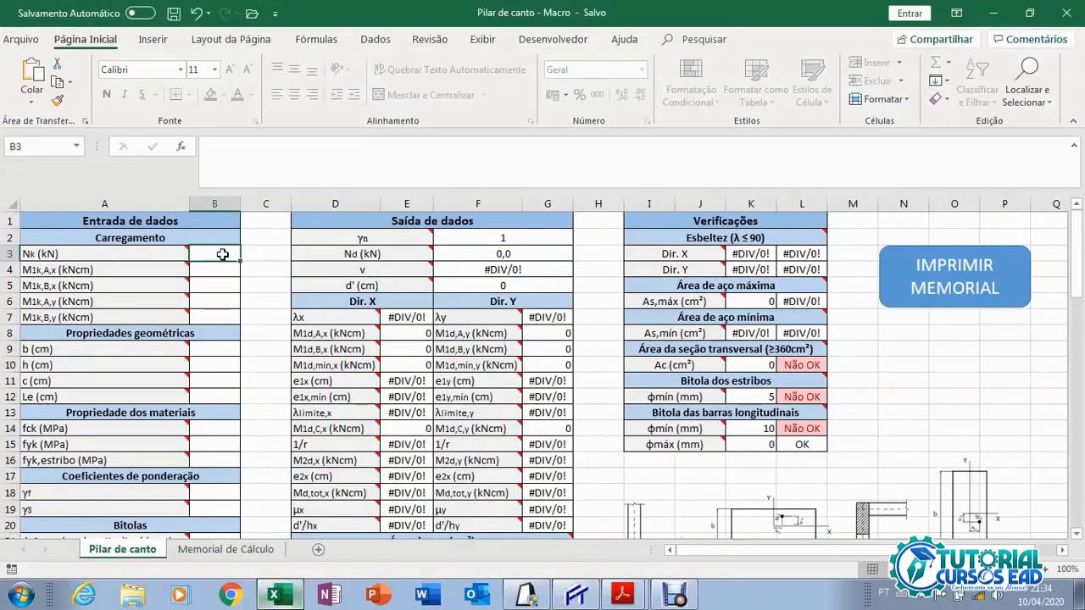
text(=5)
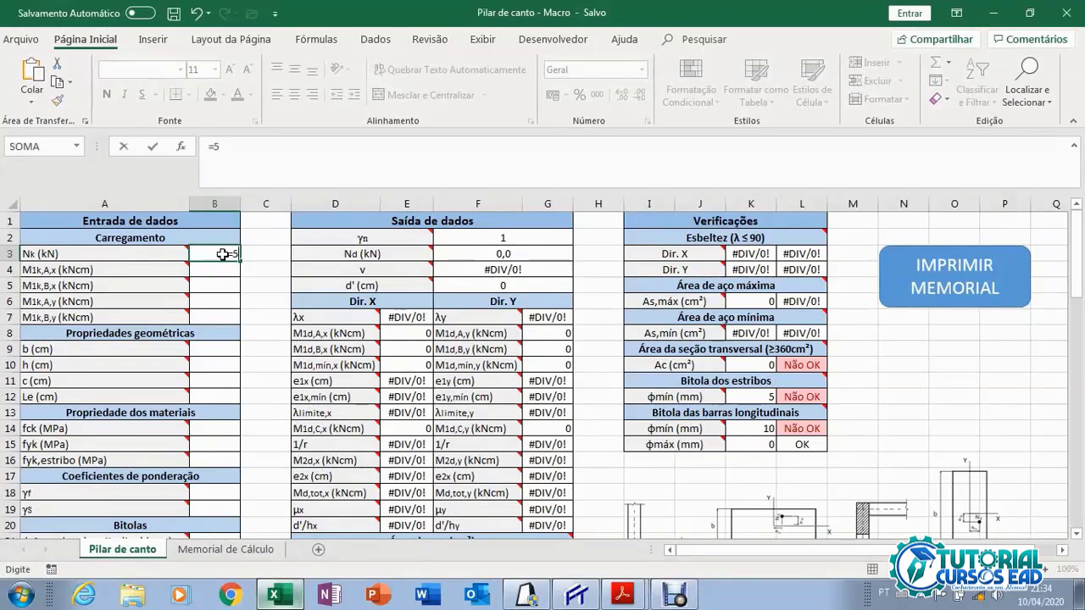
text(,64)
key(Return)
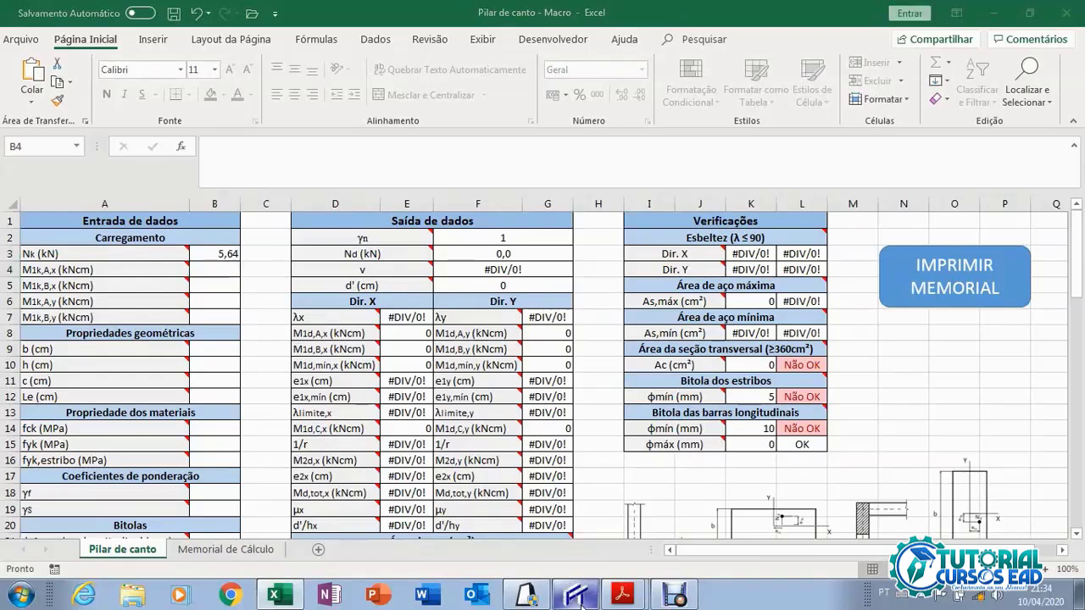
Return to Ftool, leave the axial force results and open the frame file Pórtico P1-P2-P3.ftl.
click(600, 596)
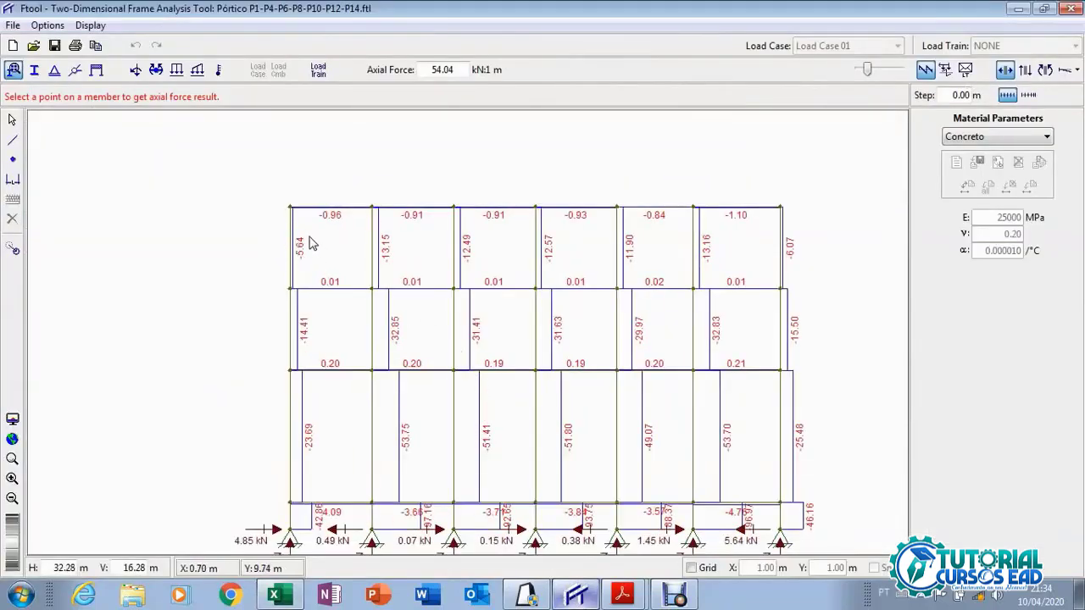
key(Escape)
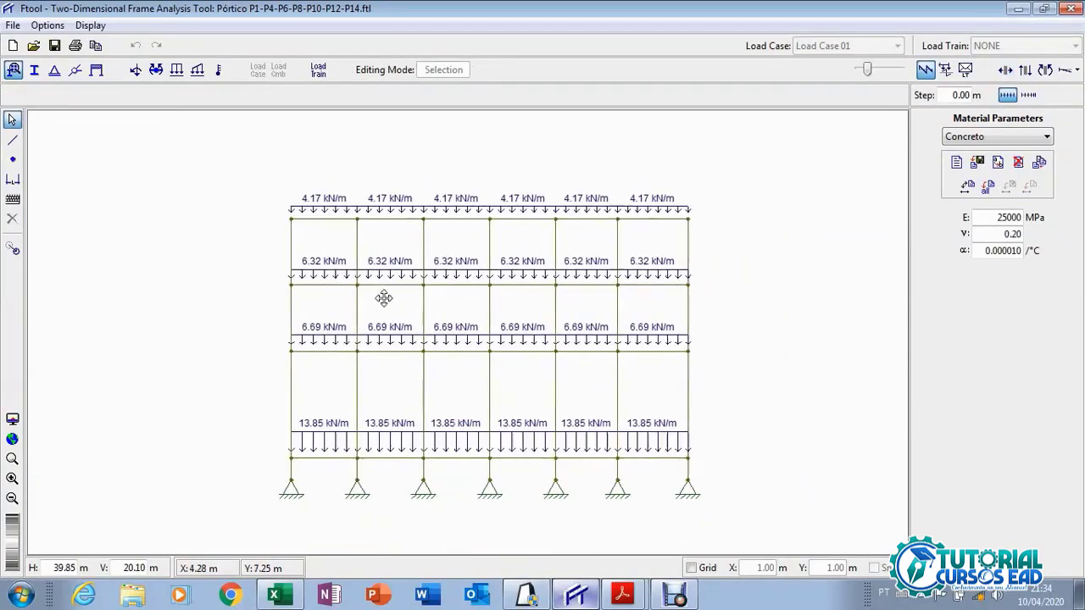
key(alt+Tab)
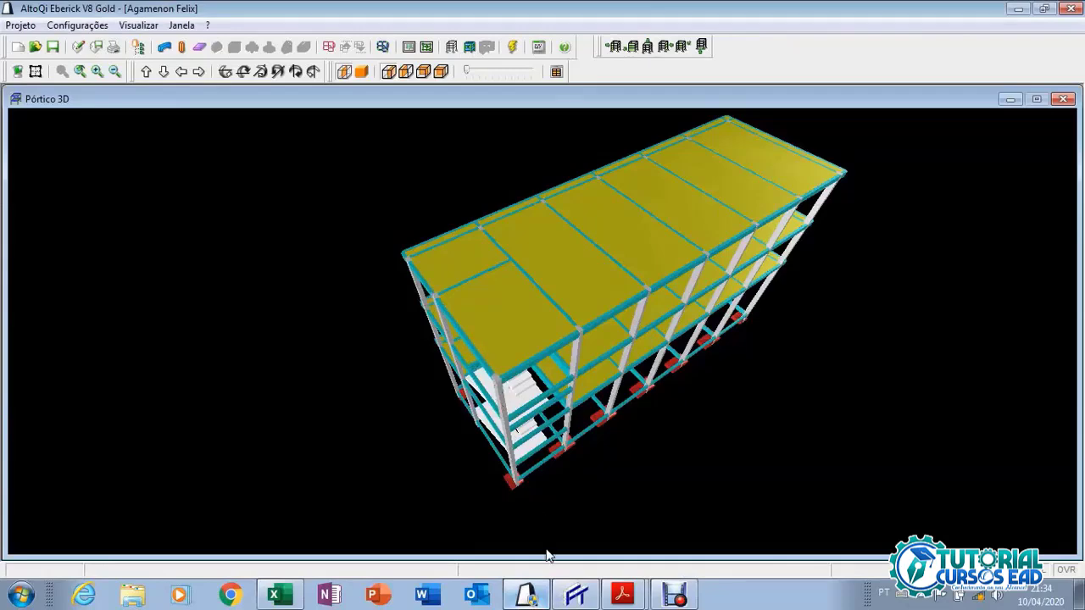
click(577, 596)
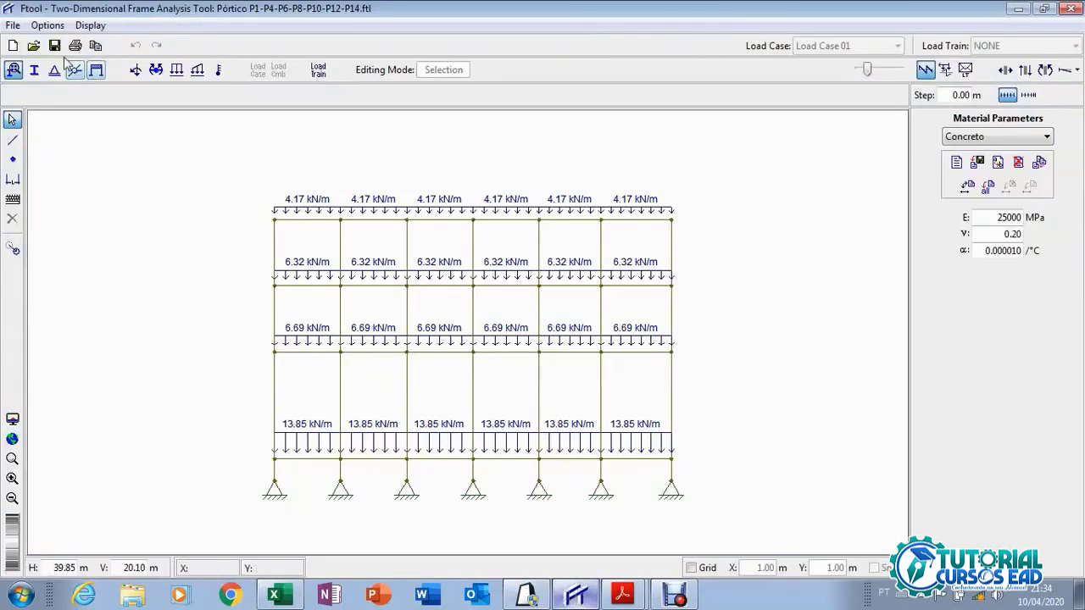
click(13, 25)
click(43, 119)
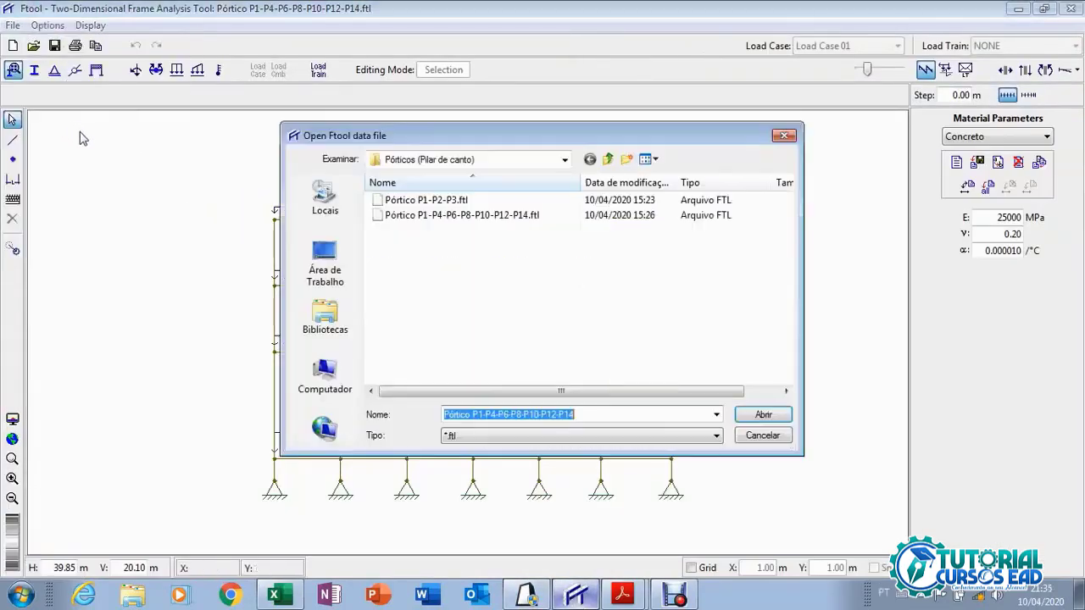
double_click(436, 214)
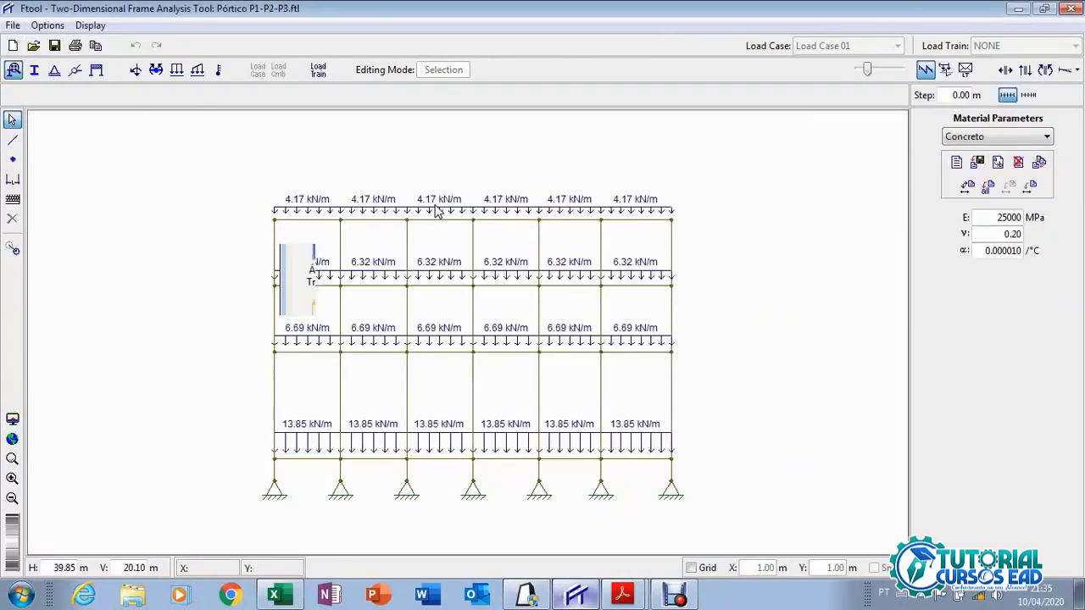
Display the axial force diagram of the P1-P2-P3 frame and read the top-storey force in column P1.
click(1004, 70)
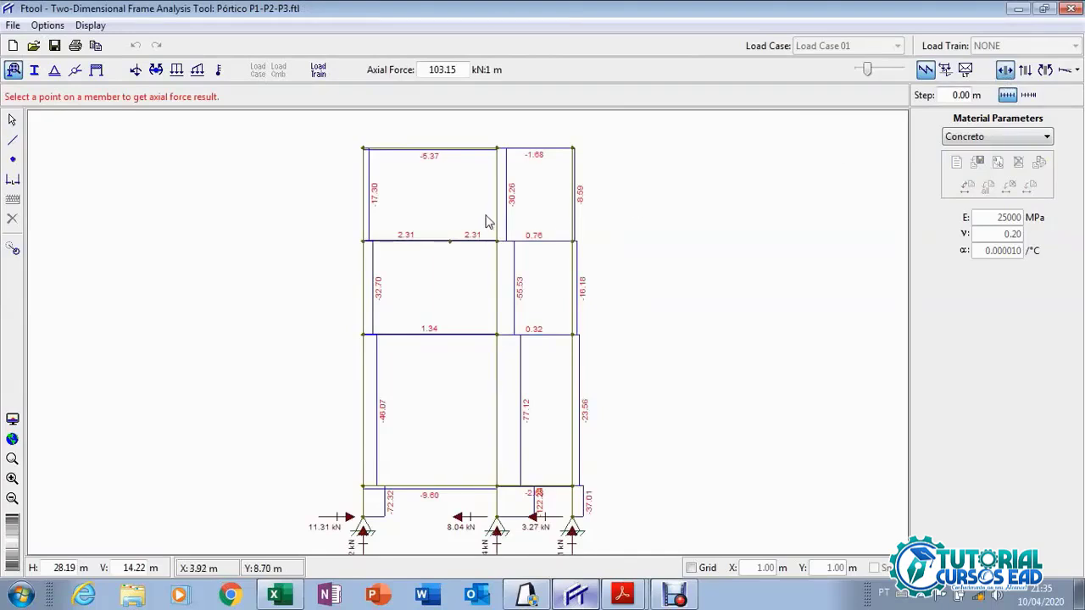
scroll(385, 198, up, 1)
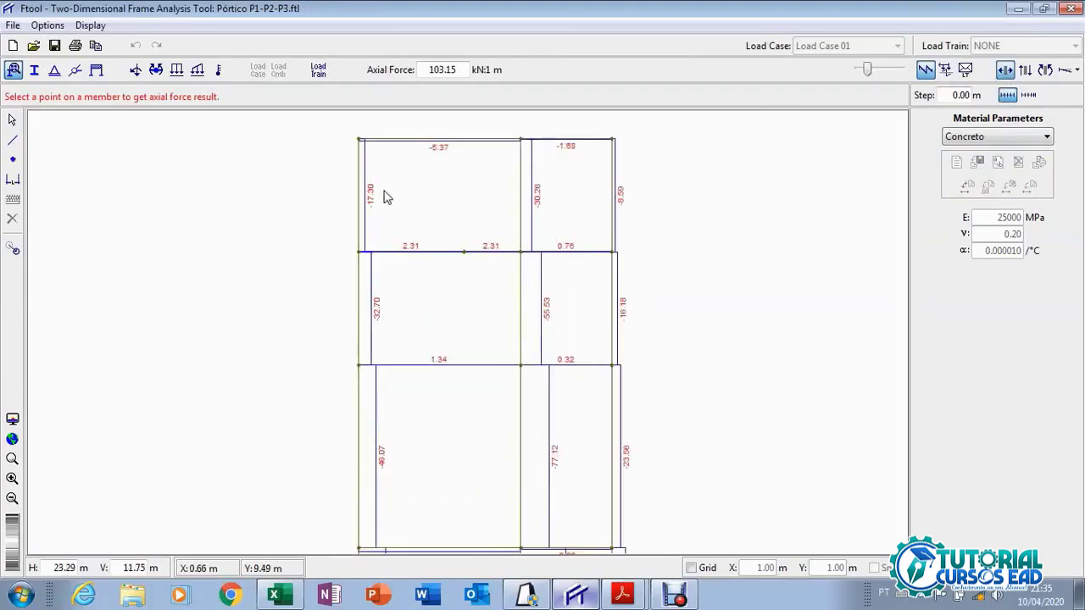
scroll(386, 197, down, 1)
scroll(375, 201, up, 1)
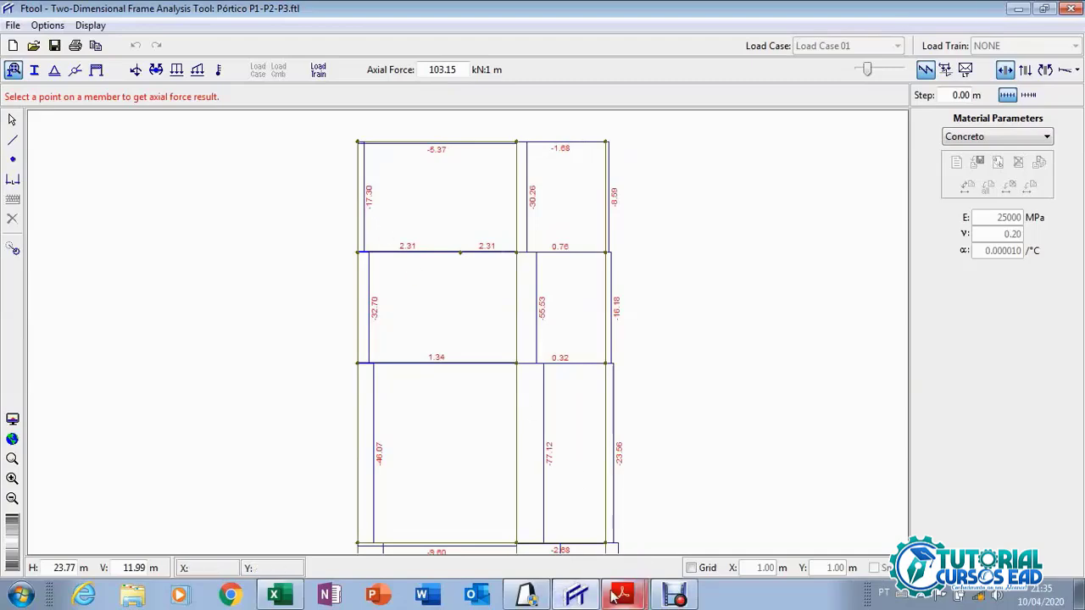
click(586, 600)
click(586, 599)
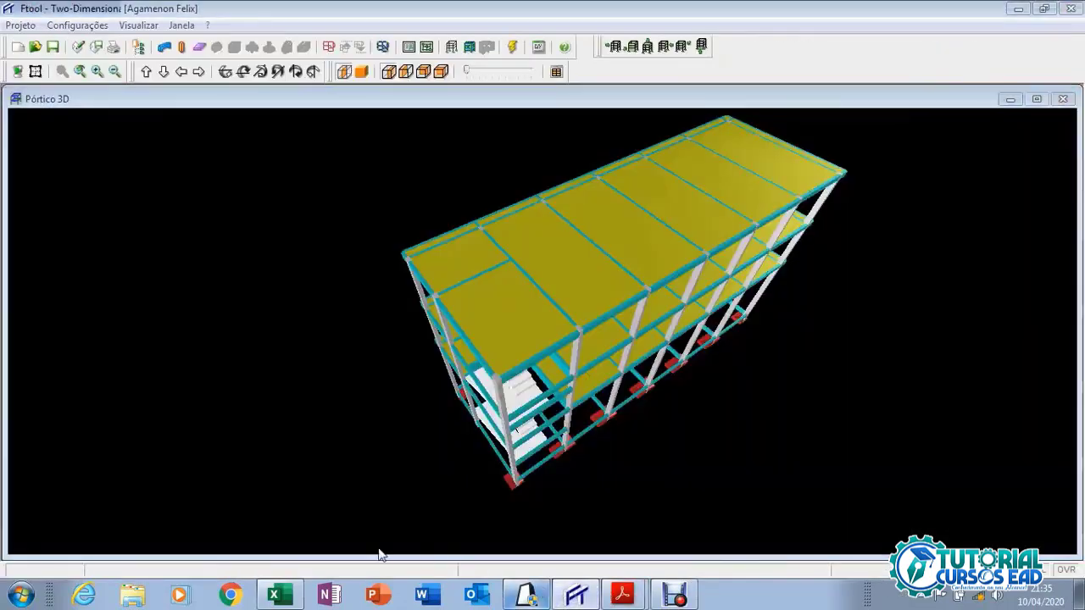
Back in the Excel sheet, extend the axial load Nk formula to =5,64+17,3.
click(274, 595)
double_click(227, 254)
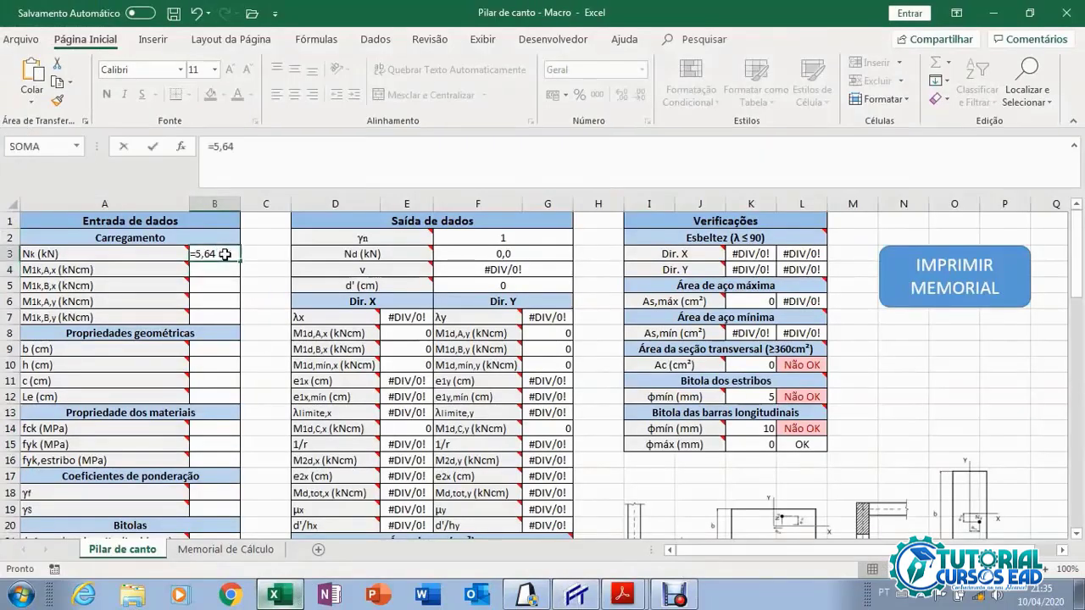
text(+1)
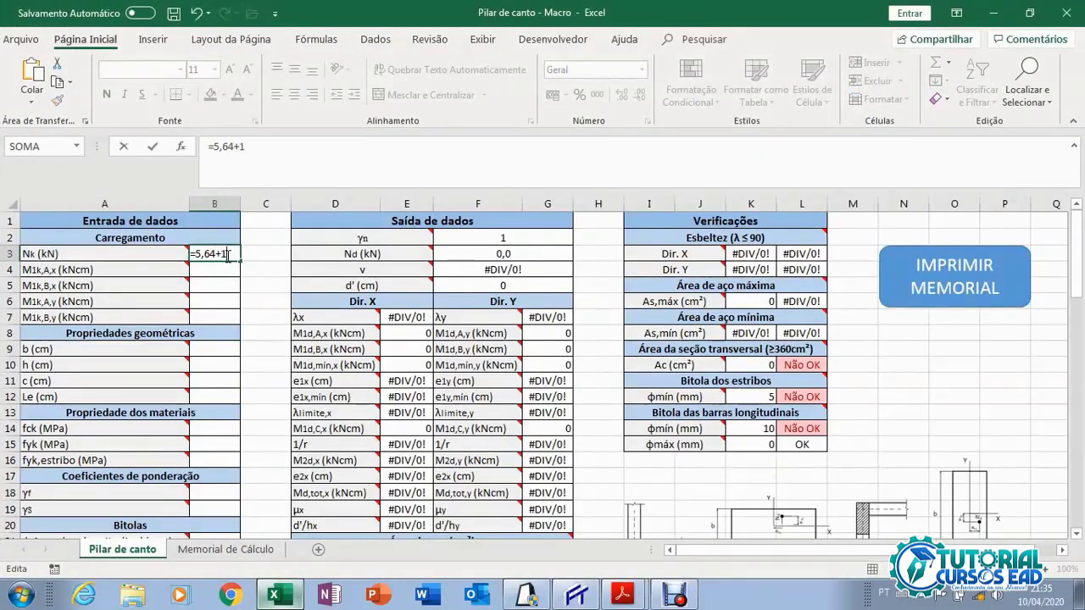
text(7,3)
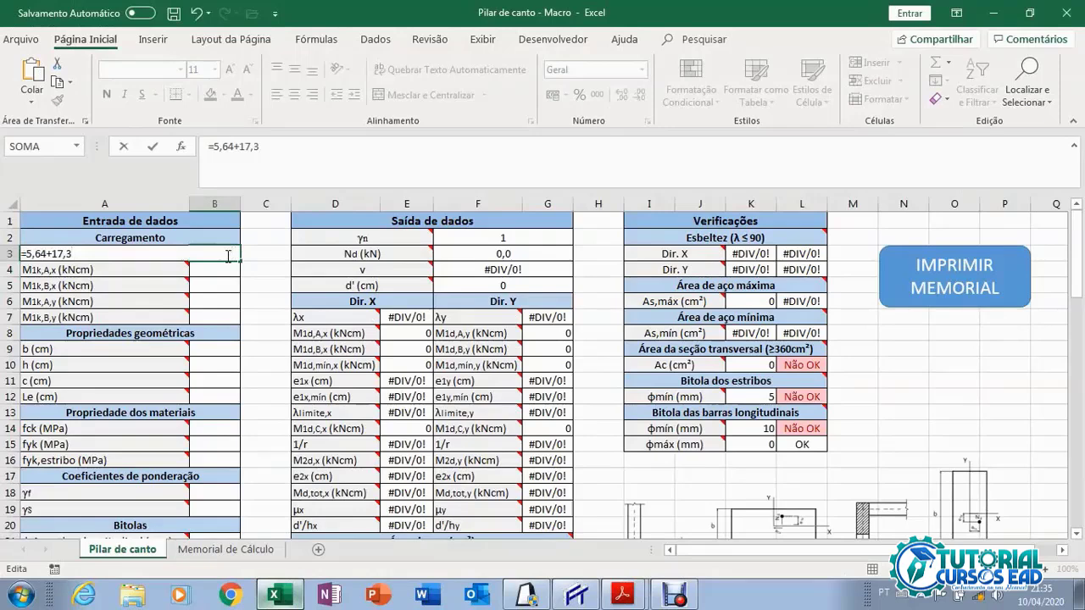
key(Return)
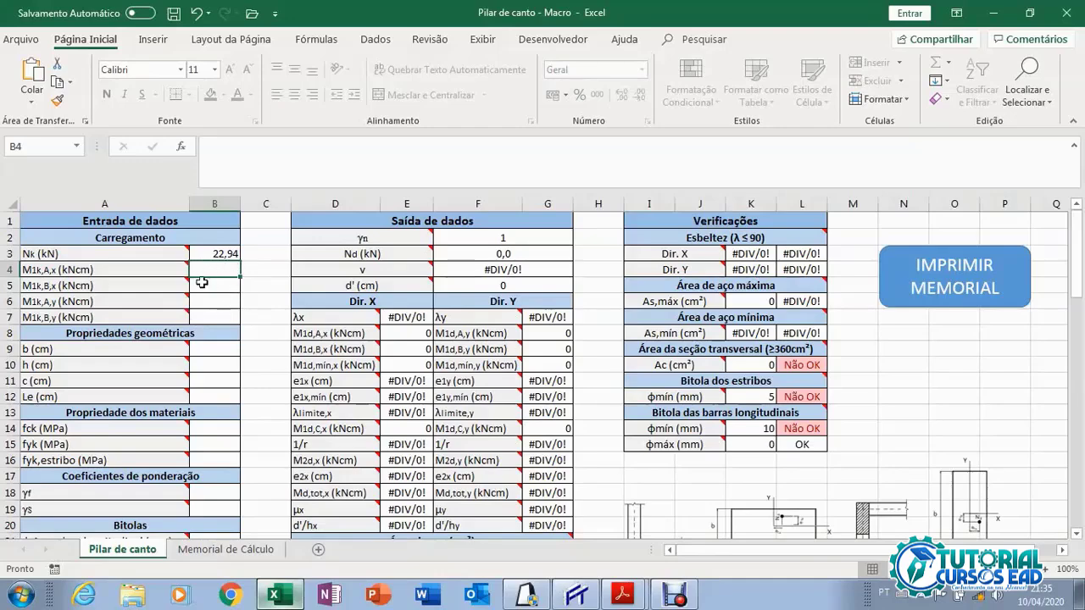
Open the Cob. floor plan in Eberick, examine column P1's orientation, and return to the orientation sketches in the Excel sheet.
scroll(249, 294, down, 1)
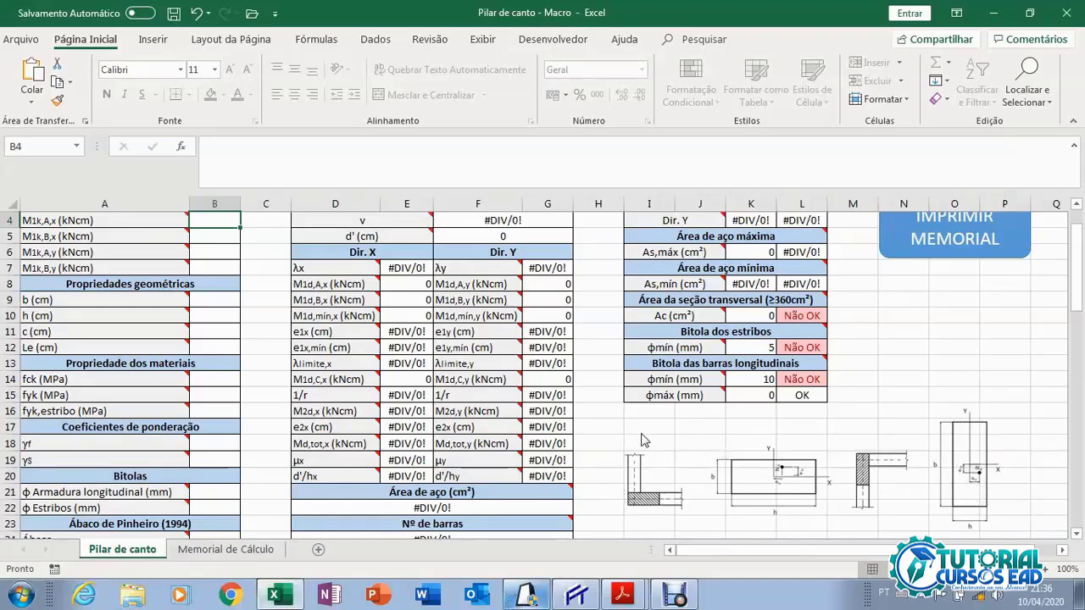
click(527, 596)
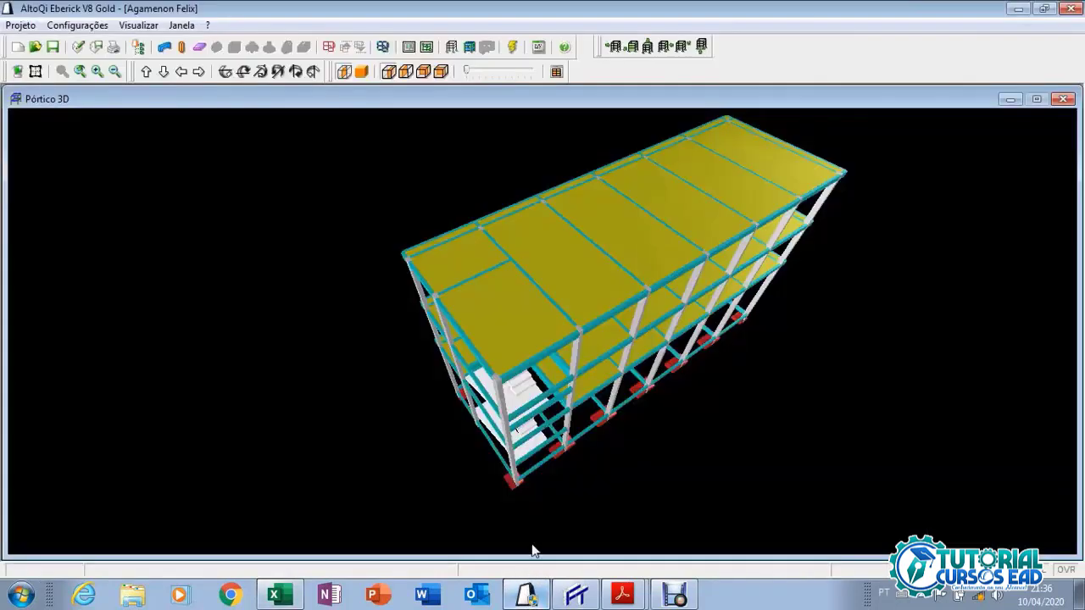
click(1064, 101)
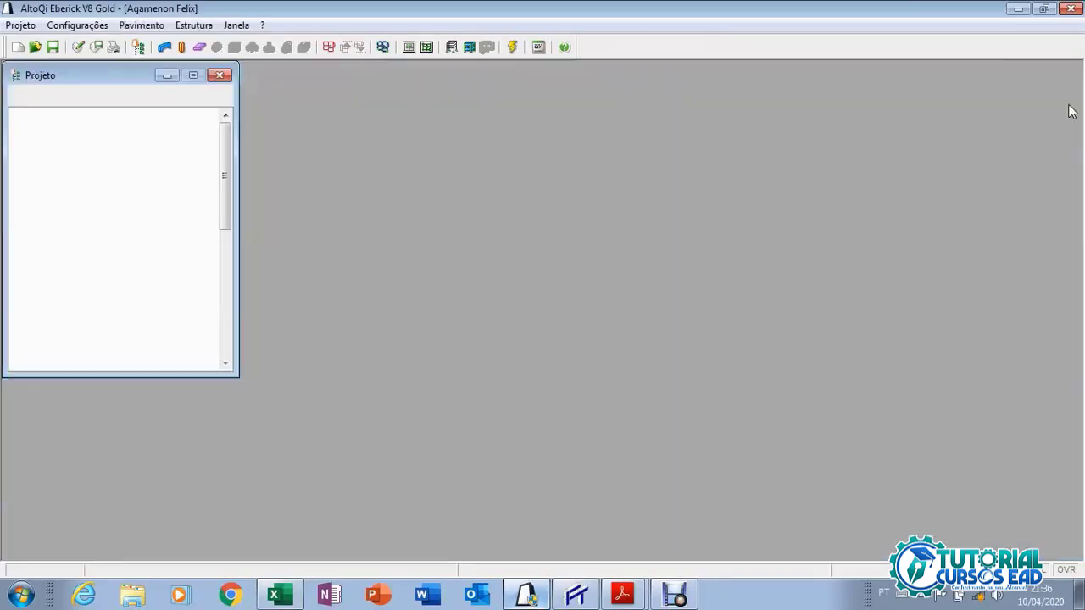
double_click(78, 131)
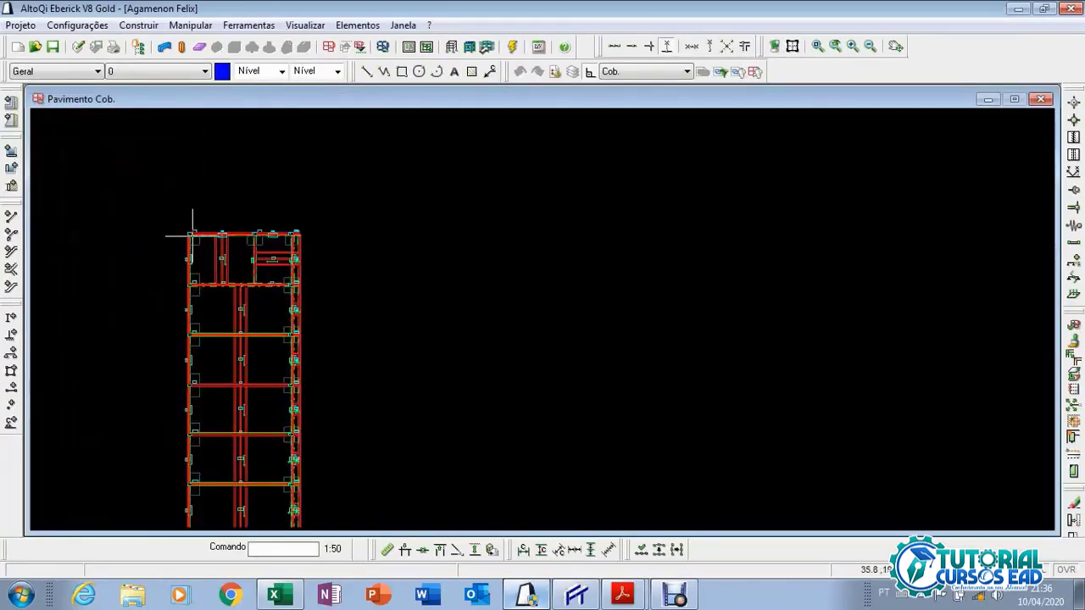
scroll(184, 234, up, 5)
drag(170, 227, 208, 267)
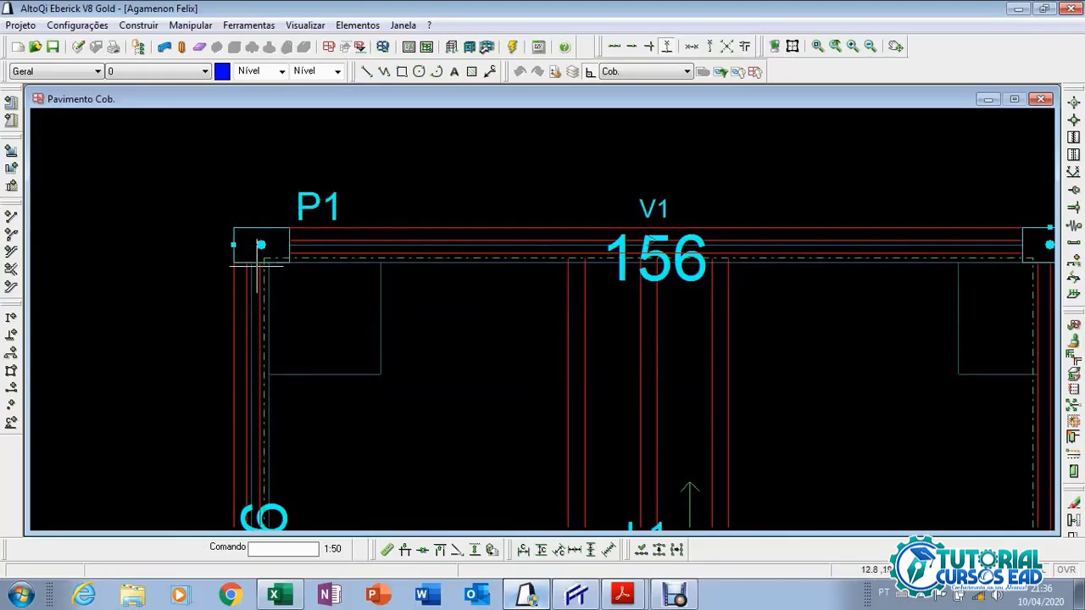
click(285, 599)
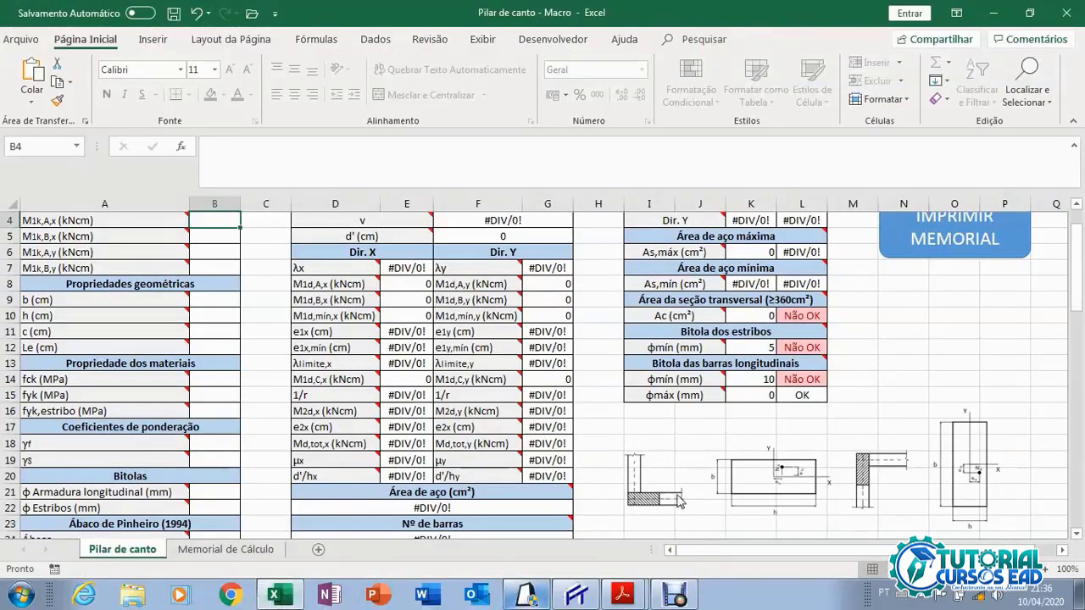
Examine the column orientation sketches and the M1k,A,x cell note to determine the column's X-direction moment inputs.
scroll(678, 500, down, 1)
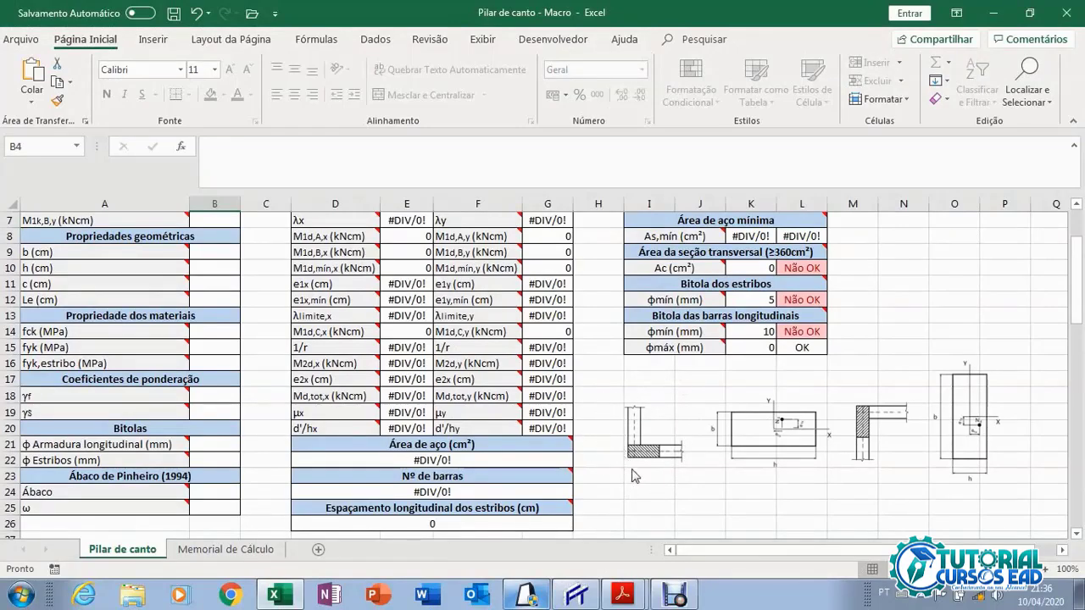
scroll(638, 478, up, 2)
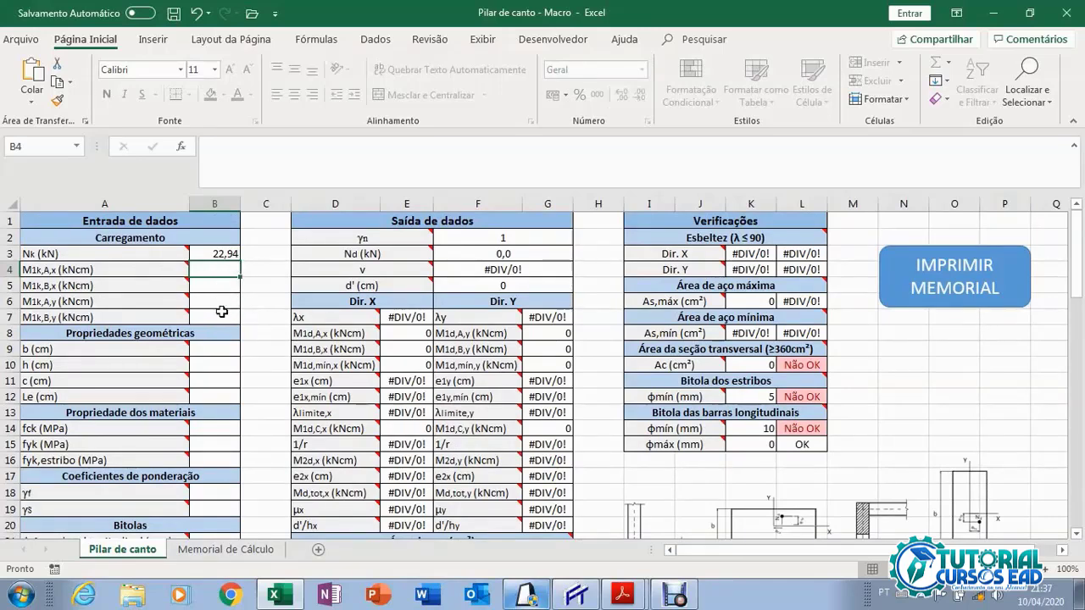
mouse_move(170, 269)
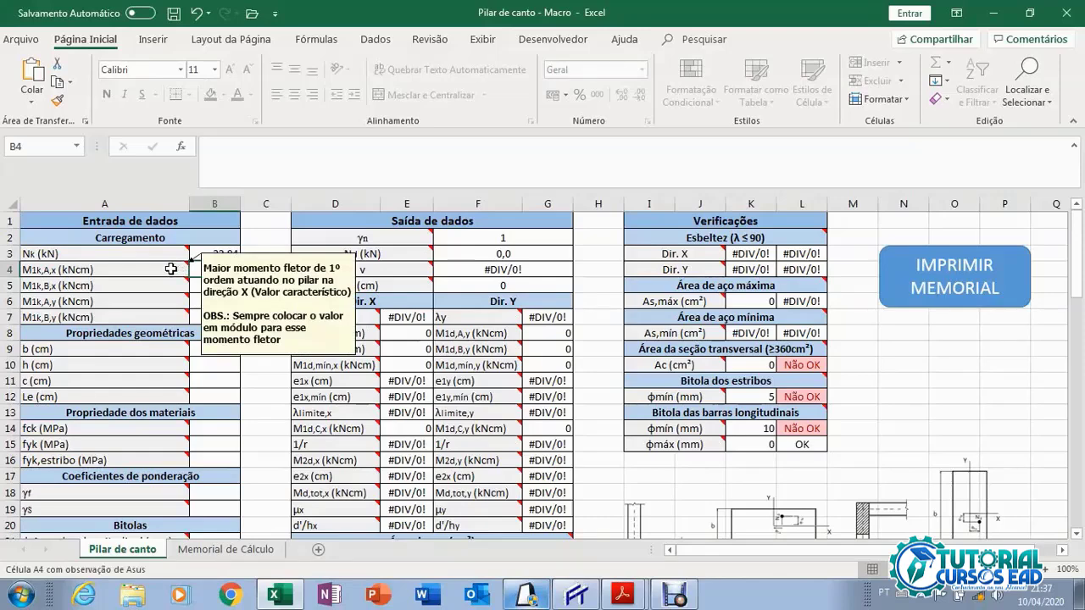
scroll(204, 271, down, 1)
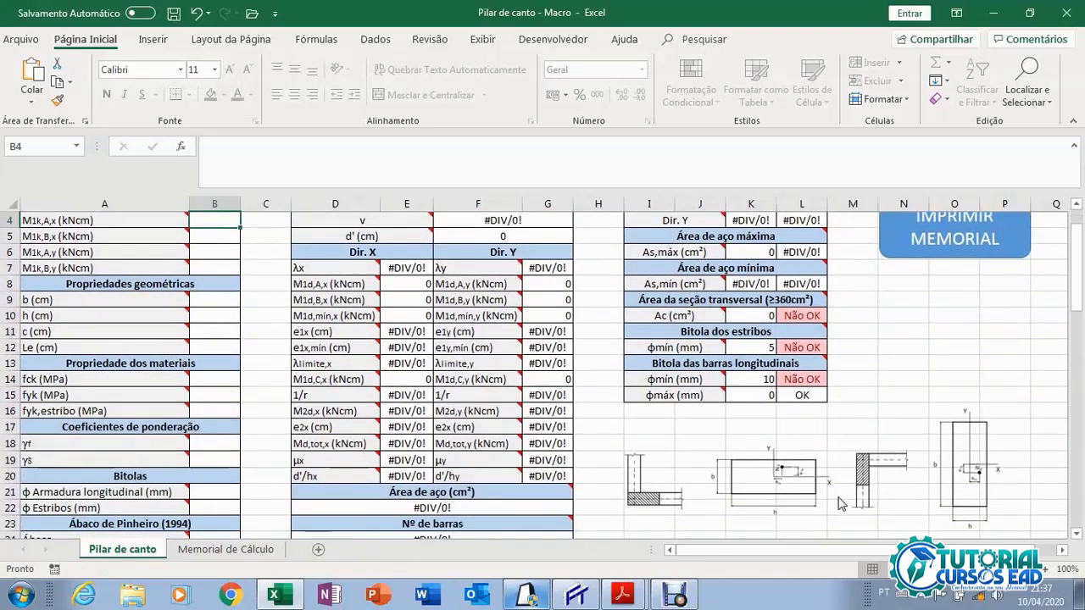
scroll(781, 473, up, 1)
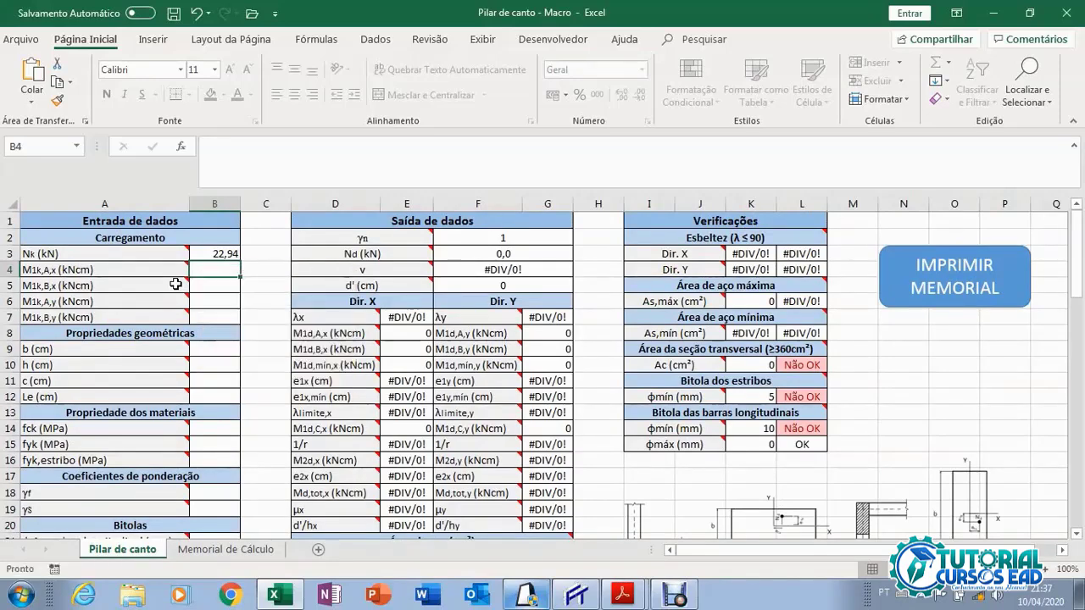
mouse_move(294, 286)
scroll(294, 287, down, 2)
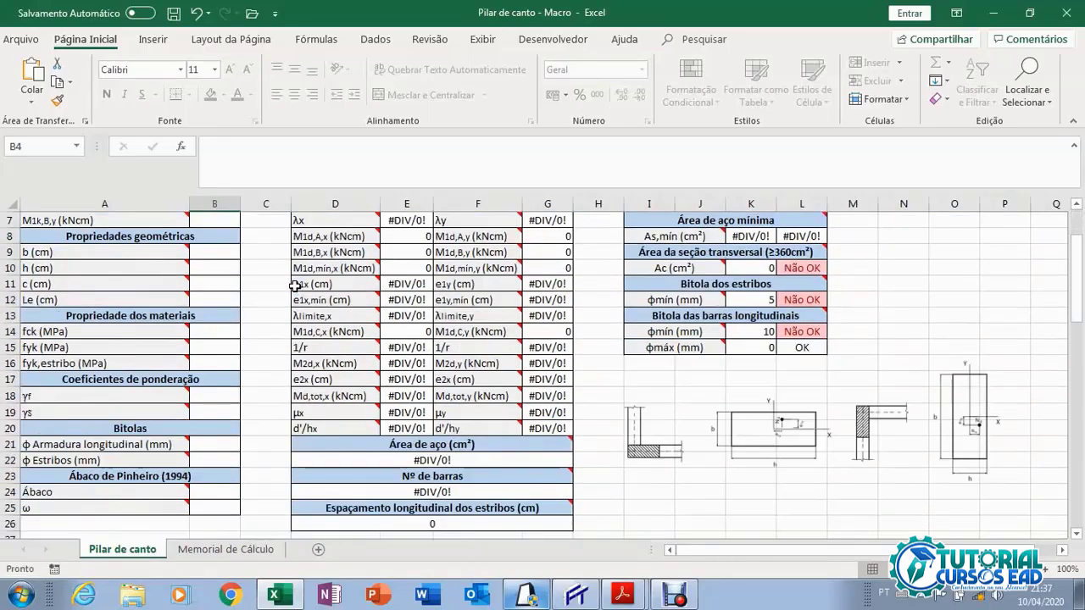
scroll(678, 434, up, 2)
scroll(589, 499, down, 1)
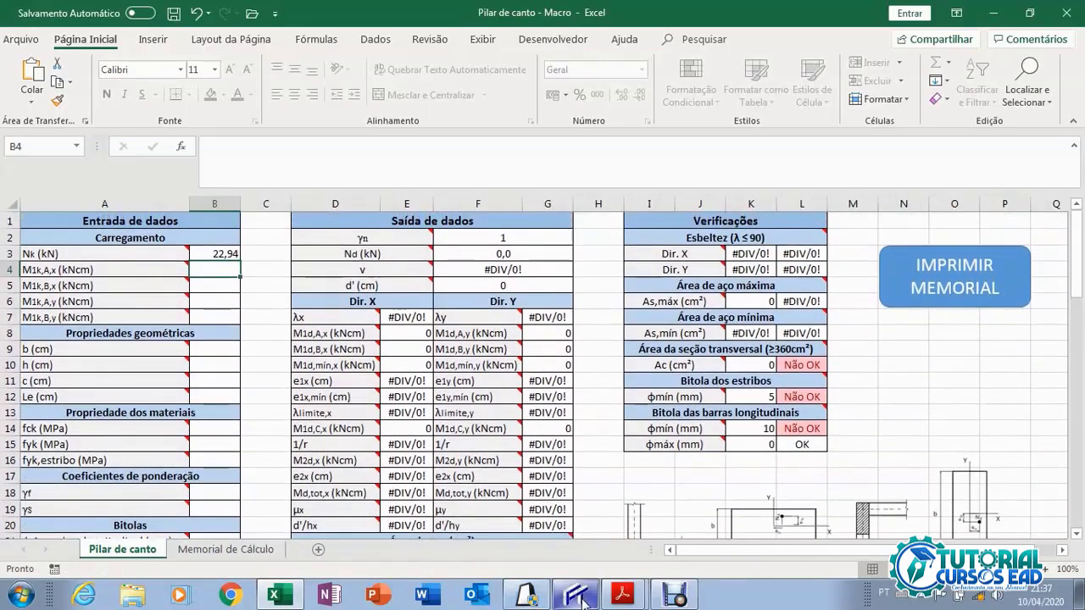
Switch to the Cob. floor plan in Eberick and examine which frame beam meets column P1 along its X direction.
click(529, 596)
click(541, 598)
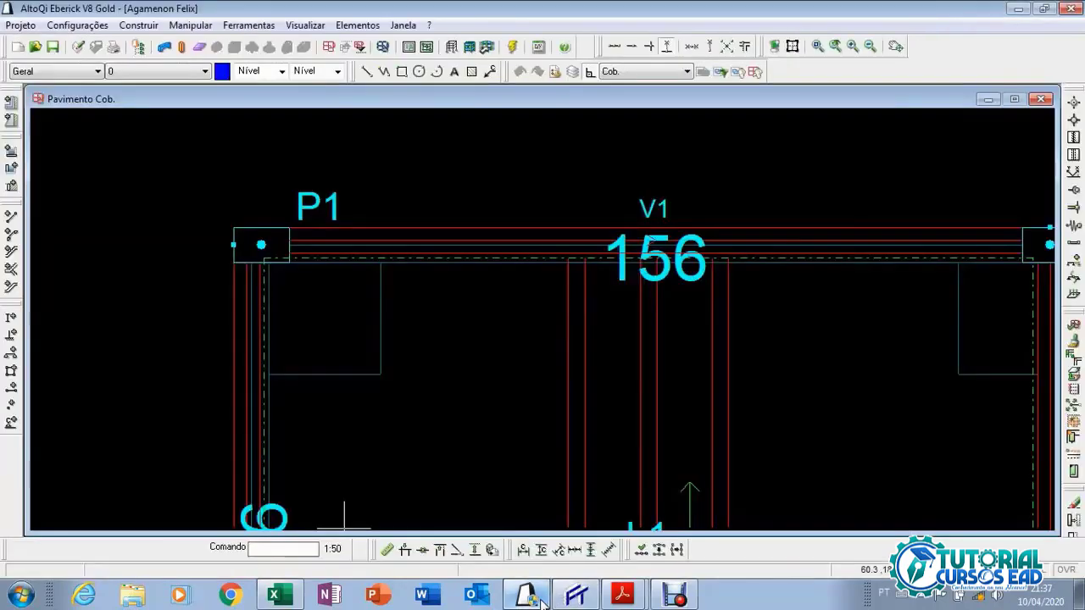
scroll(416, 384, down, 2)
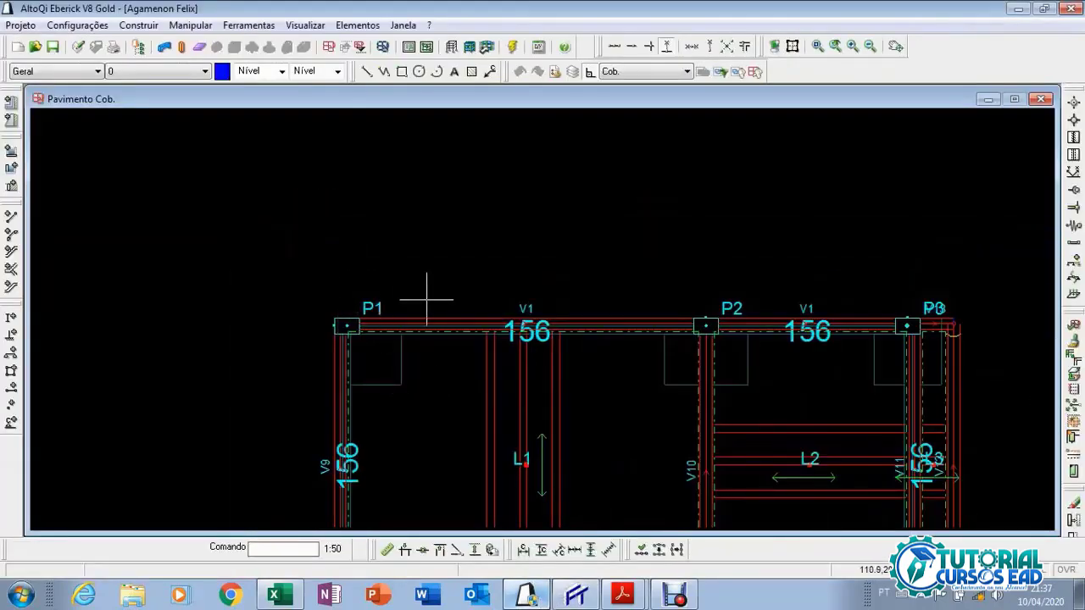
scroll(395, 322, up, 1)
scroll(395, 323, down, 1)
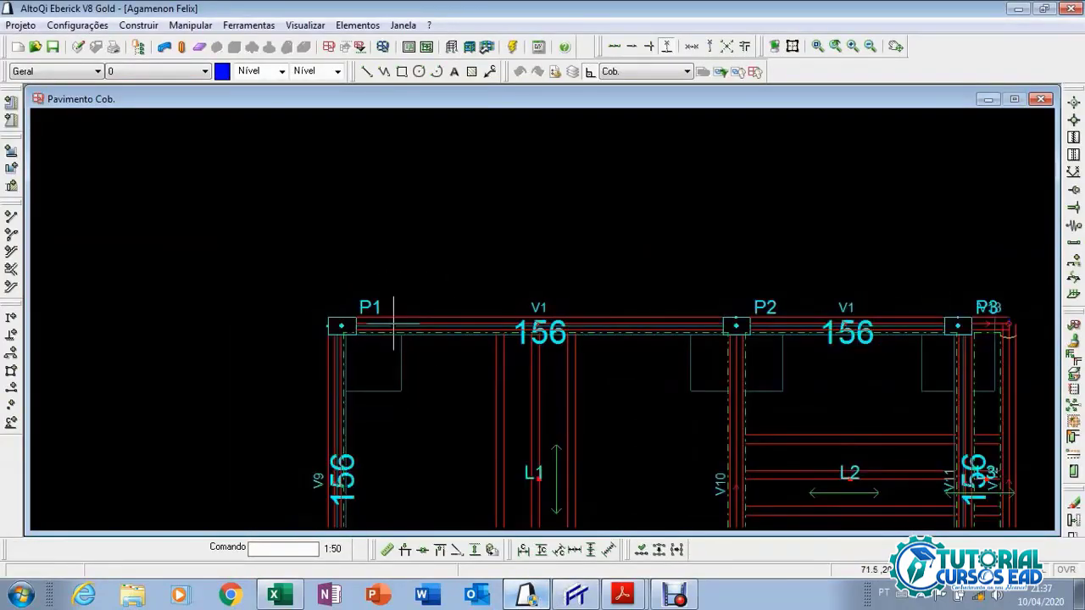
scroll(351, 326, down, 1)
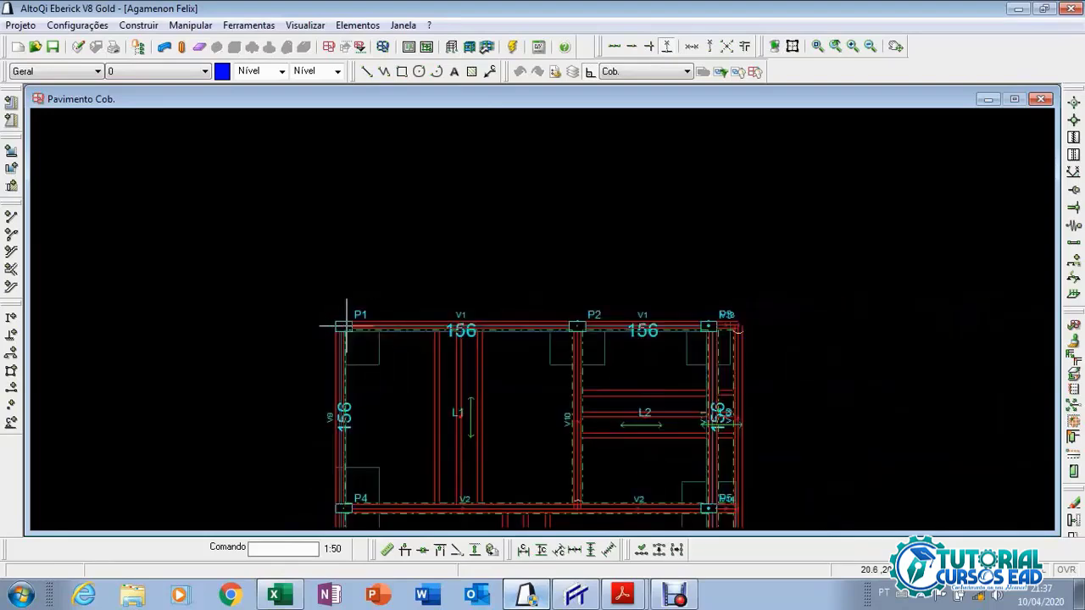
scroll(351, 326, up, 2)
scroll(364, 330, down, 1)
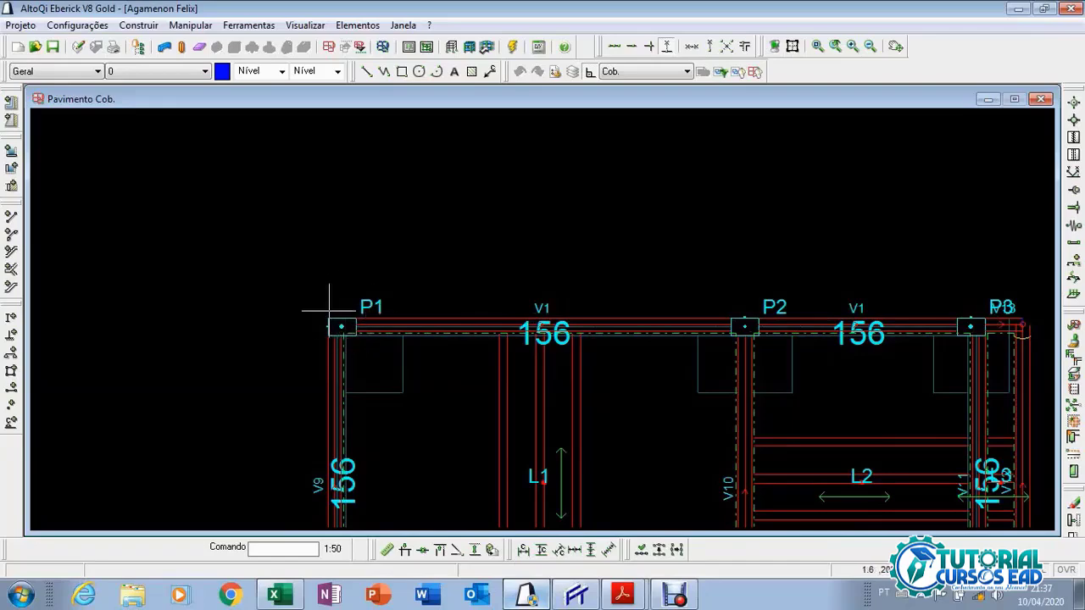
In Ftool, display the P1-P2-P3 frame's bending moment diagram and read the moments at both ends of top-storey column P1.
click(577, 596)
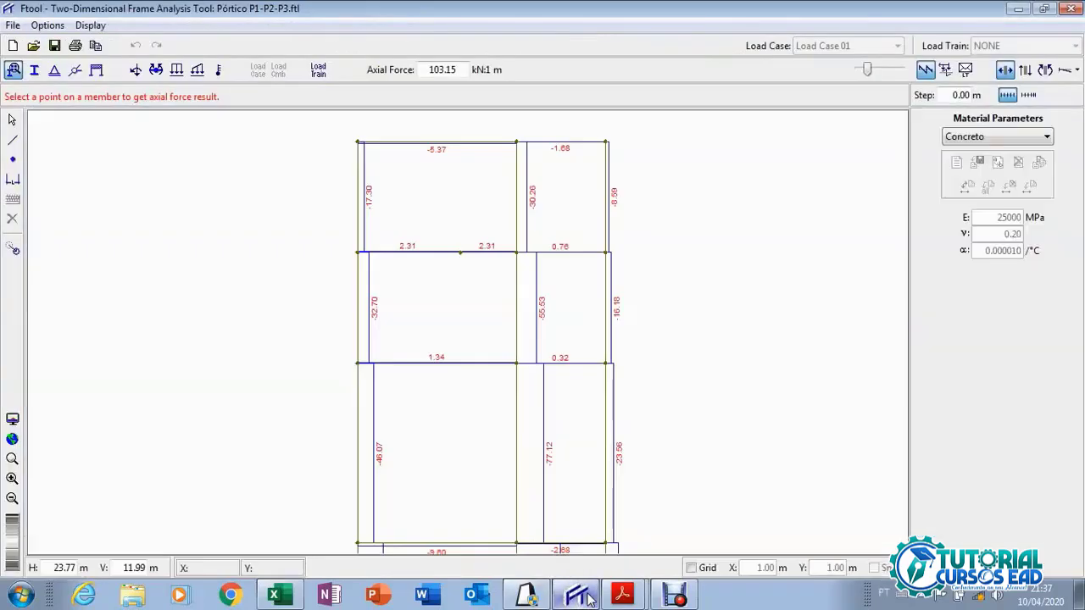
click(1045, 71)
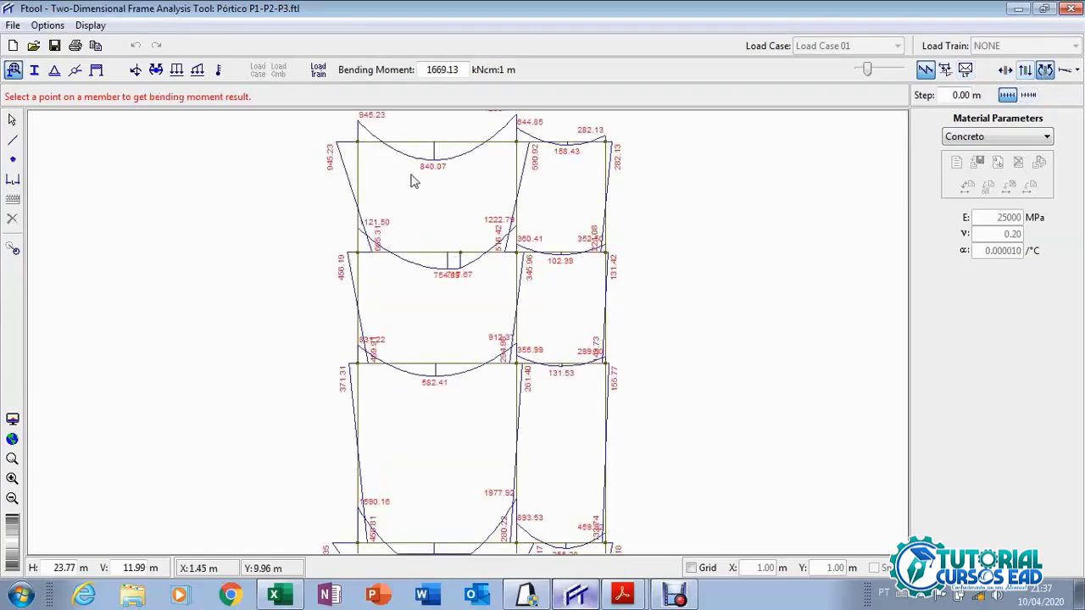
drag(415, 178, 441, 250)
scroll(378, 245, up, 4)
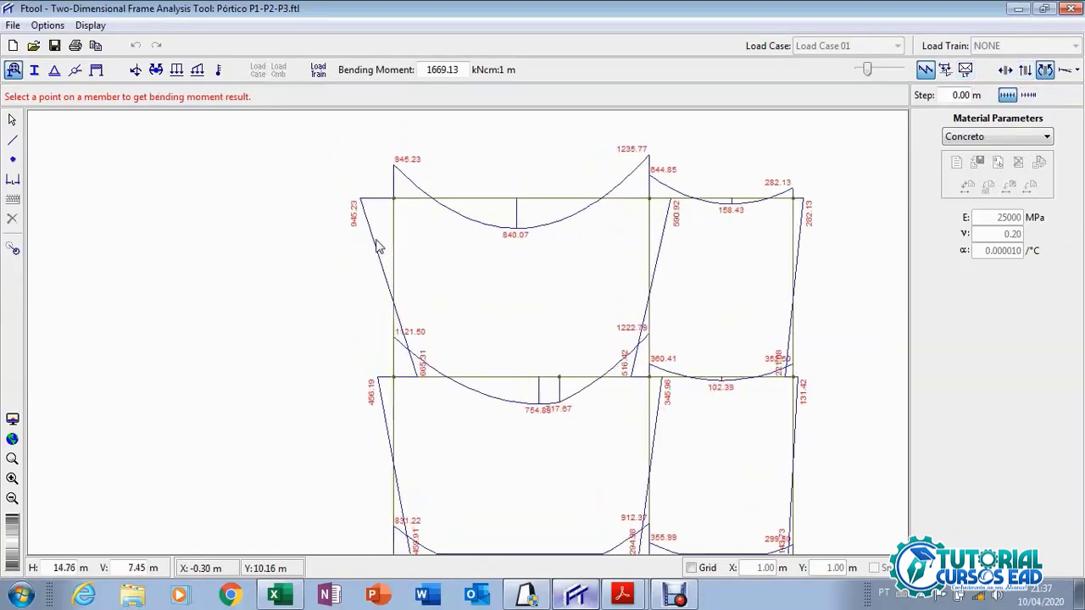
scroll(405, 247, up, 3)
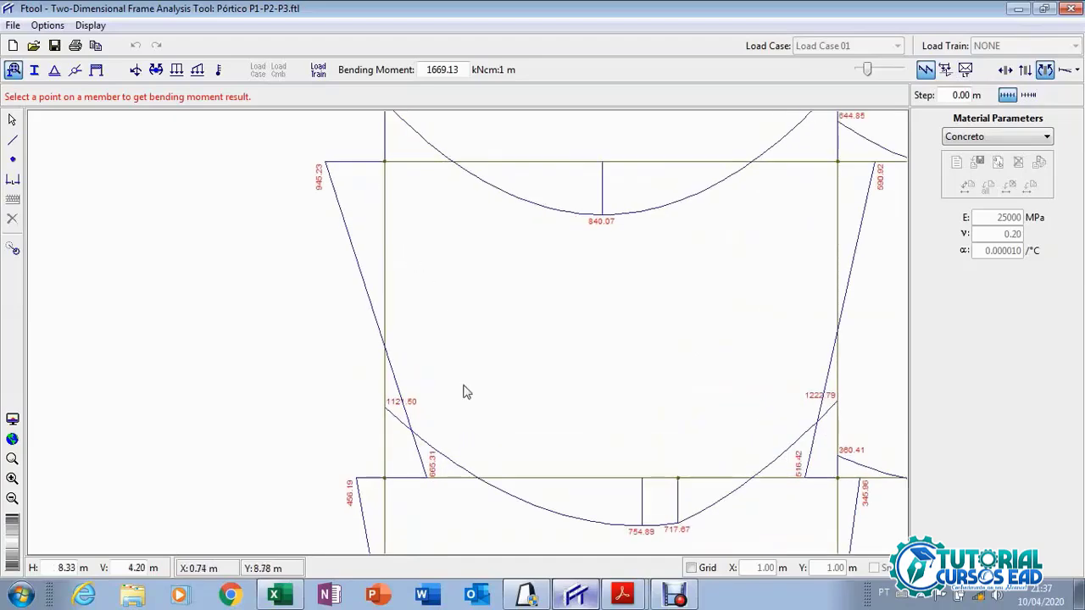
drag(474, 435, 460, 392)
scroll(413, 434, up, 3)
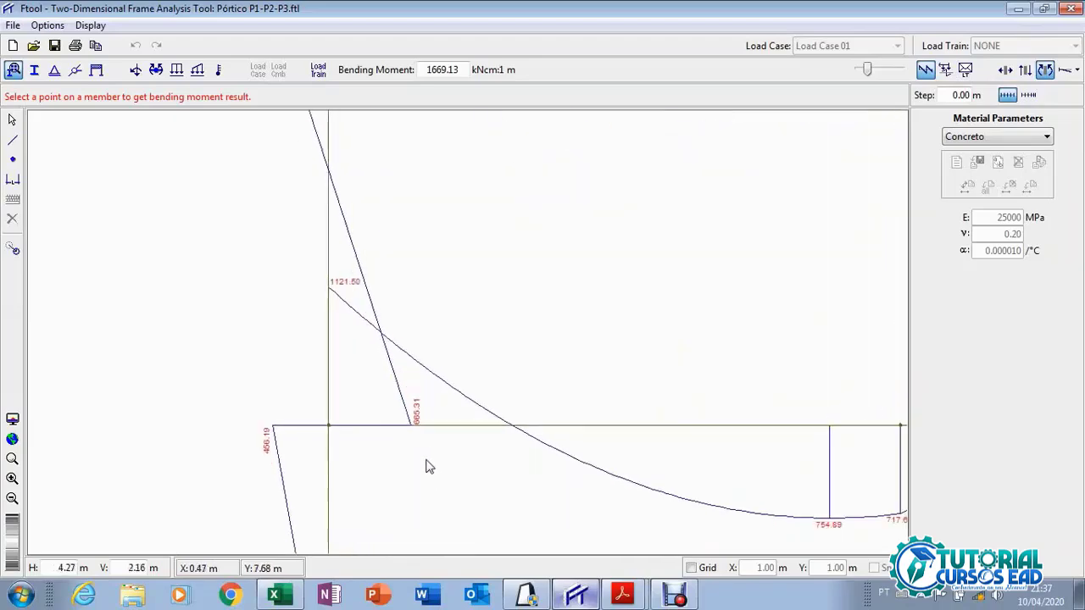
scroll(402, 413, down, 2)
scroll(402, 410, down, 1)
drag(382, 252, 419, 334)
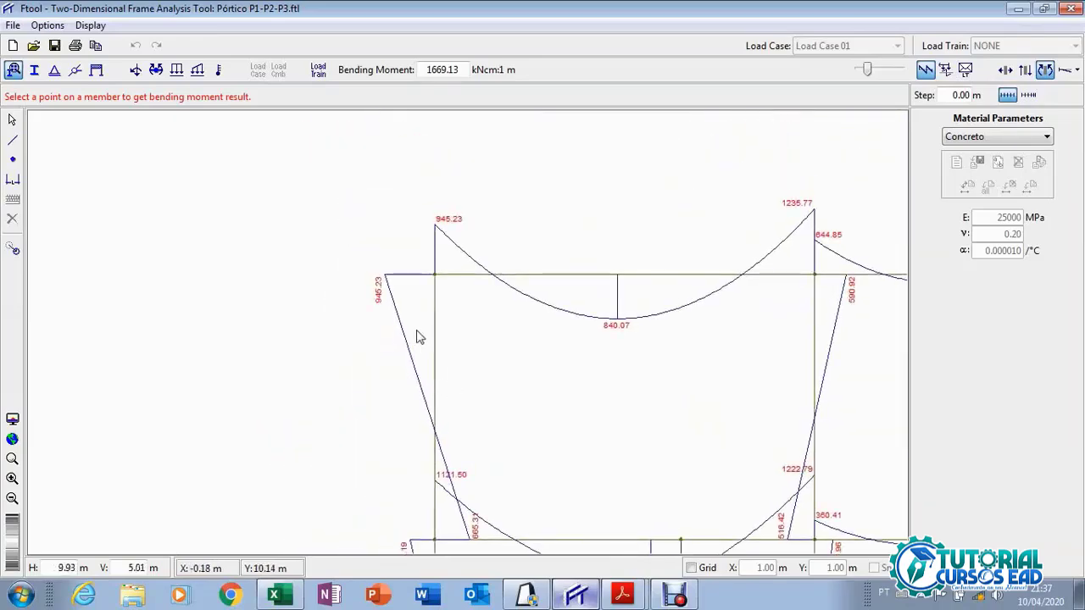
scroll(395, 303, up, 2)
scroll(386, 292, up, 1)
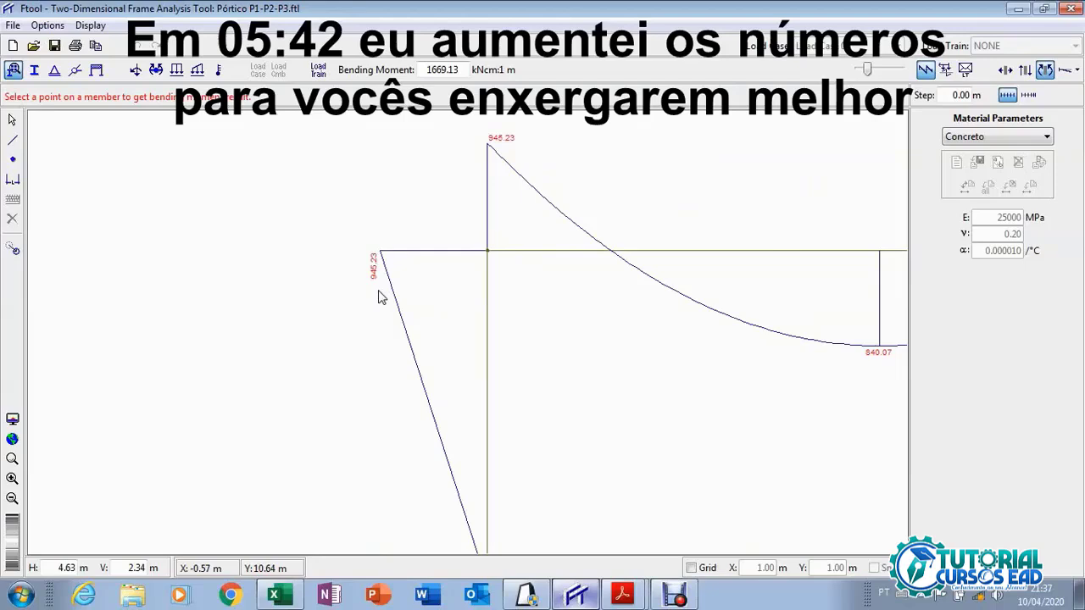
scroll(379, 297, down, 2)
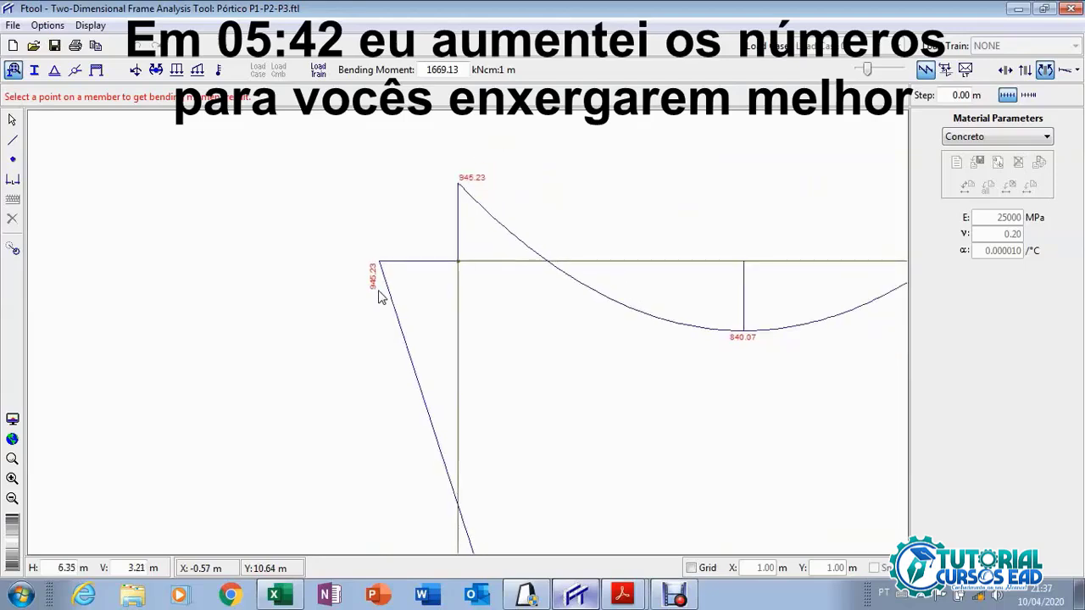
drag(429, 388, 424, 304)
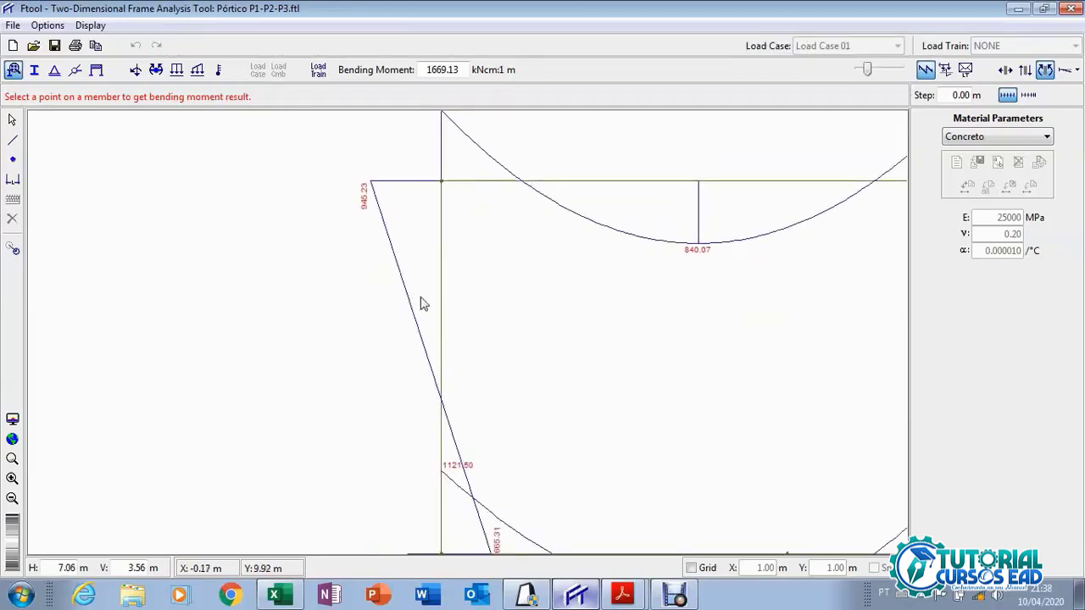
Return to the Excel sheet and enter 945,23 as the M1k,A,x moment in B4.
click(281, 596)
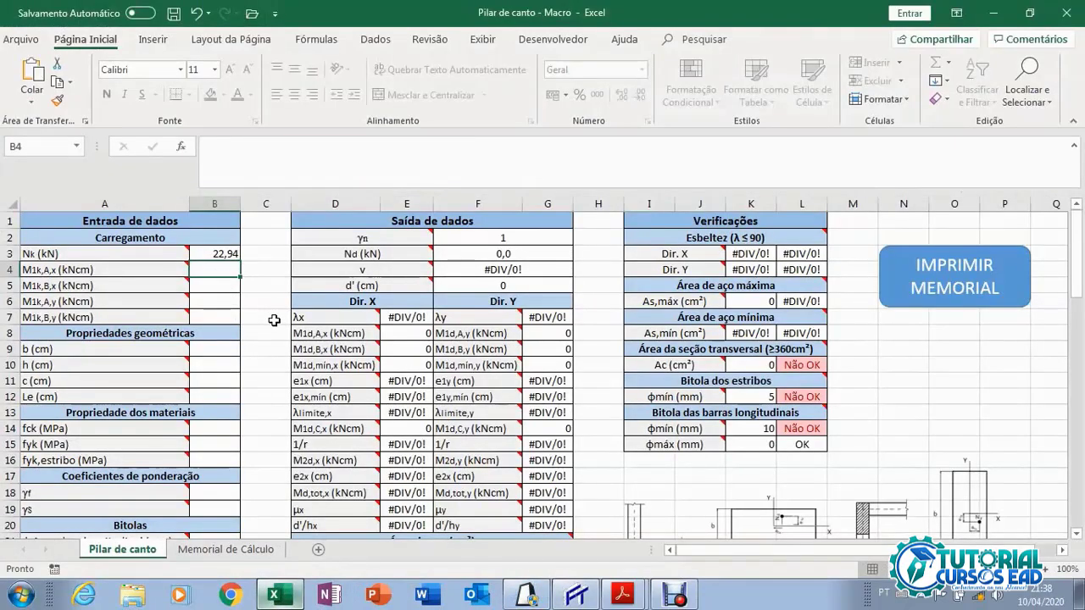
text(945,23)
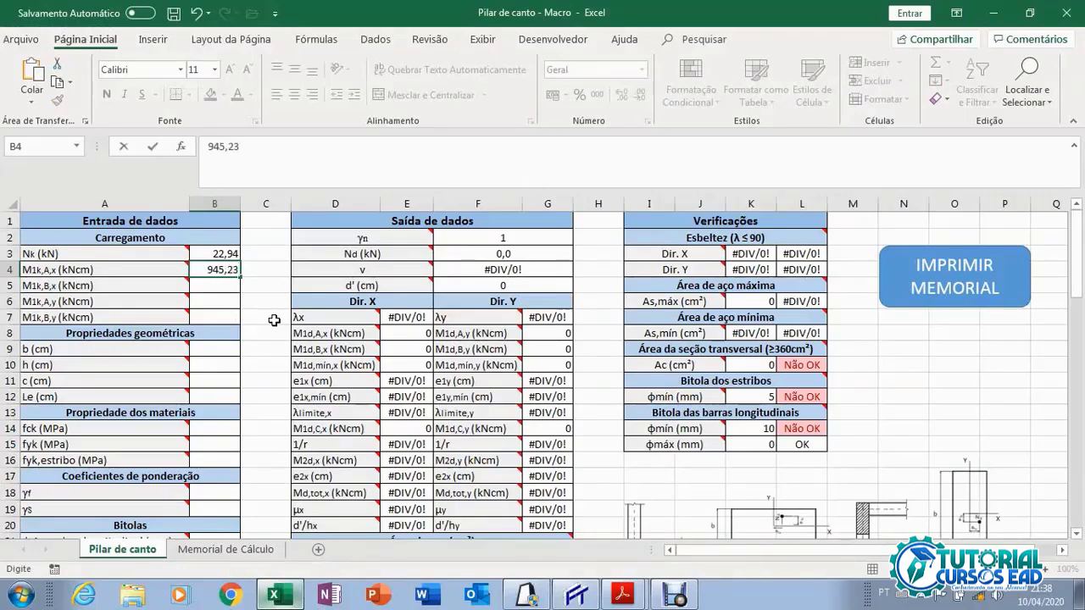
key(Return)
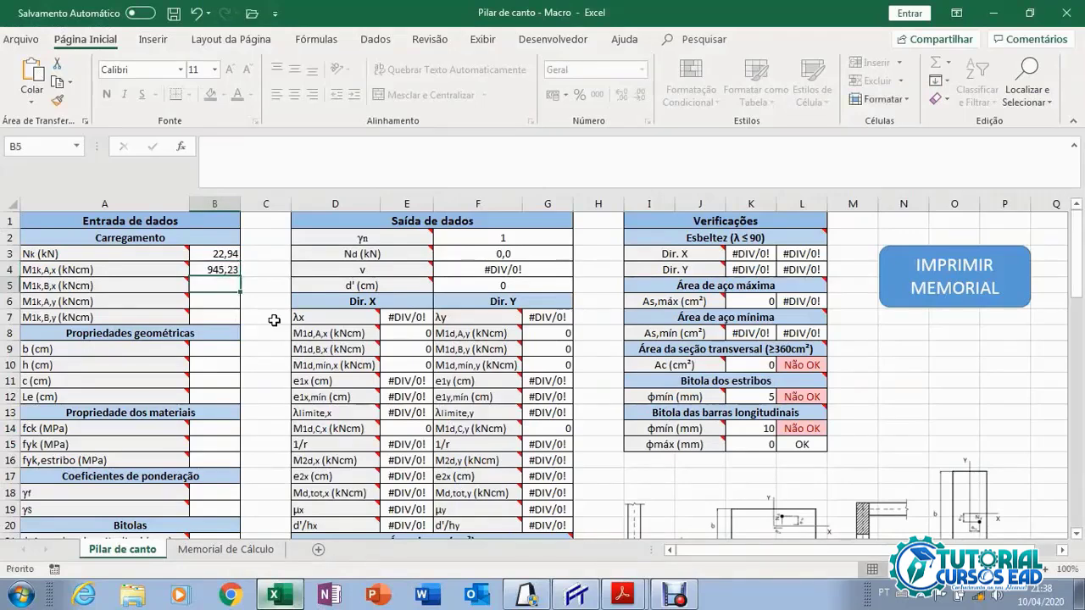
Go back to Ftool and read the bending moment at the lower end of top-storey column P1.
click(576, 597)
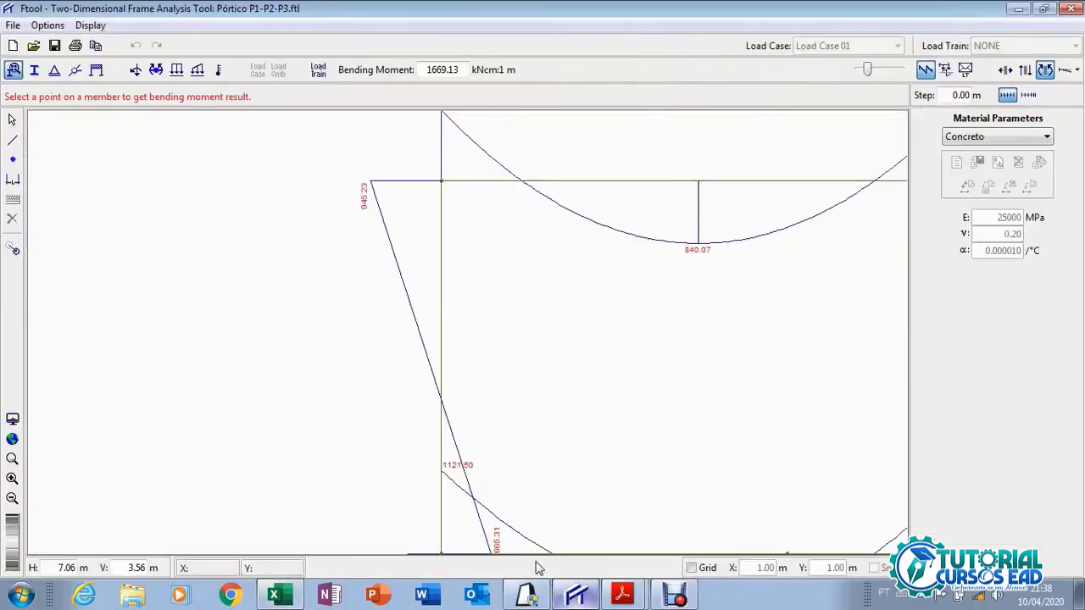
scroll(503, 479, down, 2)
scroll(447, 417, up, 2)
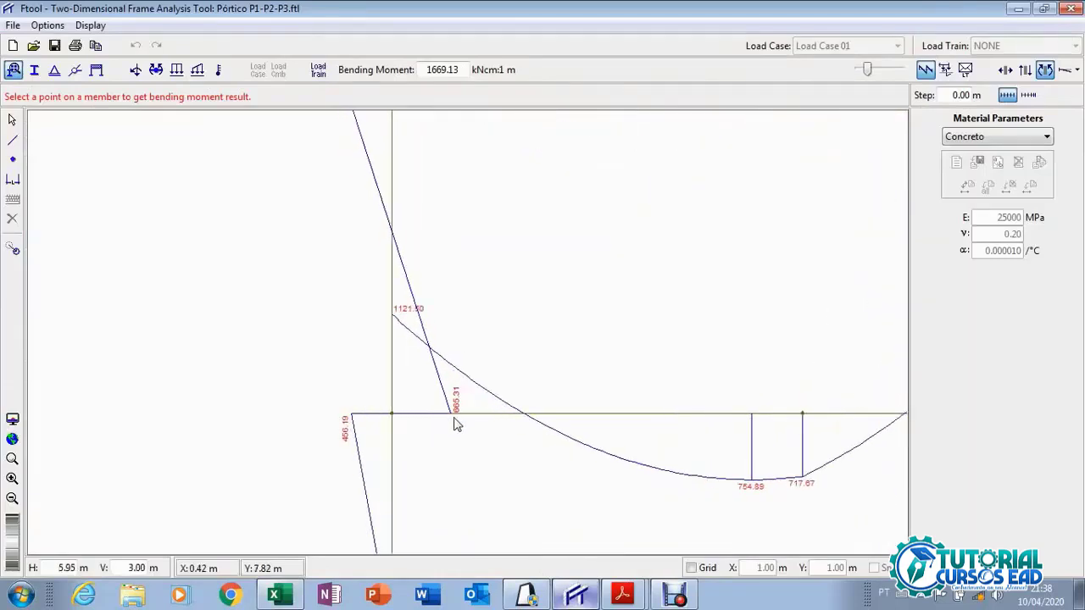
scroll(467, 421, up, 3)
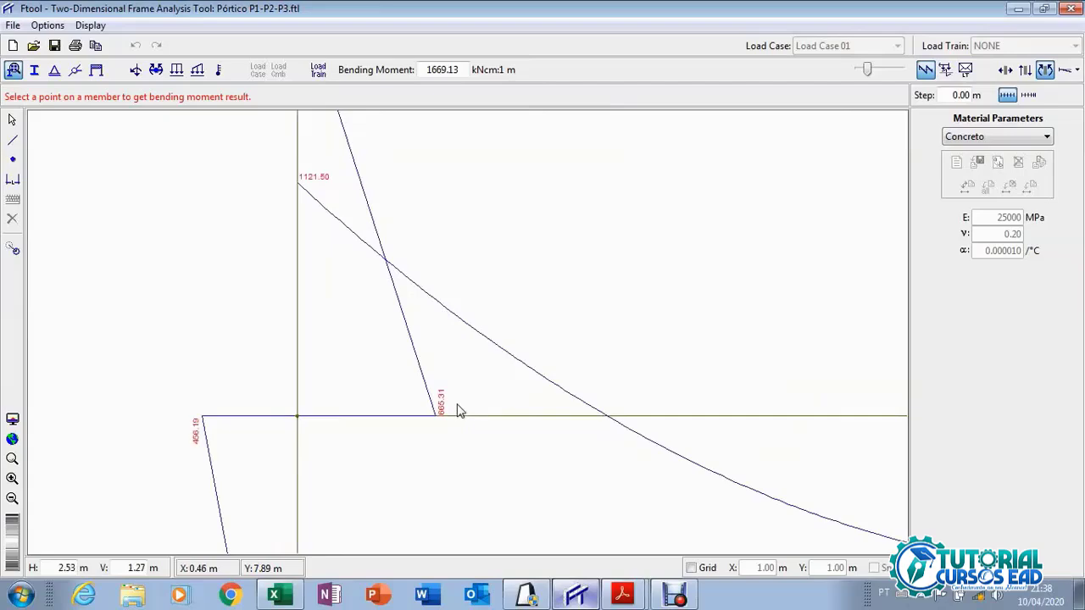
Back in the Excel sheet, enter 665,31 as the M1k,B,x moment in B5.
click(274, 595)
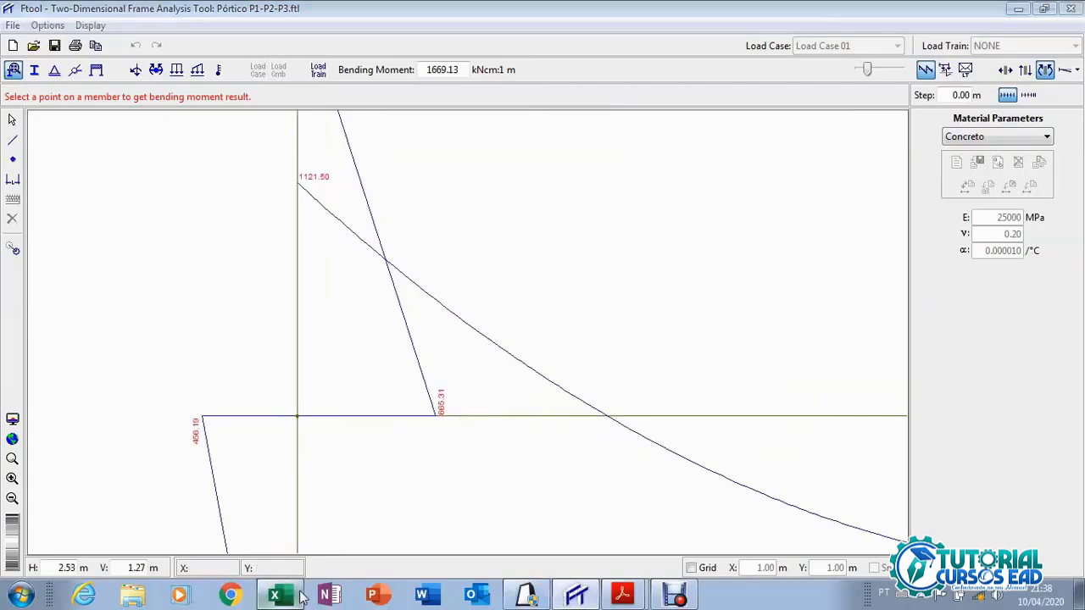
text(66)
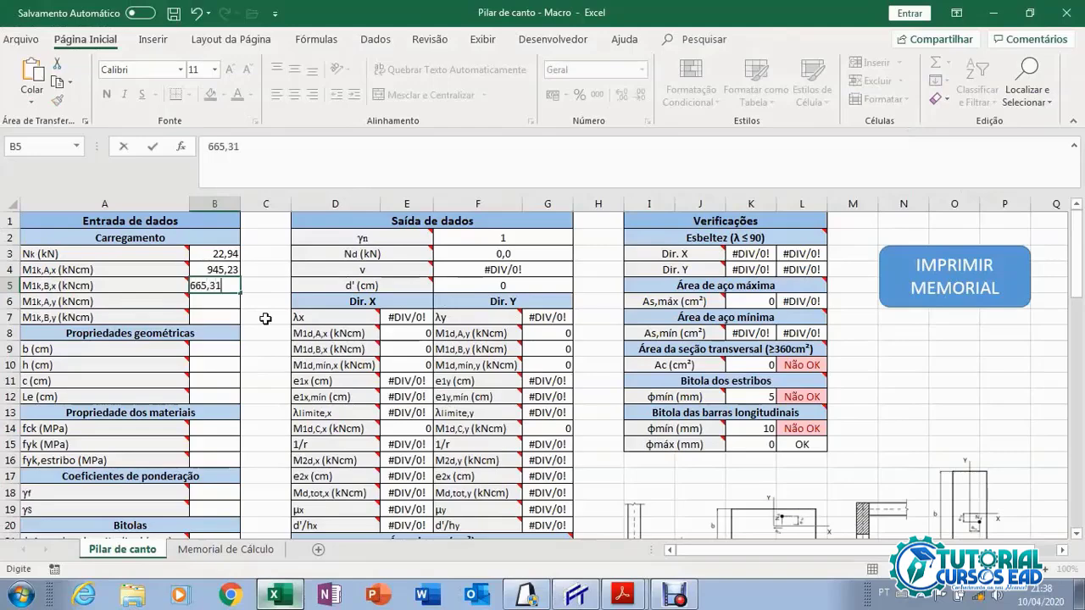
text(5,31)
key(Return)
scroll(264, 317, down, 2)
scroll(347, 403, up, 2)
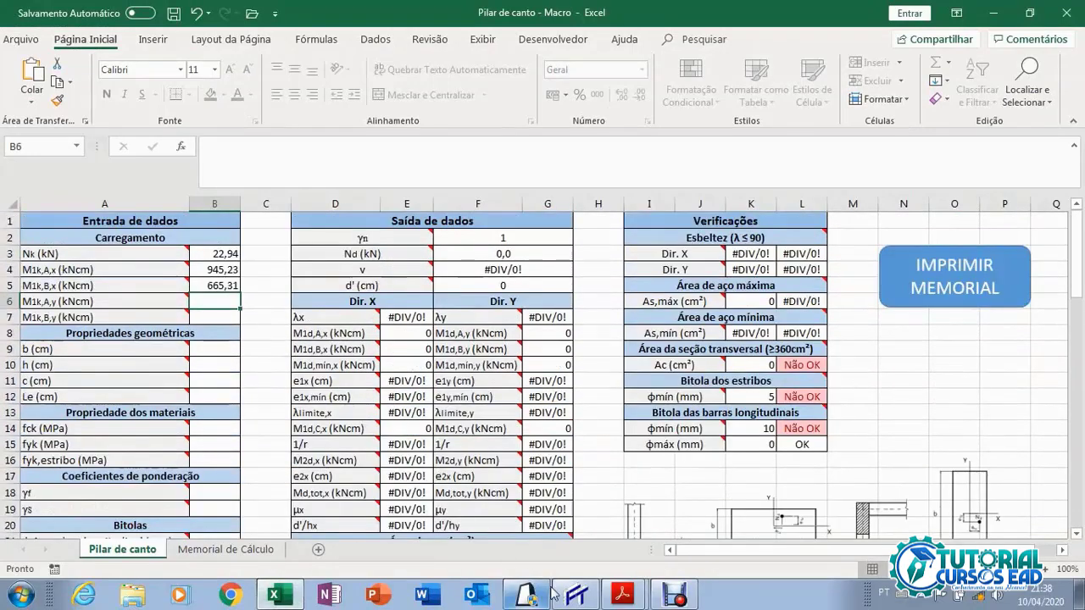
Switch to Ftool and set the text display size to Large so the P1-P2-P3 frame's moment values are easier to read.
click(576, 595)
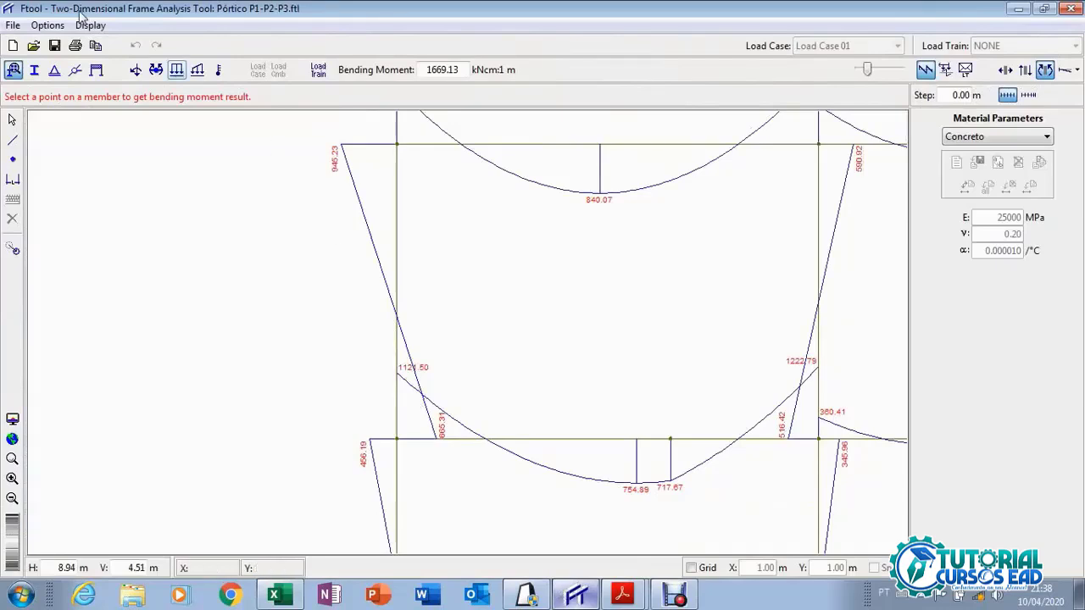
click(58, 26)
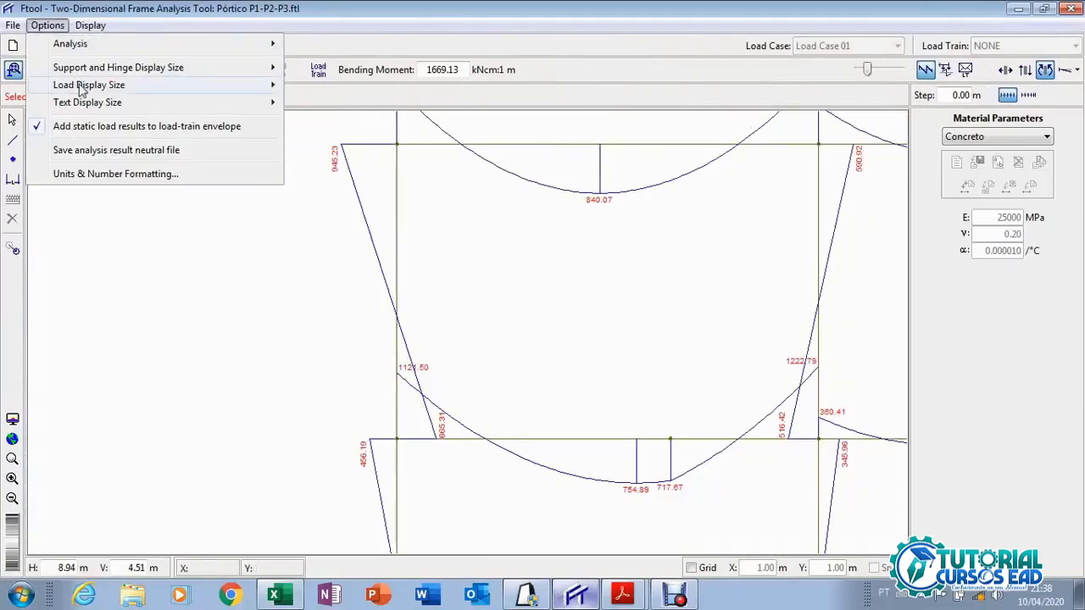
mouse_move(83, 102)
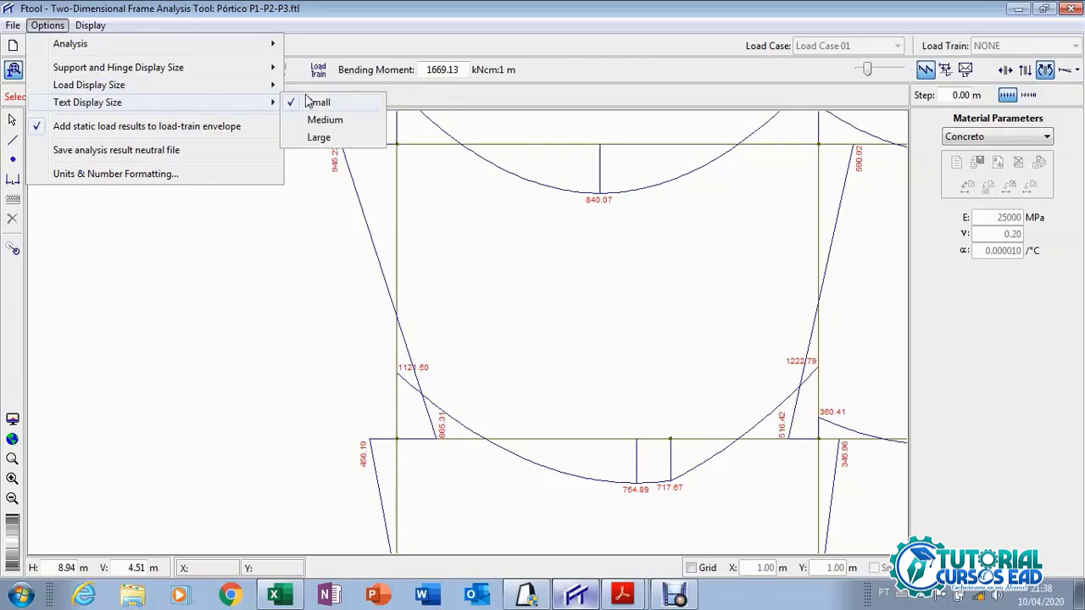
click(342, 138)
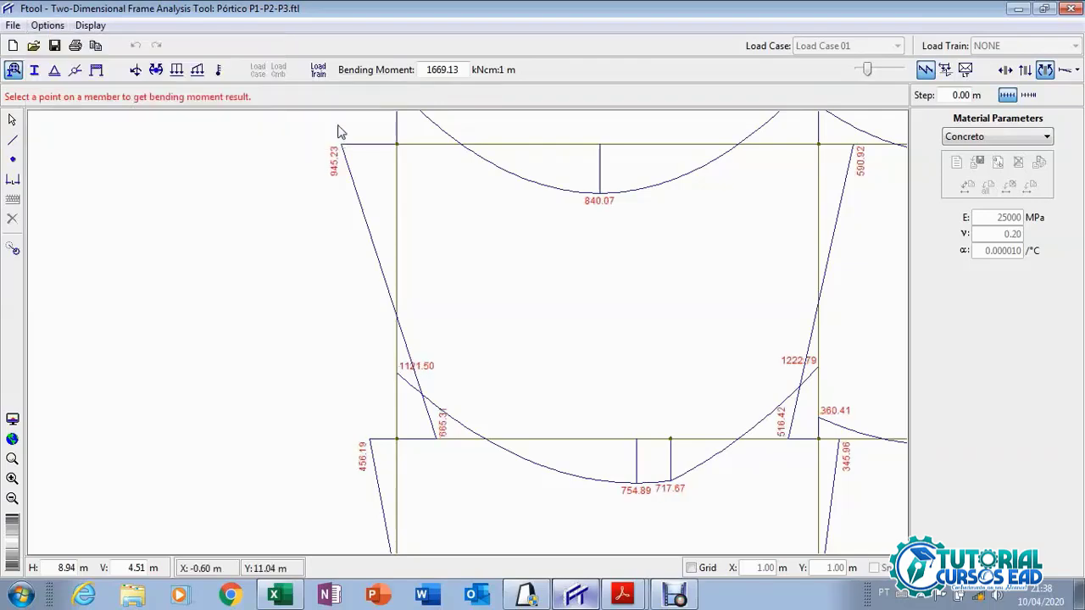
click(47, 26)
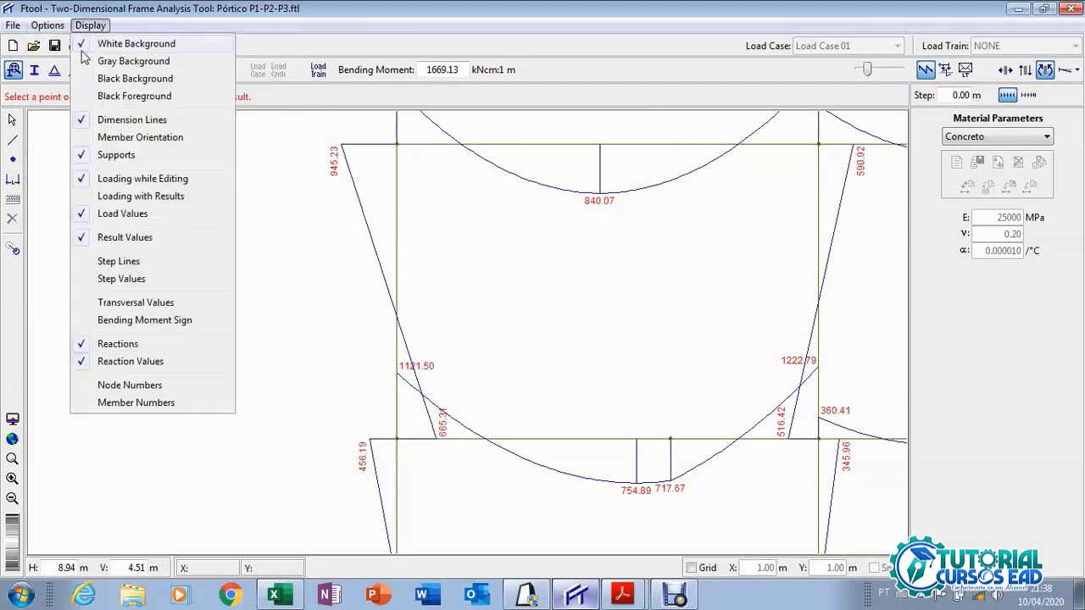
mouse_move(85, 103)
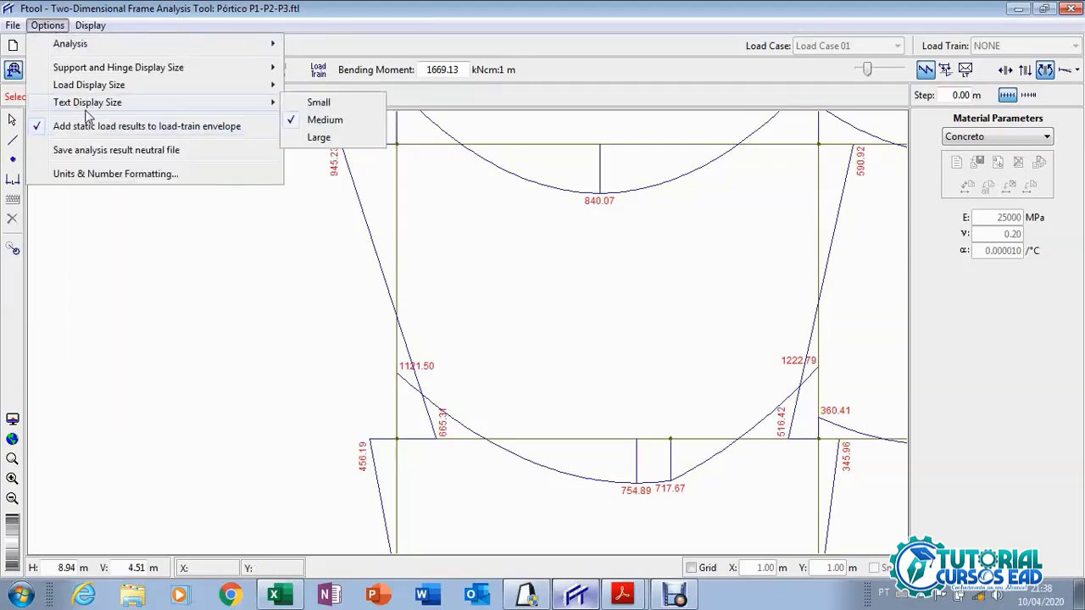
click(319, 138)
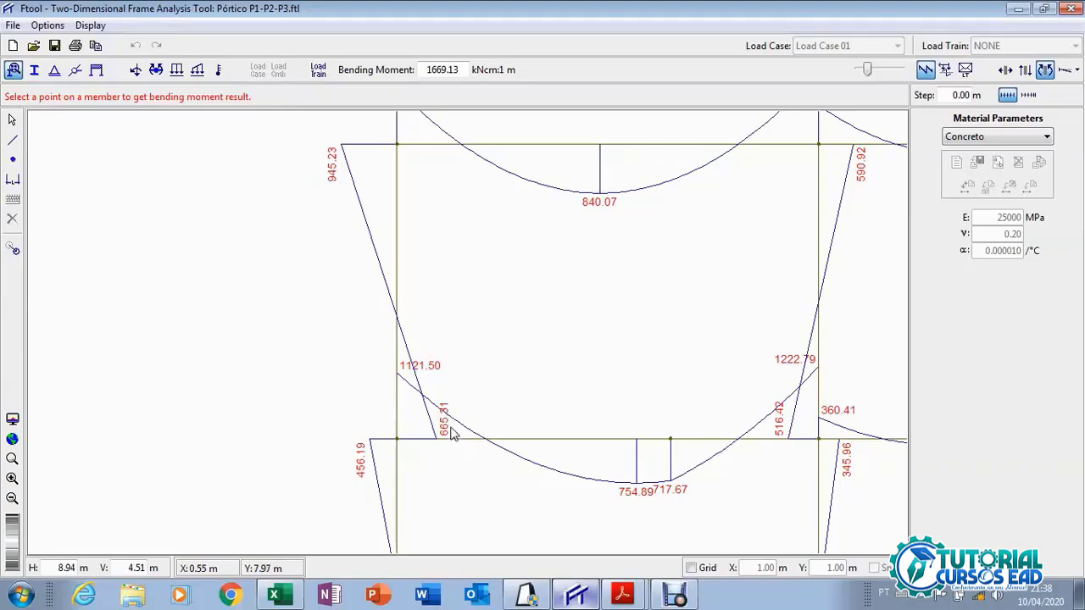
Read the cell note on M1k,A,x in the Excel sheet, and check the sides of P1's end moments on Ftool's diagram.
click(280, 598)
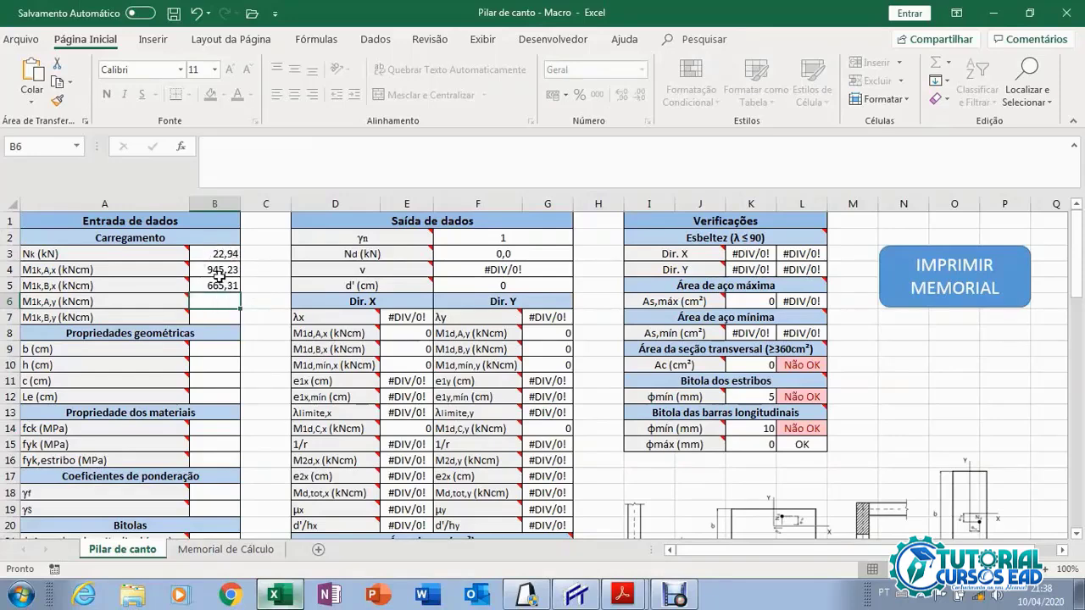
mouse_move(166, 284)
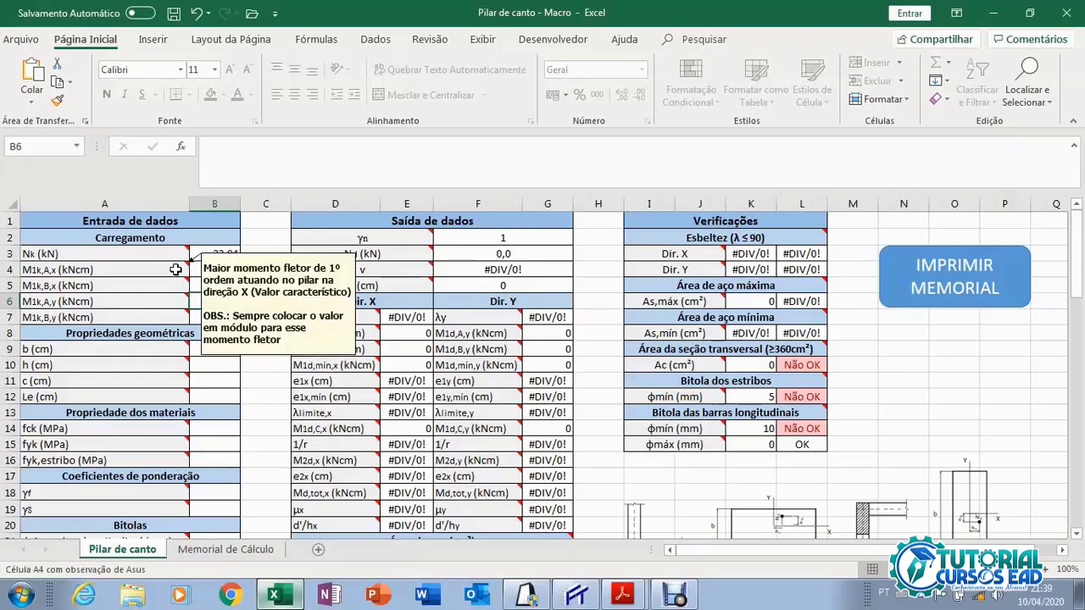
click(576, 596)
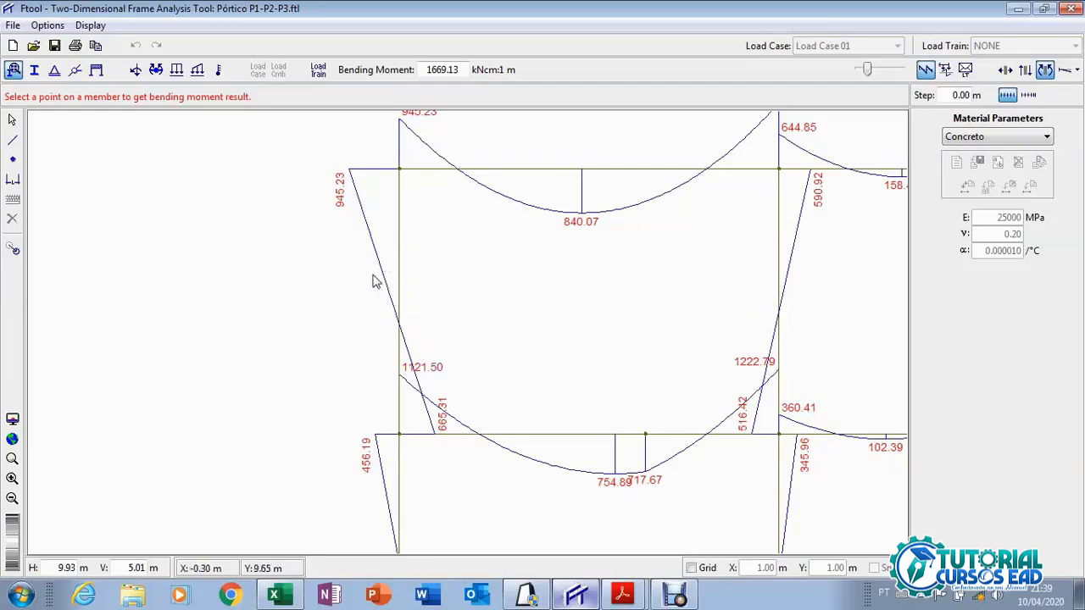
Return to the Excel sheet and make the M1k,B,x moment in B5 negative, entering -665,31.
click(290, 599)
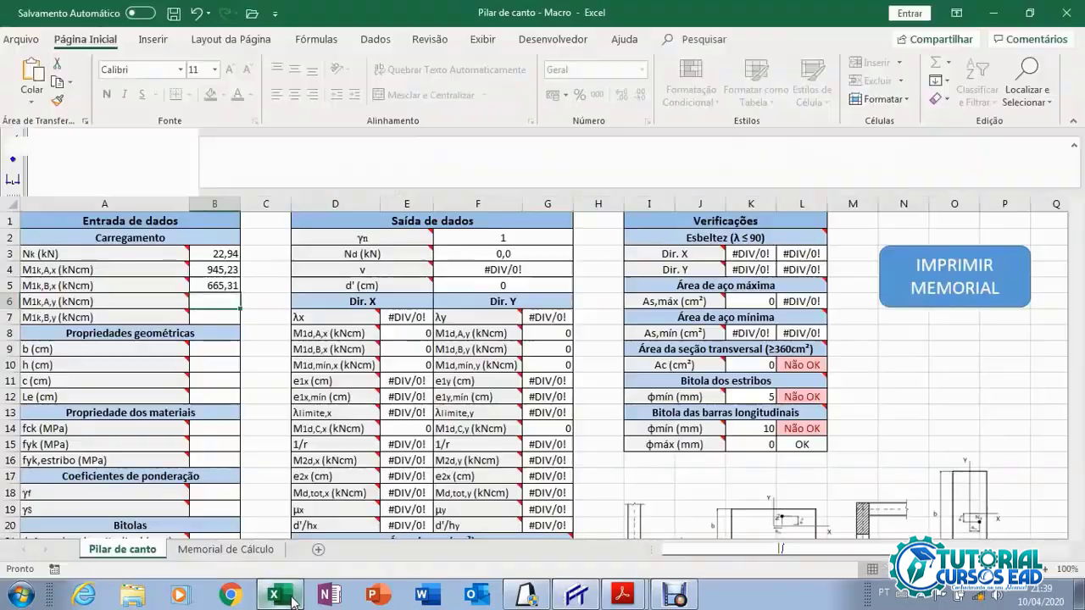
click(212, 285)
text(665,31)
double_click(196, 286)
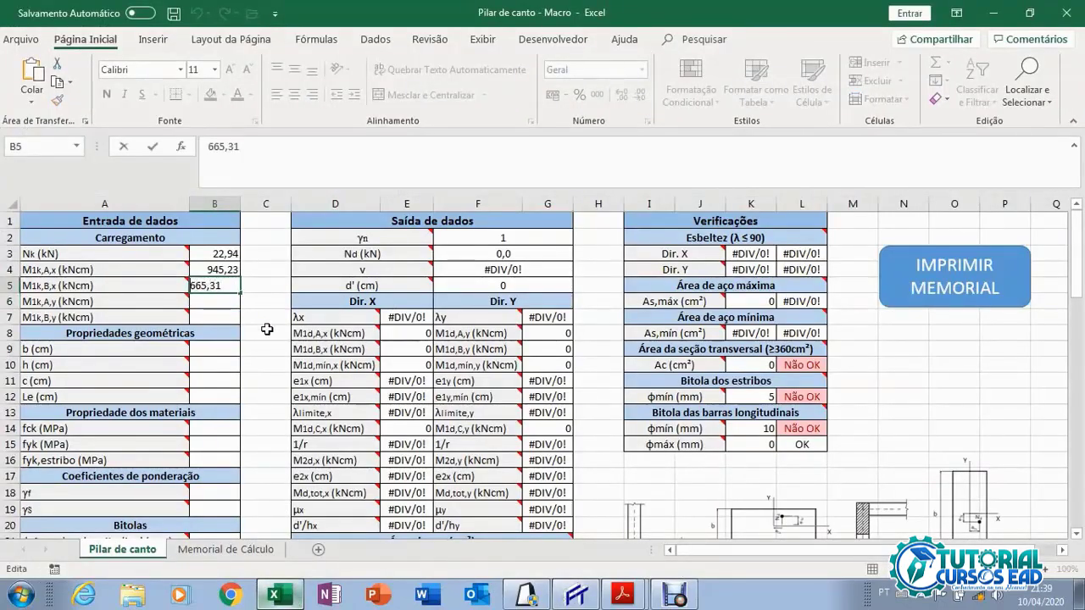
text(-)
key(Return)
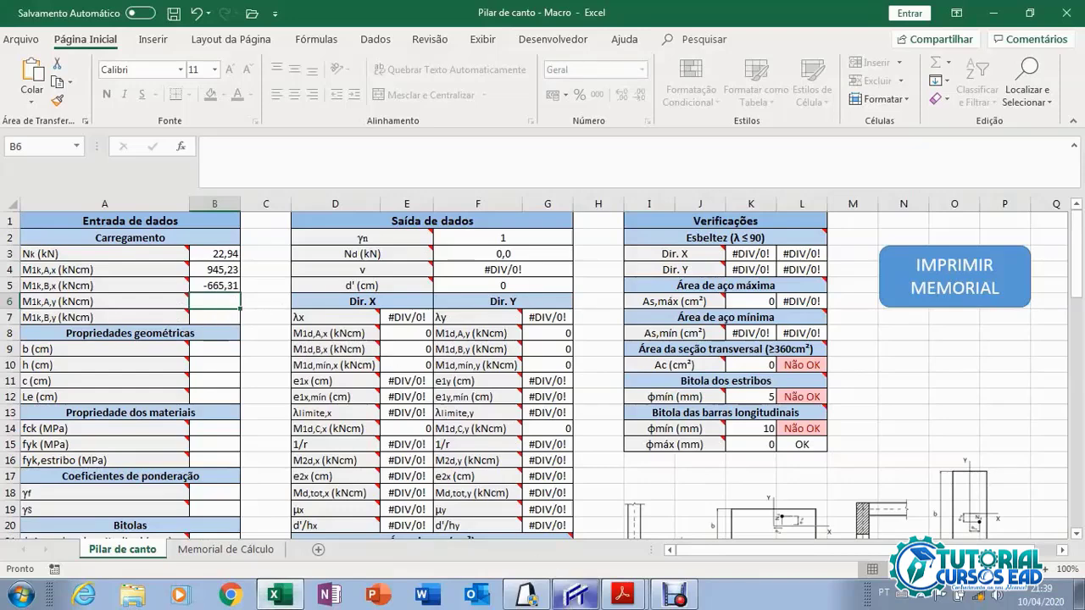
Go back to Ftool and open the Pórtico P1-P4-P6-P8-P10-P12-P14.ftl frame, discarding the changes to the P1-P2-P3 frame.
click(576, 604)
scroll(535, 334, down, 3)
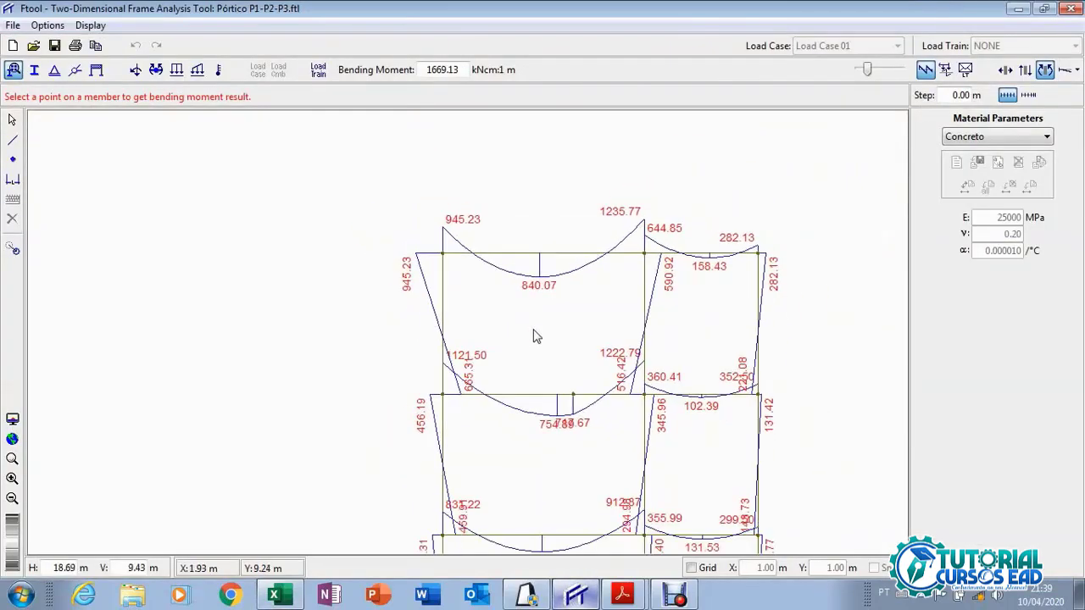
key(Escape)
scroll(338, 235, down, 3)
drag(337, 248, 284, 191)
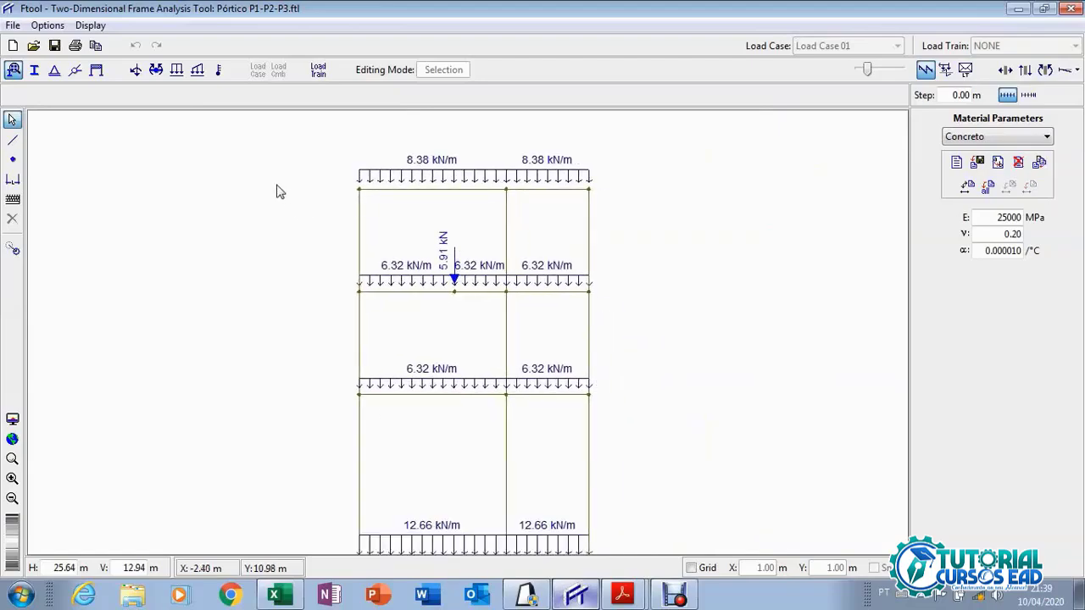
click(13, 25)
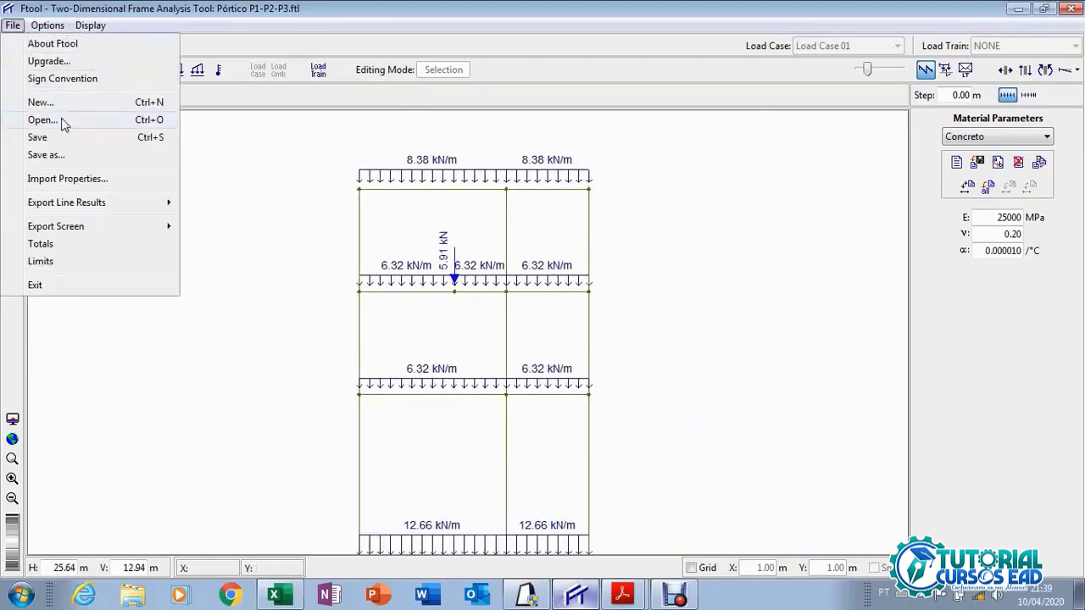
click(61, 118)
double_click(468, 218)
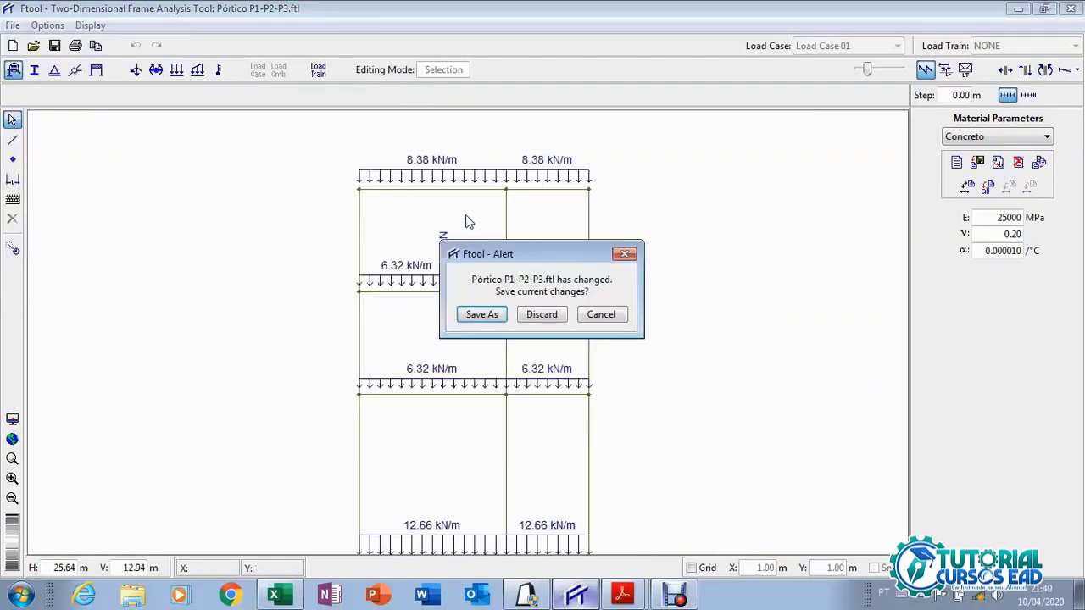
click(542, 314)
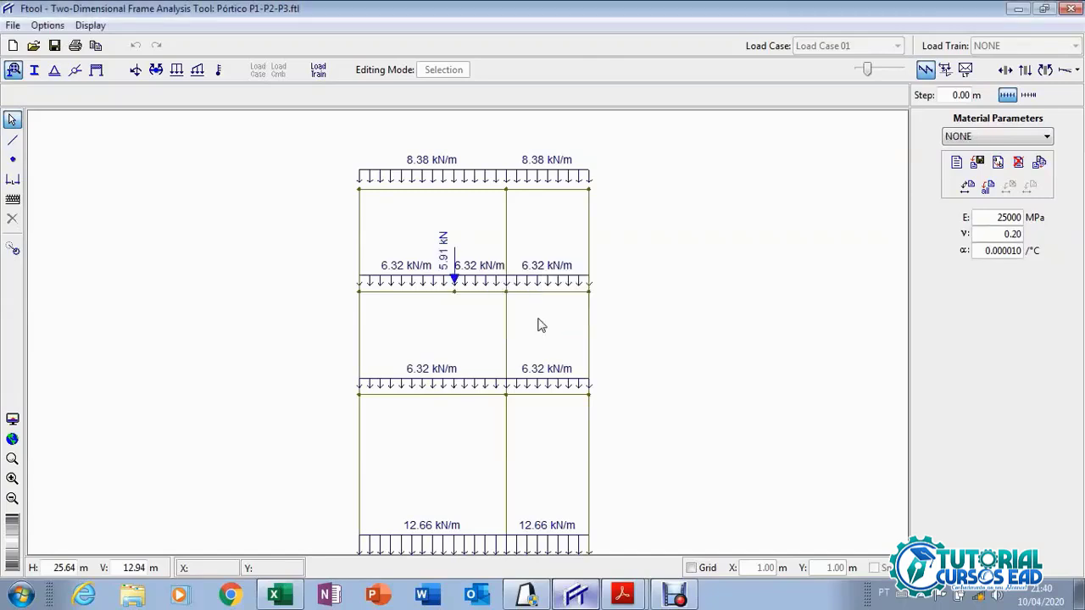
Set the text display size to Large for the P1-P4-P6-P8-P10-P12-P14 frame.
click(57, 27)
mouse_move(94, 102)
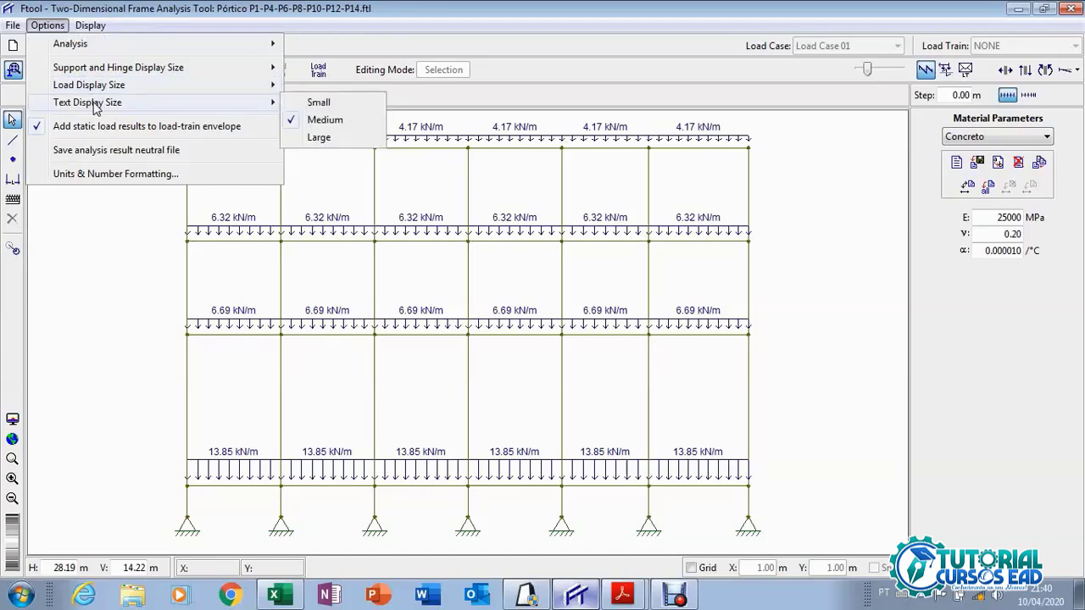
click(320, 137)
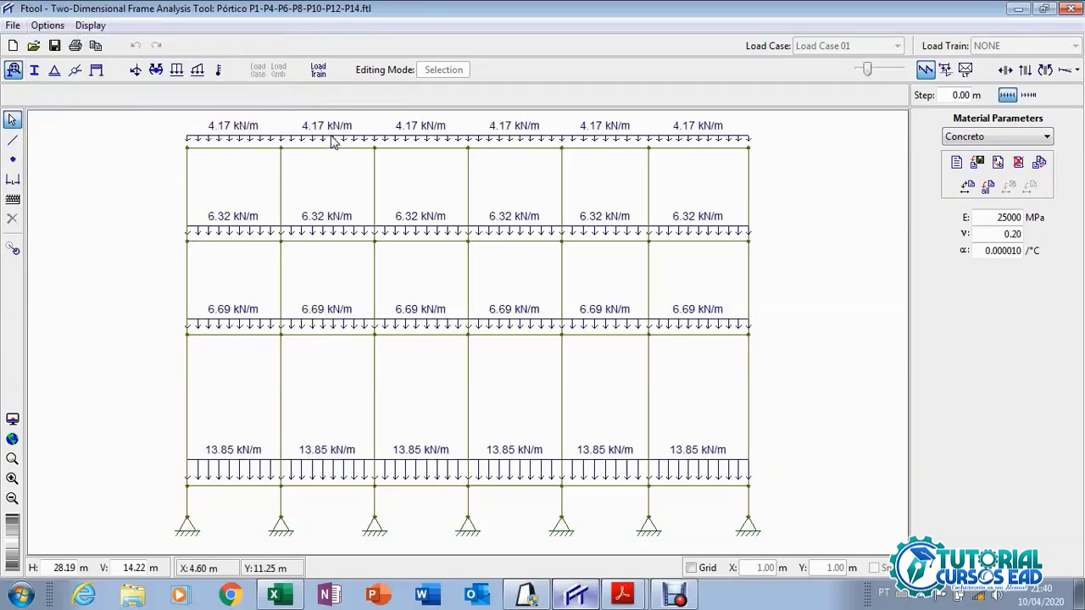
Display the frame's bending moment diagram and read the moment at the lower end of top-storey column P1.
click(1046, 70)
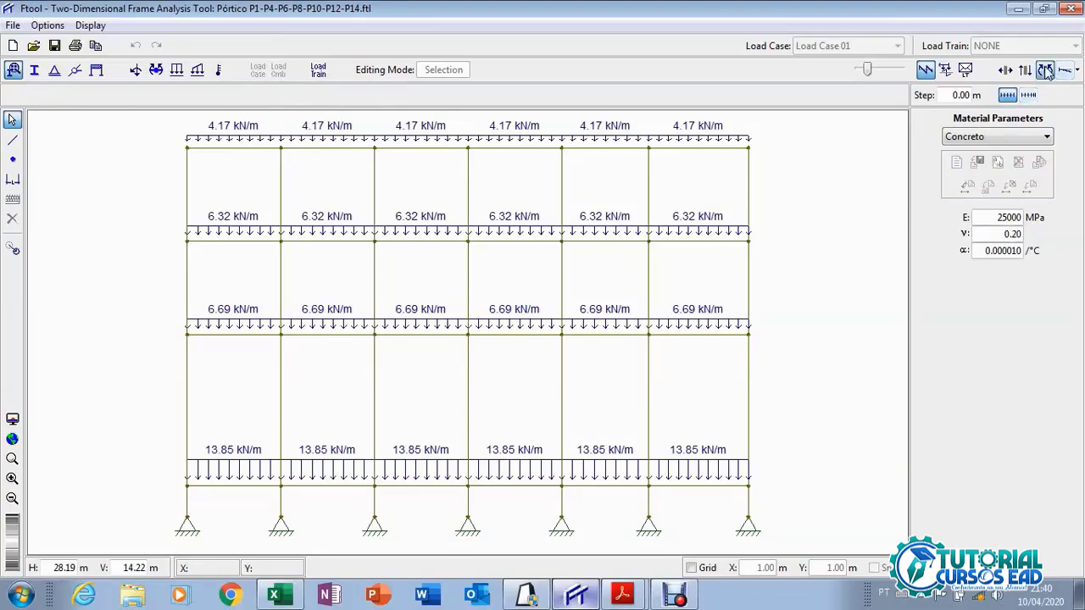
scroll(148, 179, up, 4)
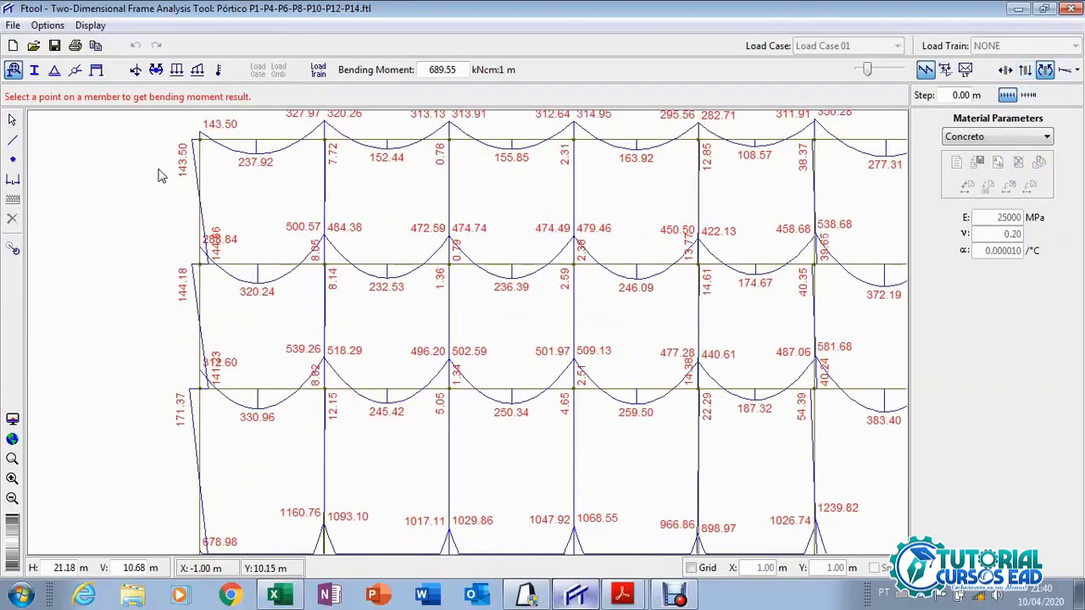
scroll(225, 211, up, 4)
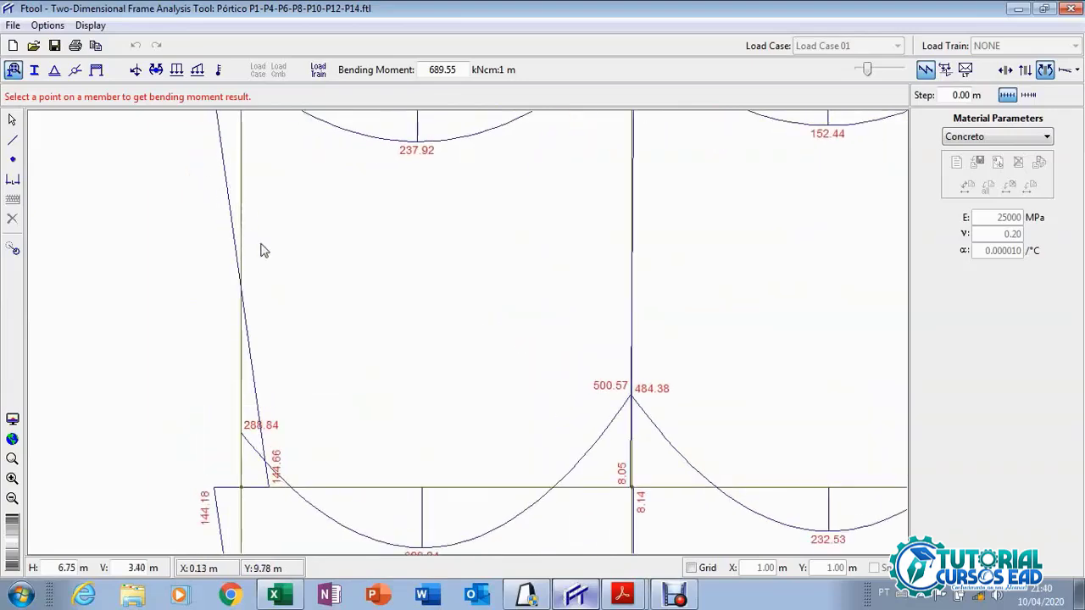
scroll(261, 489, up, 2)
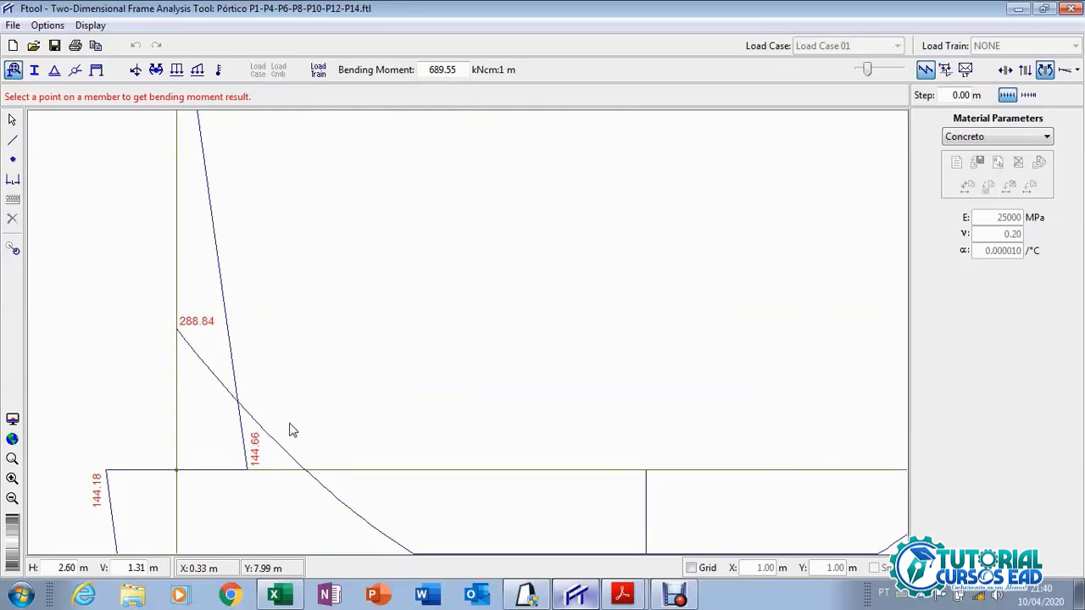
scroll(297, 428, down, 2)
Switch to the Excel sheet and enter 144,46 as the M1k,A,y moment in B6.
click(282, 594)
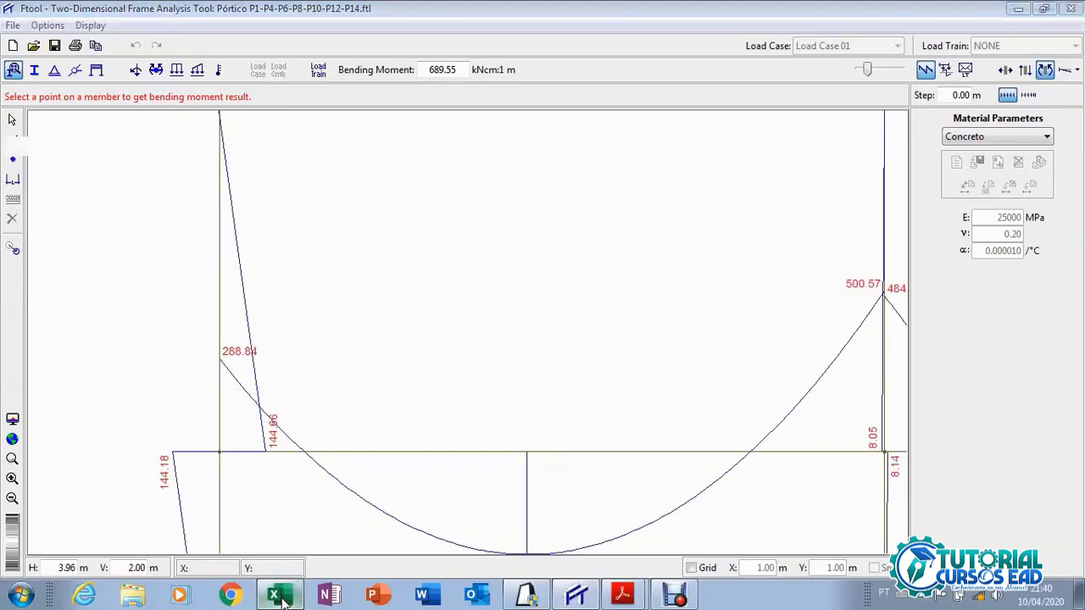
text(144,46)
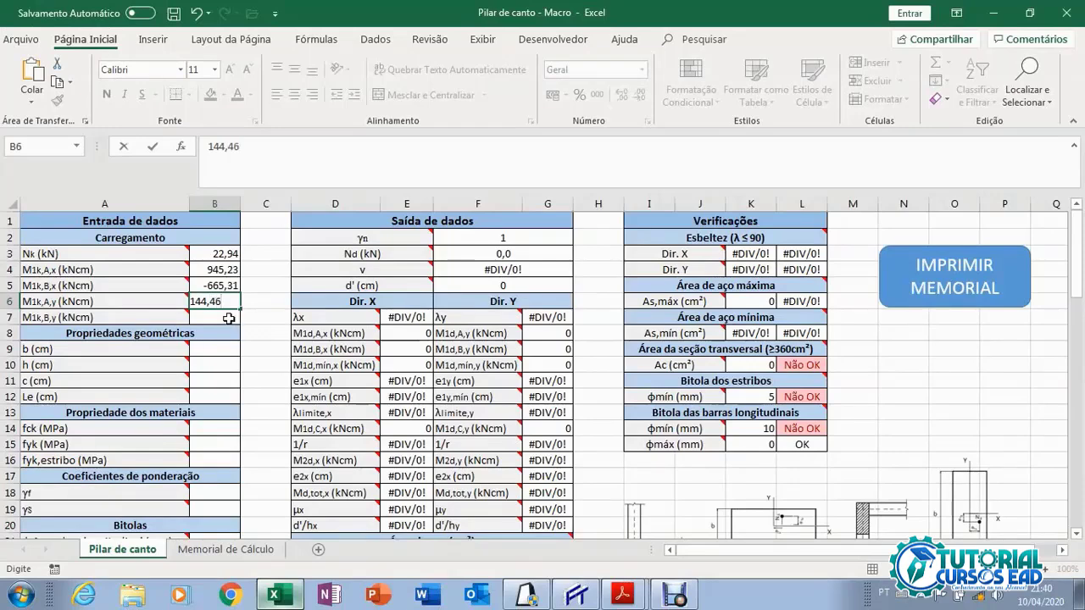
key(Return)
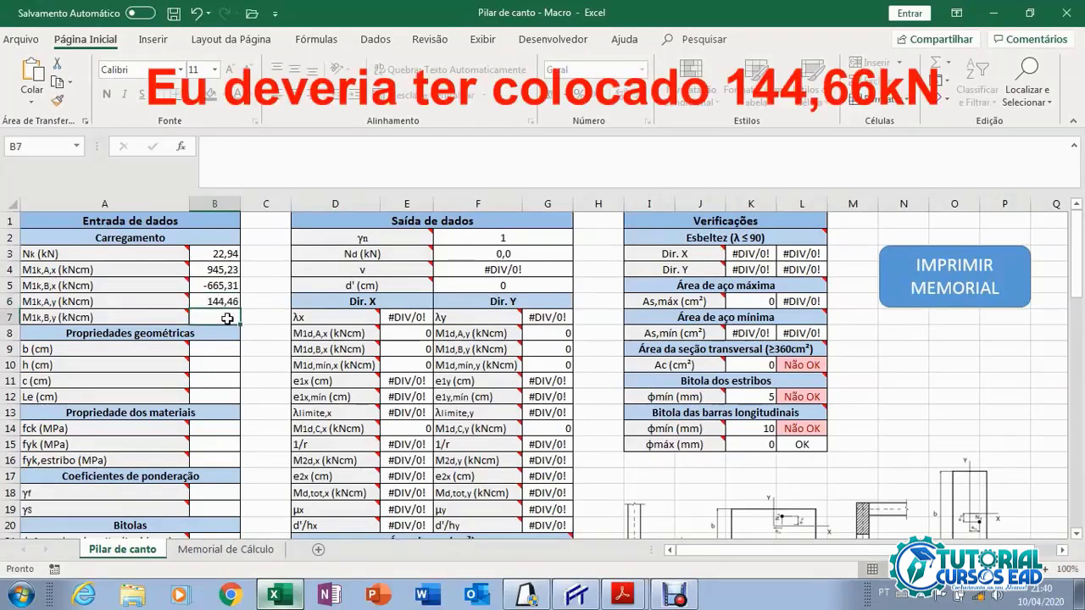
Return to Ftool and read the bending moment at the upper end of top-storey column P1.
click(288, 596)
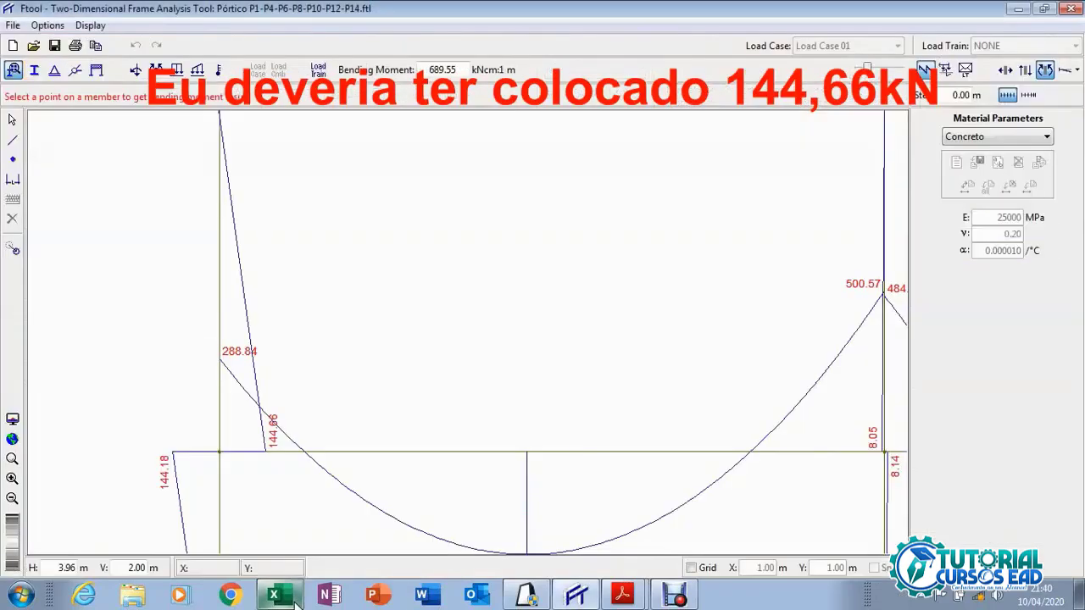
scroll(284, 424, down, 3)
scroll(275, 305, up, 3)
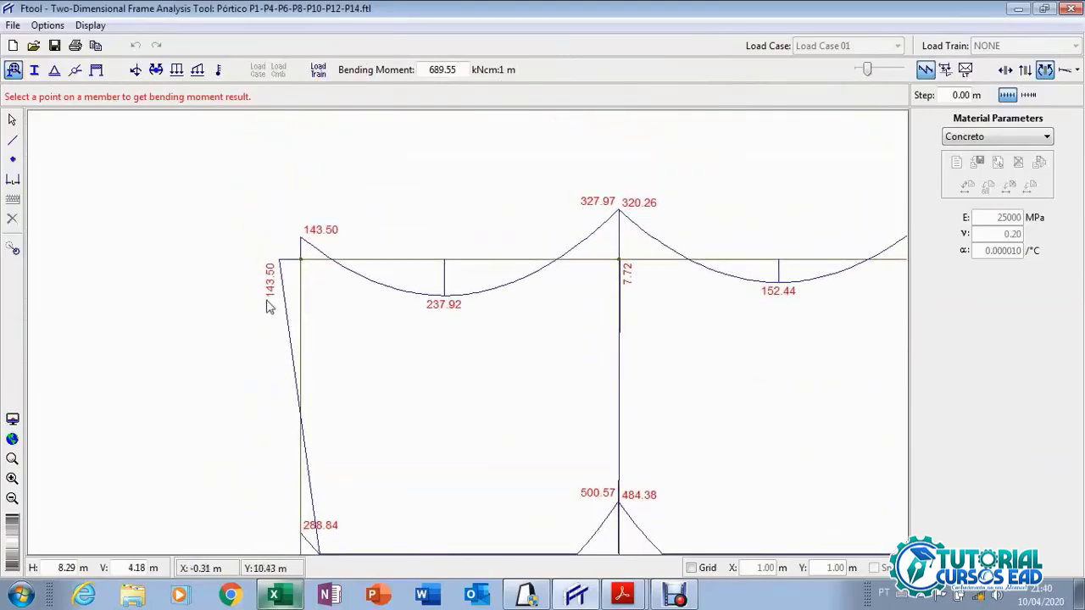
scroll(273, 283, up, 1)
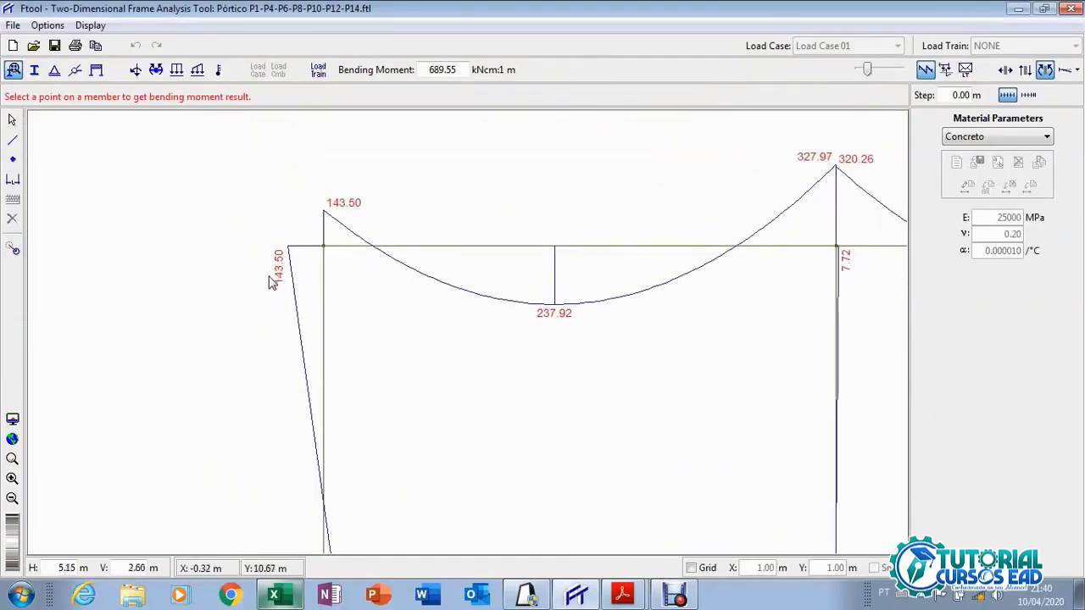
scroll(288, 292, down, 4)
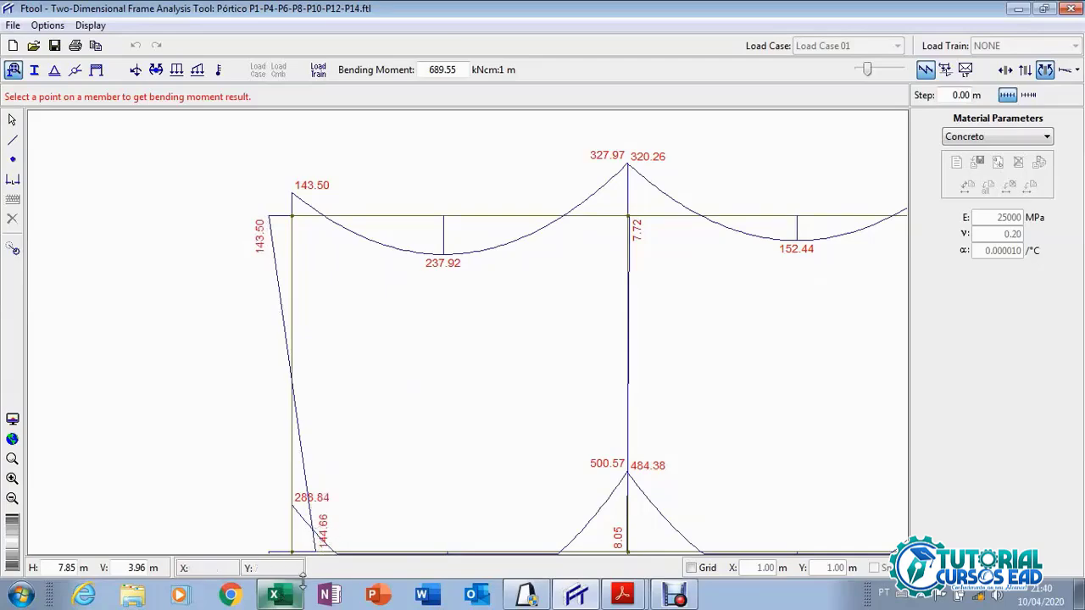
Back in the Excel sheet, enter -143,5 as the M1k,B,y moment in B7.
click(280, 597)
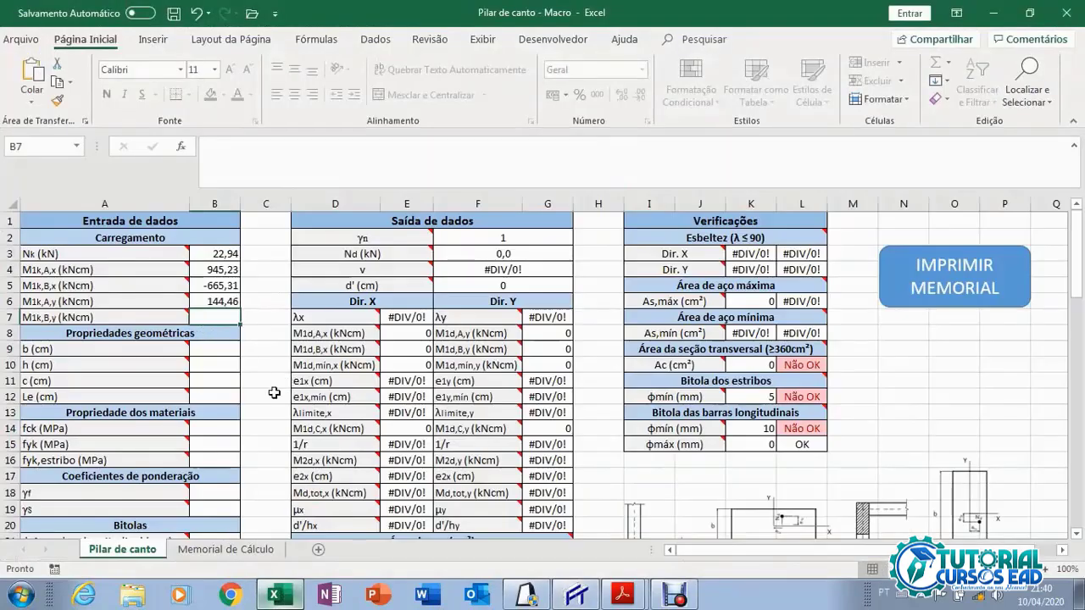
text(-14)
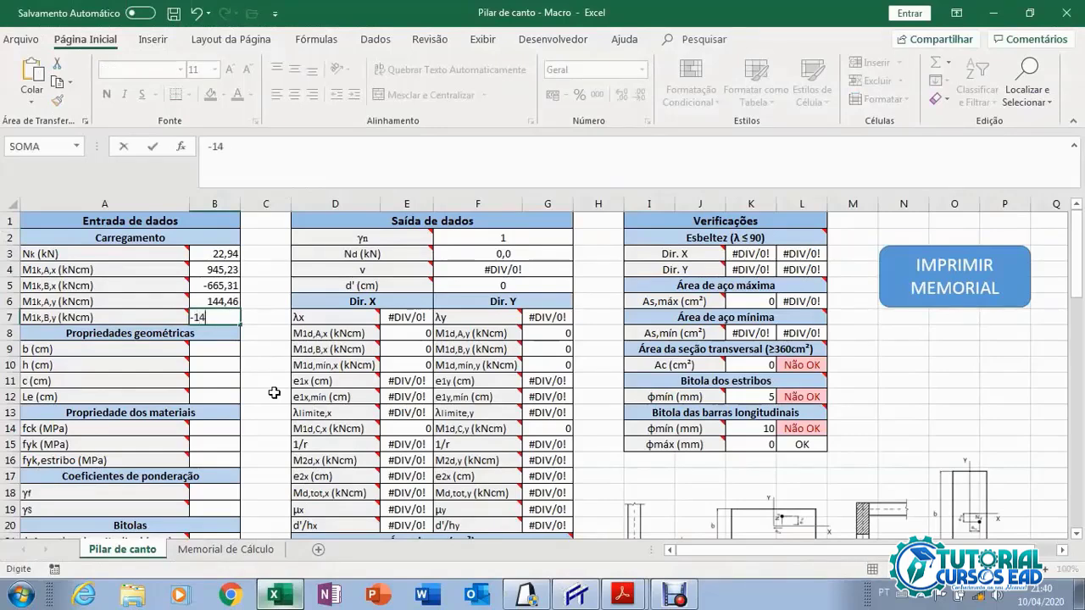
text(3,5)
key(Return)
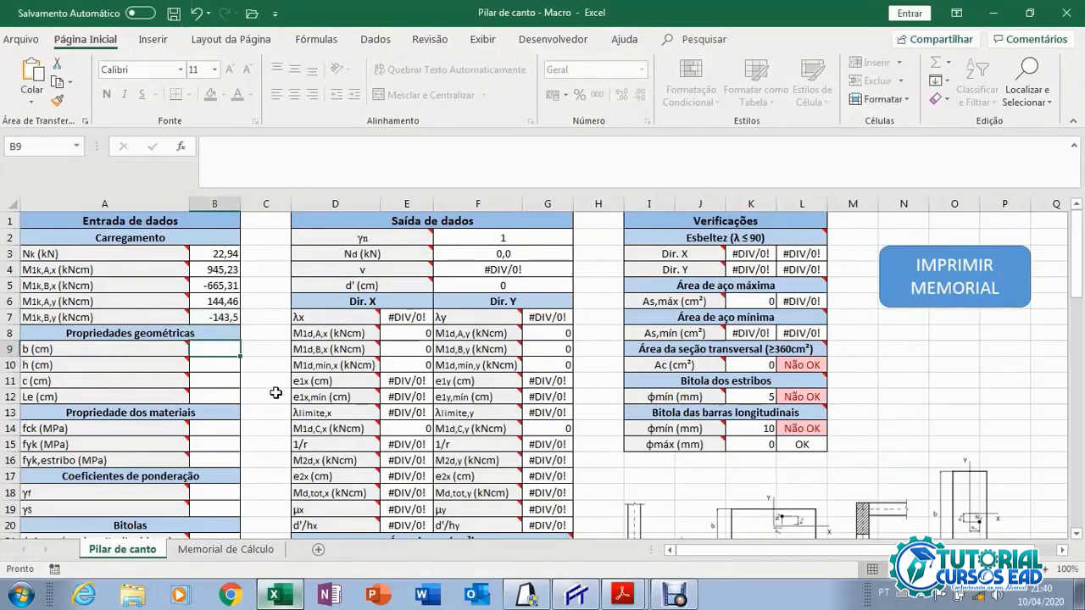
Recheck column P1's bending moment diagram in Ftool, return to the Excel sheet and enter 19 as section dimension b in B9.
click(583, 597)
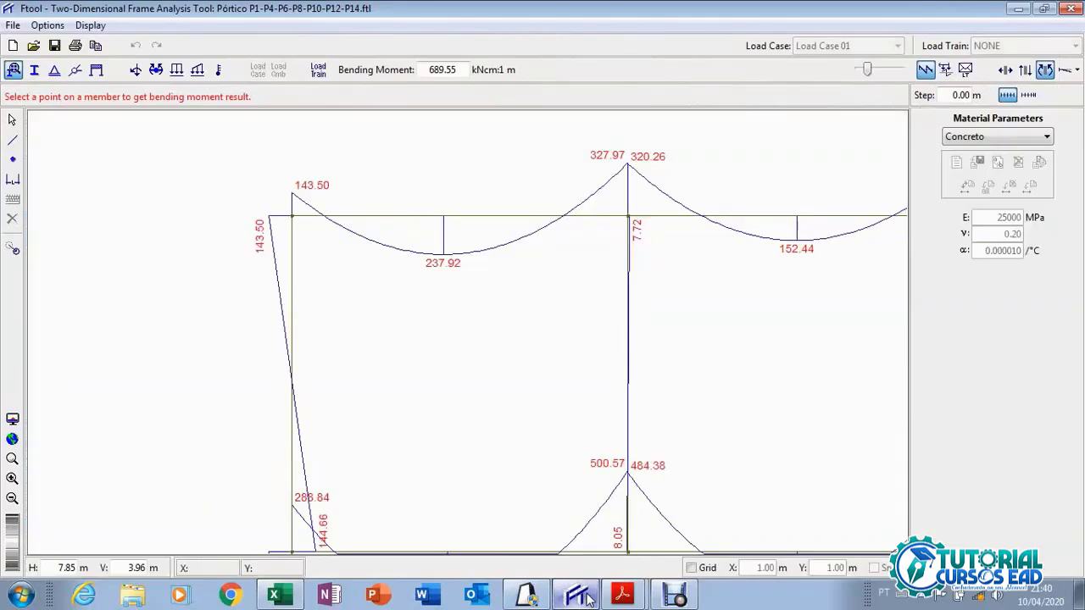
click(585, 597)
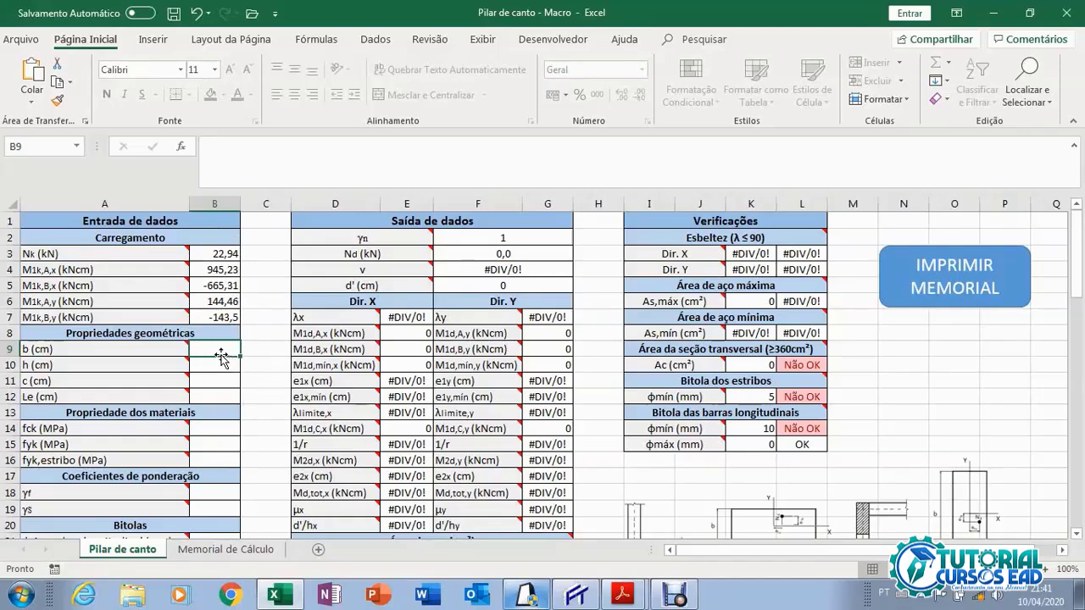
mouse_move(174, 349)
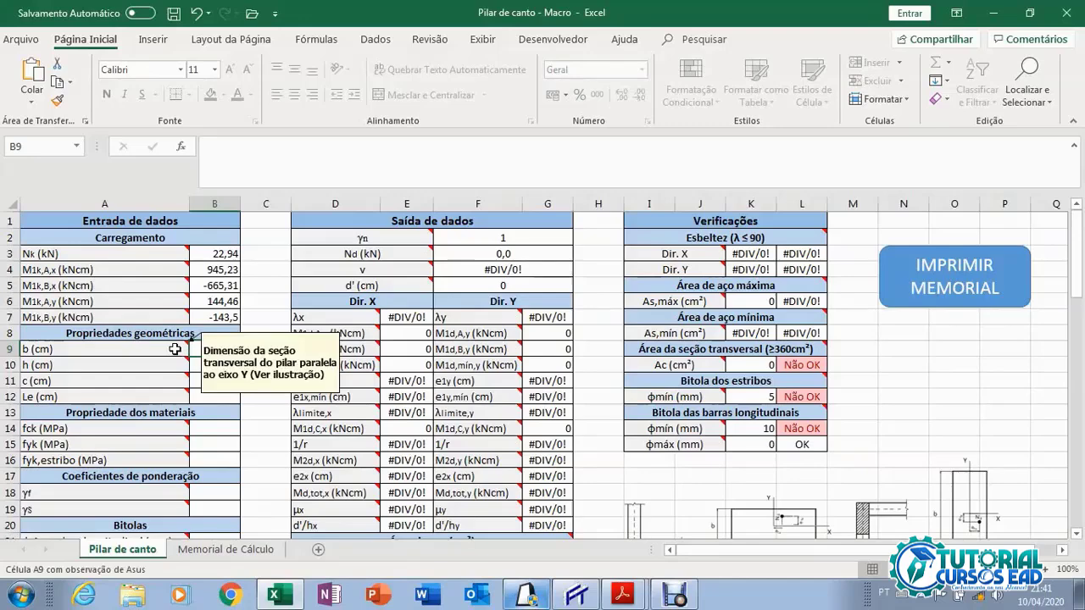
scroll(175, 350, down, 1)
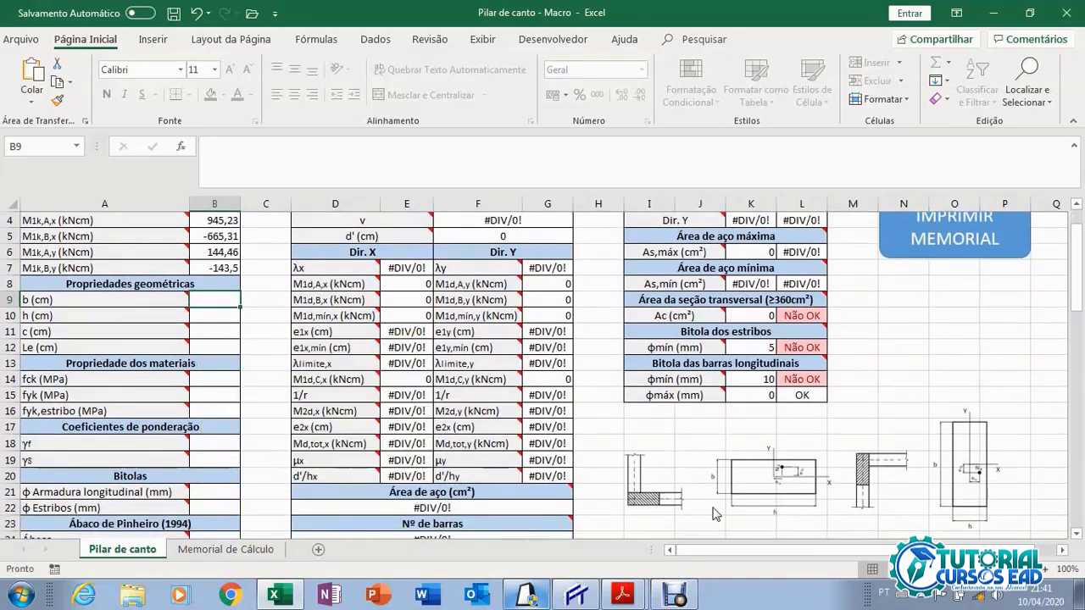
scroll(508, 424, up, 1)
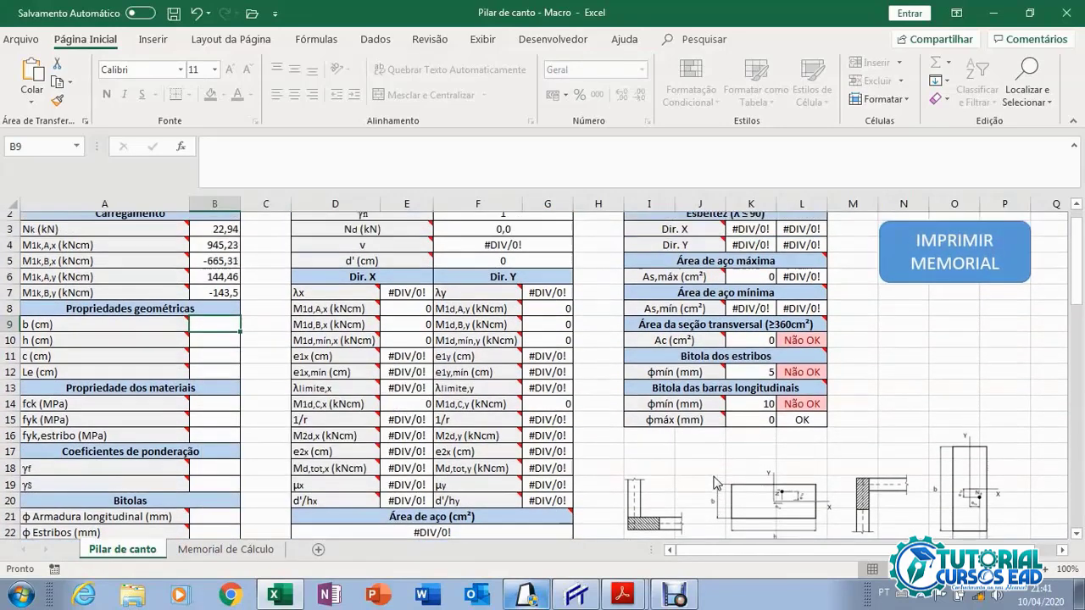
text(19)
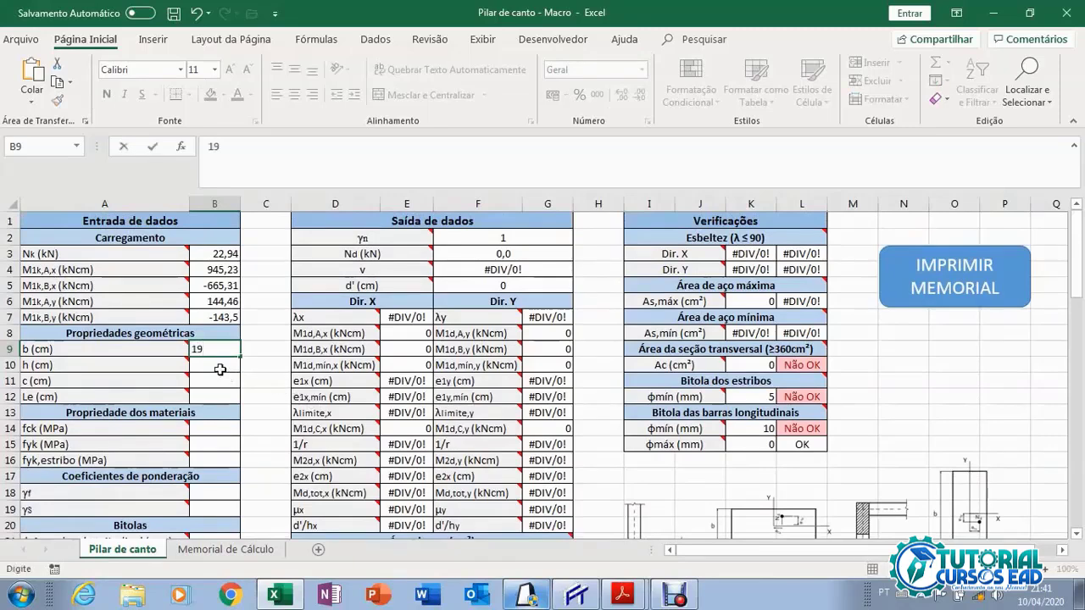
key(Return)
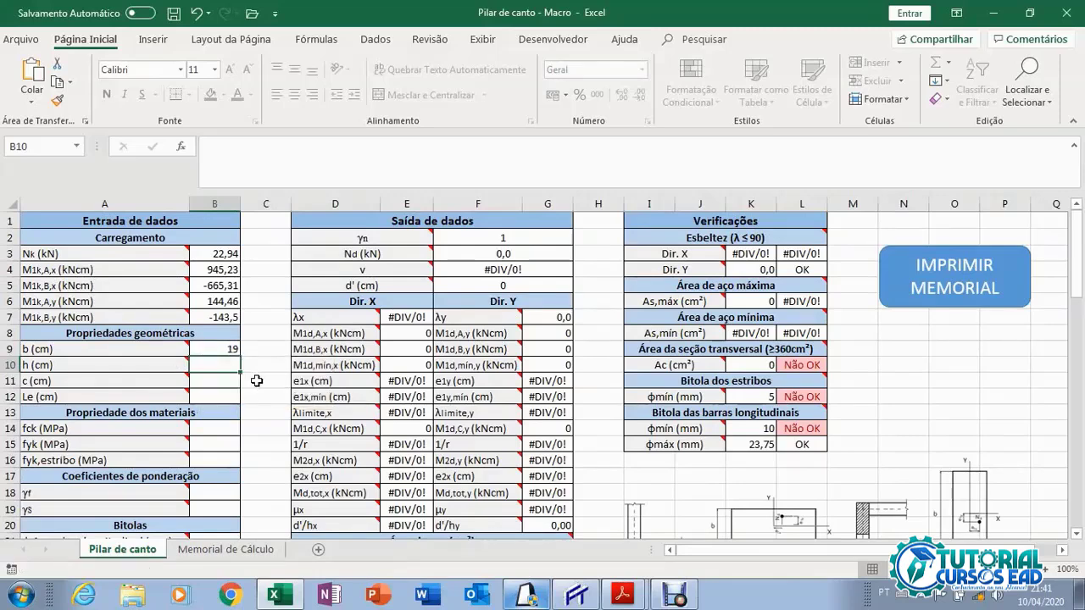
Enter 30 as section dimension h in B10 and 2 as the cover c in B11.
text(30)
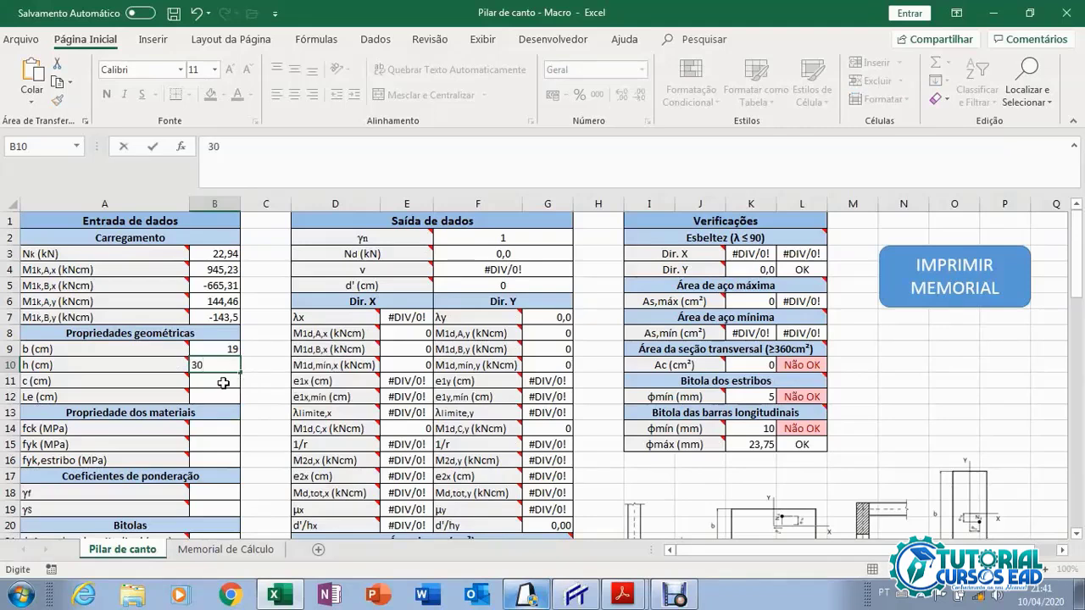
key(Return)
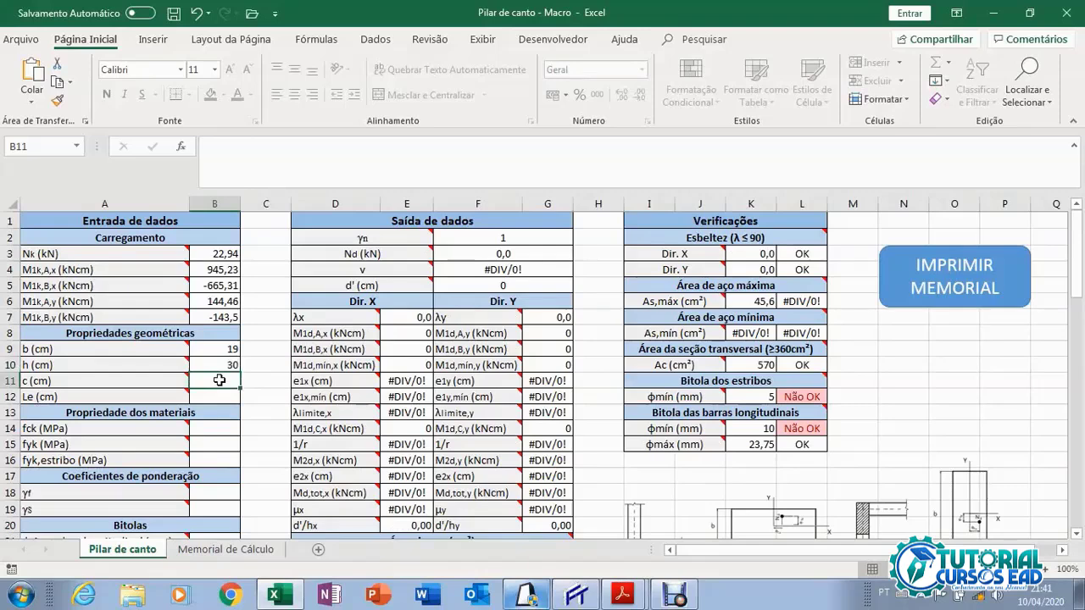
text(2)
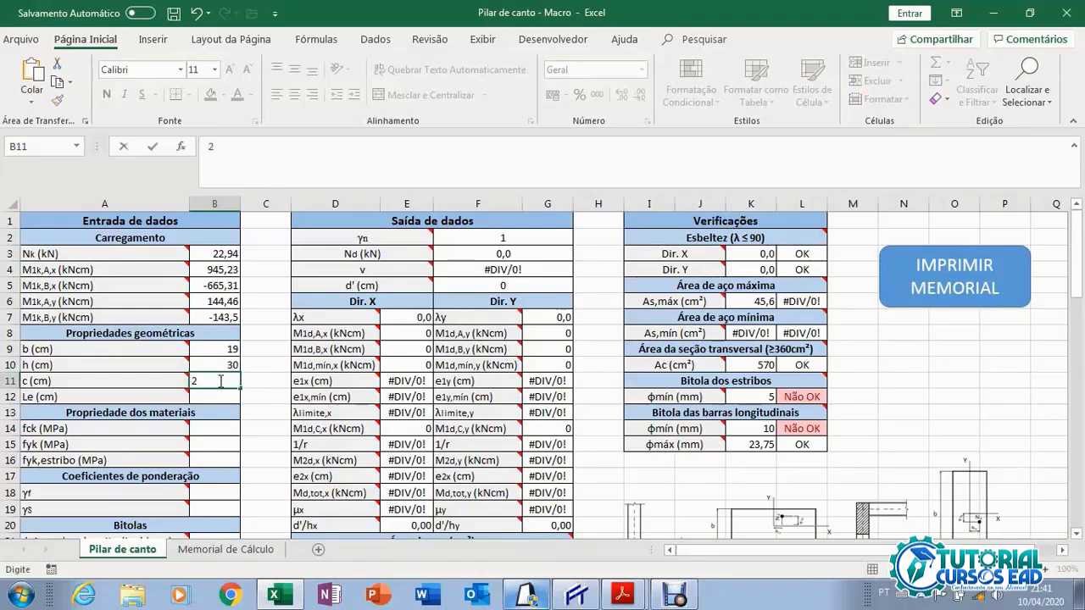
key(Return)
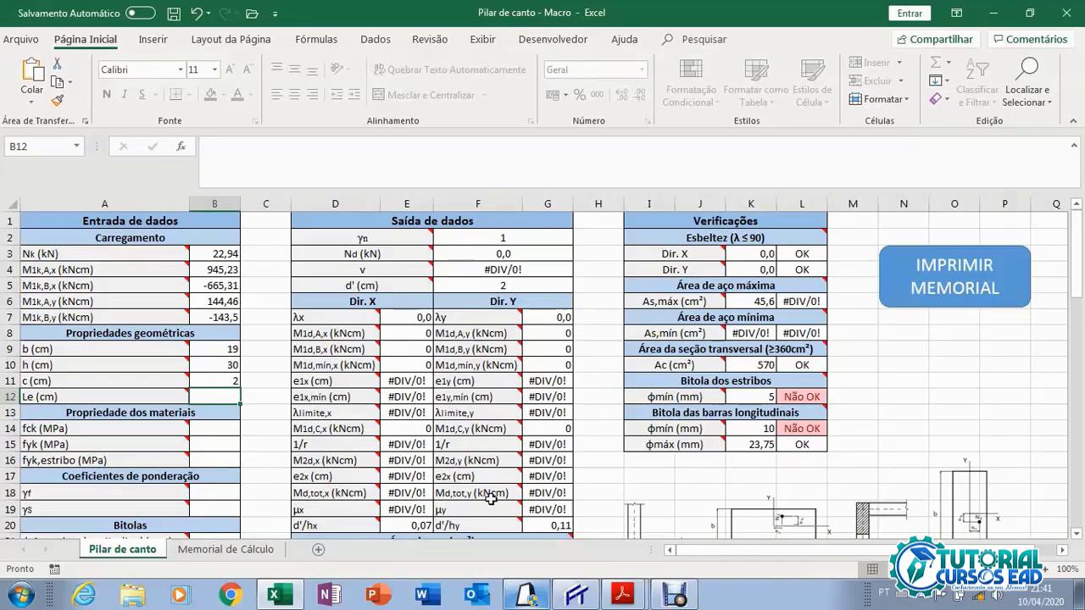
Consult the effective-length equation in Pilares.pdf, switch to Ftool and add a vertical dimension line beside top-storey column P1, spanning its full height.
click(628, 599)
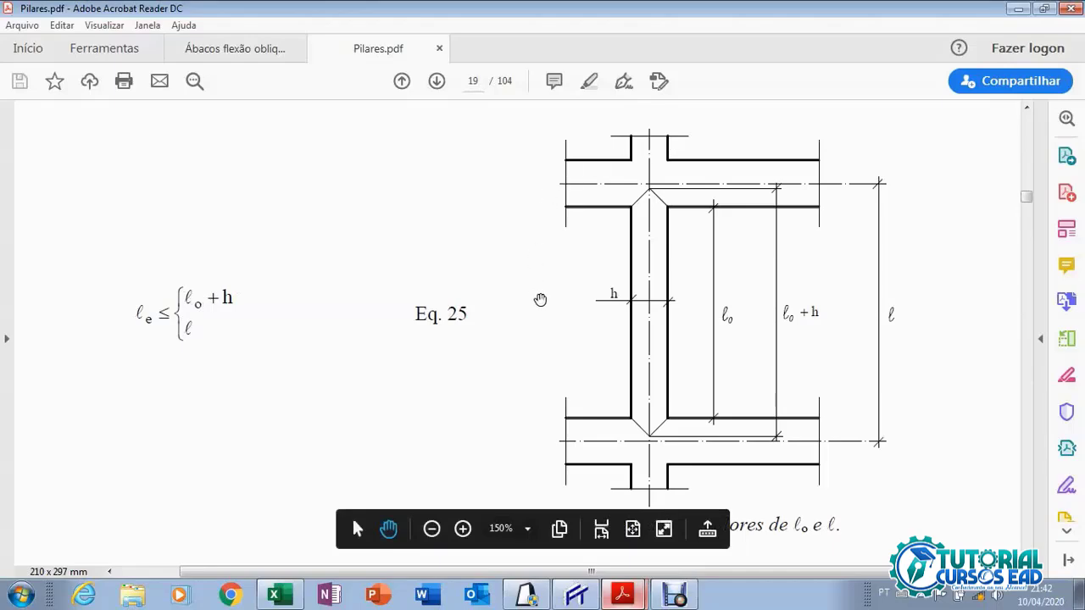
click(576, 596)
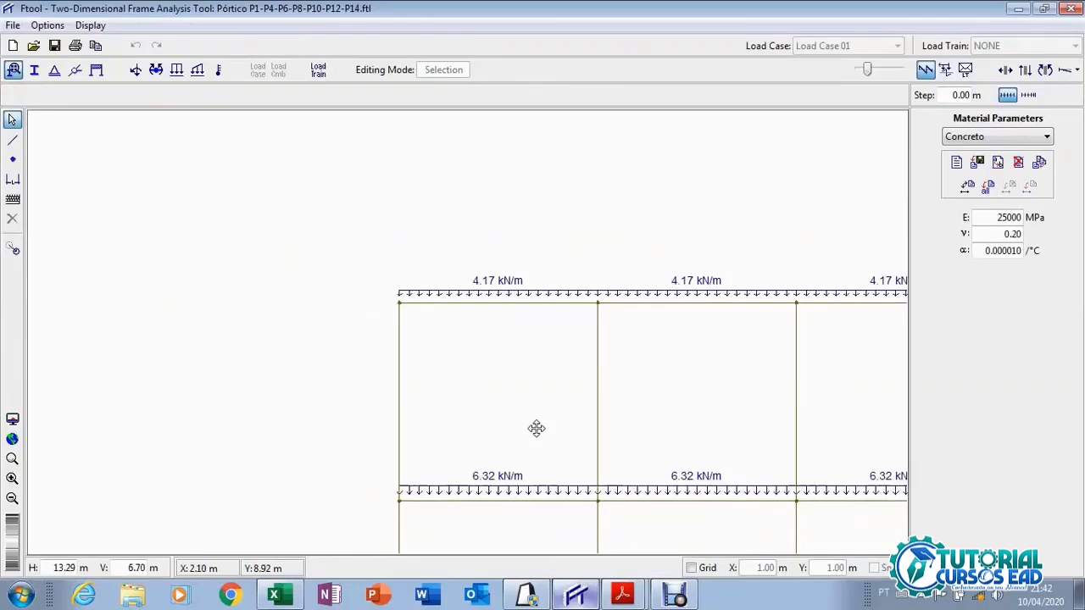
drag(537, 429, 503, 344)
scroll(266, 172, down, 1)
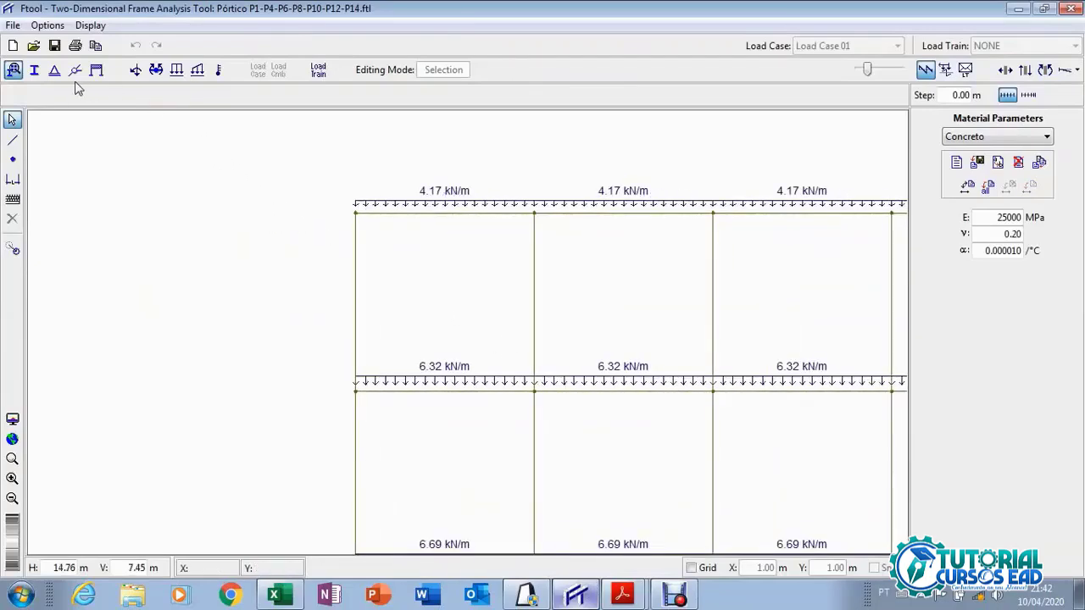
click(12, 179)
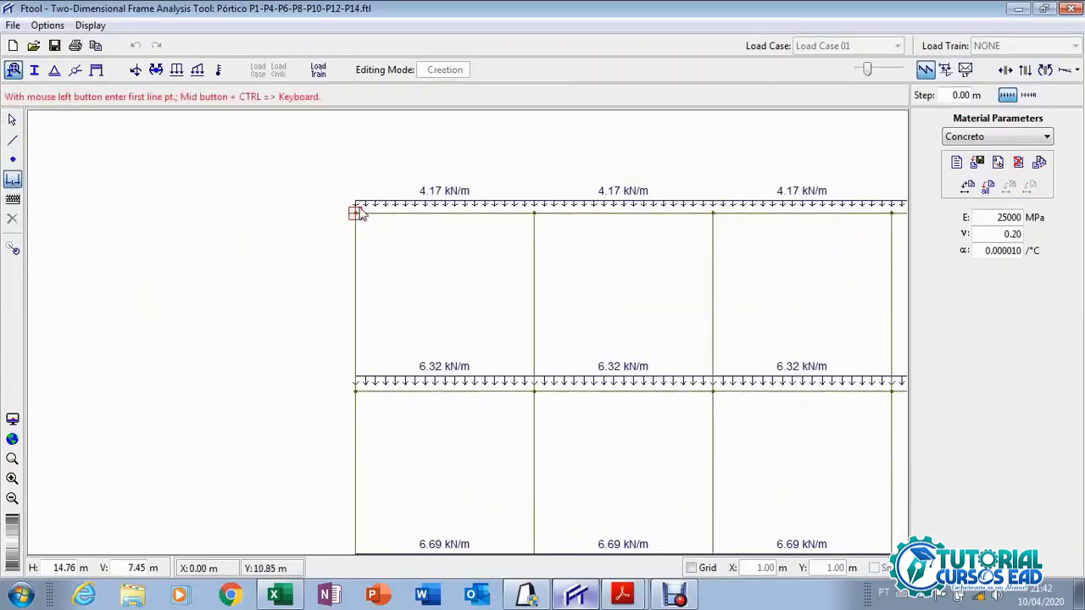
click(356, 390)
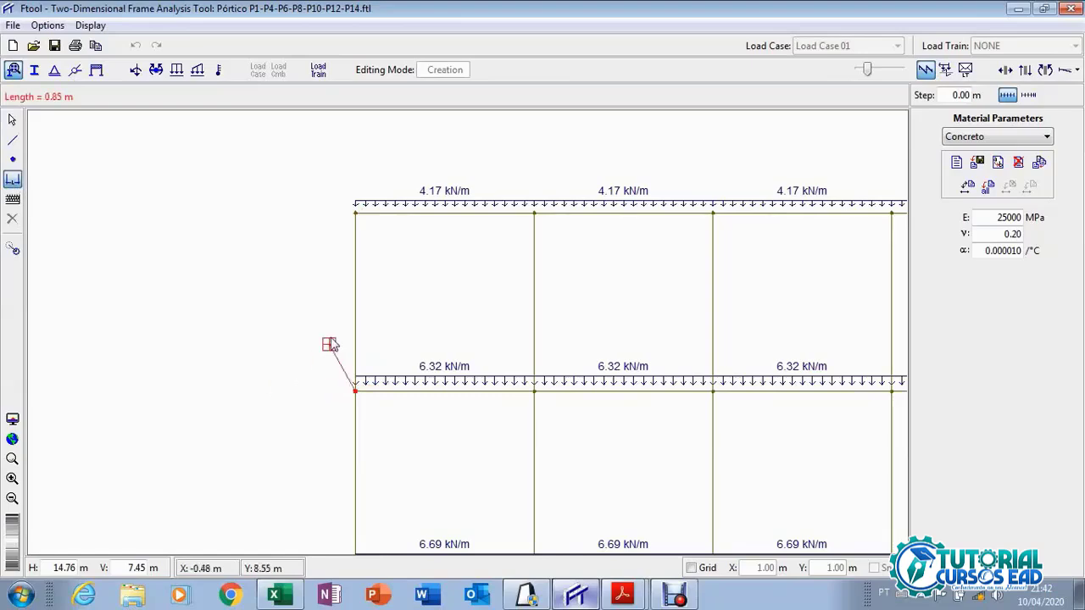
click(355, 213)
click(278, 225)
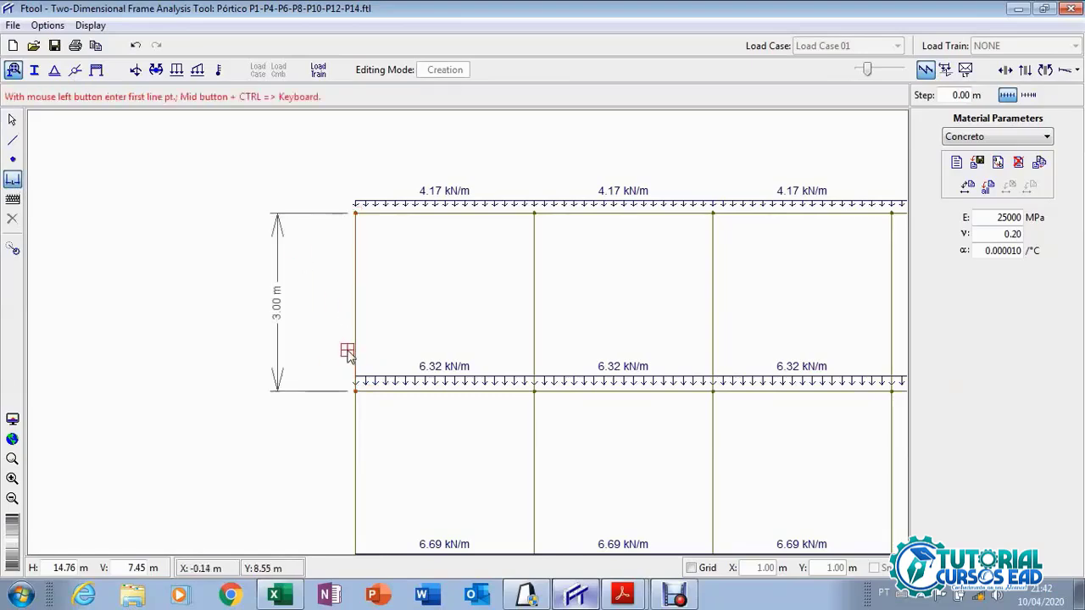
Switch to the Excel sheet and enter 300 as the effective length Le in B12.
click(278, 595)
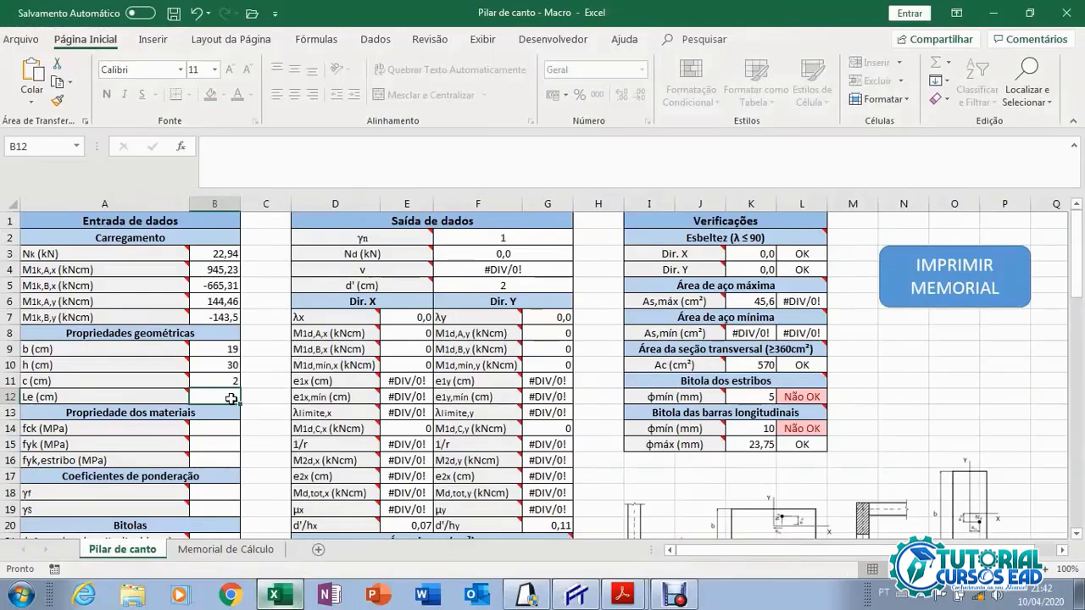
text(300)
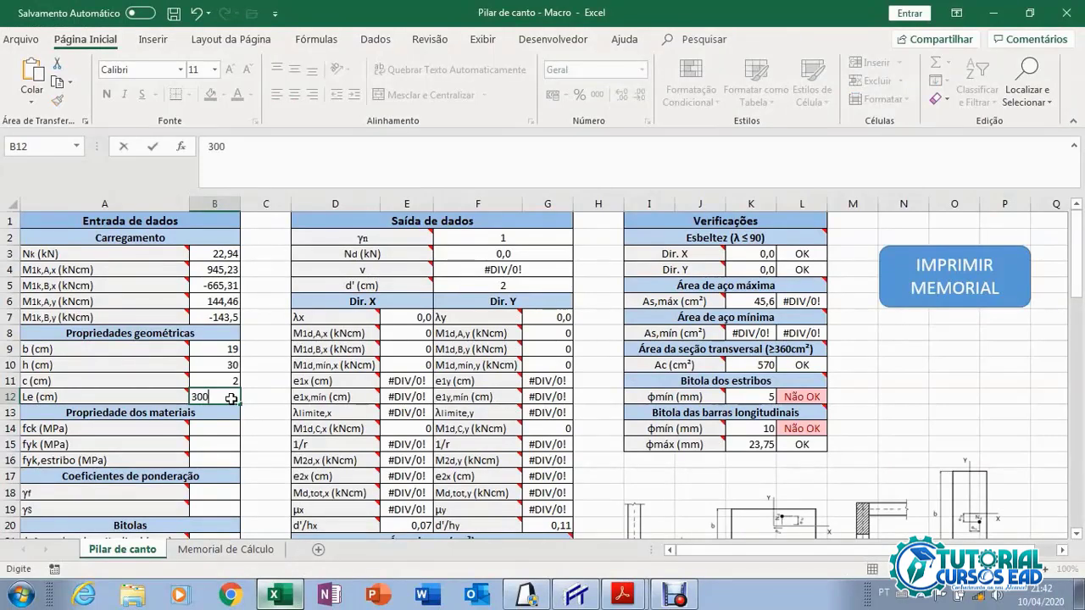
key(ctrl+Return)
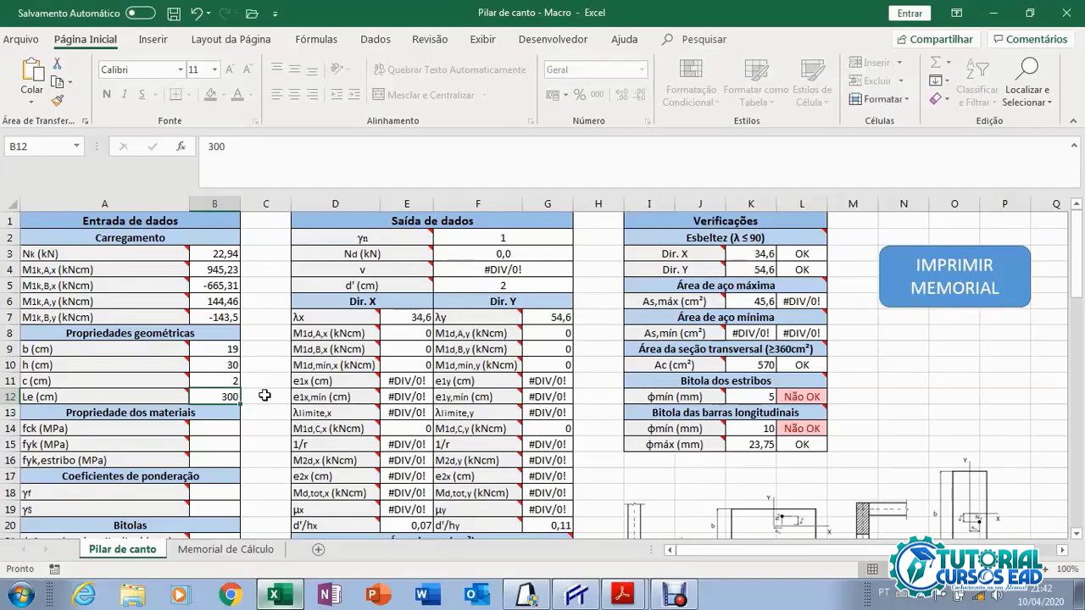
Fill in the material properties: 25 MPa for fck in B14, and 500 MPa for both fyk and fyk,estribo in B15 and B16.
scroll(265, 396, down, 1)
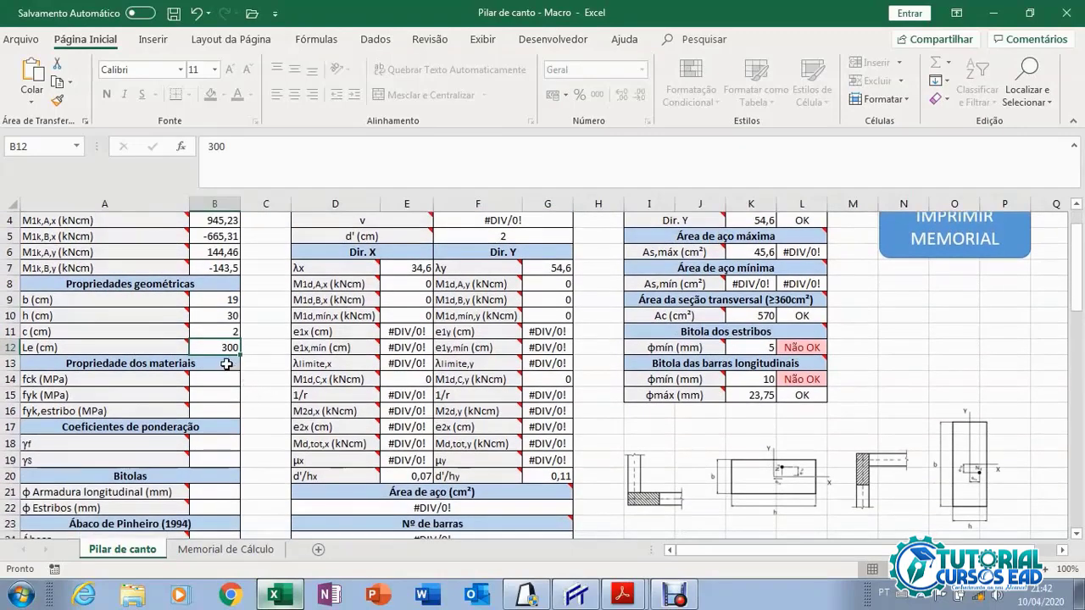
click(225, 379)
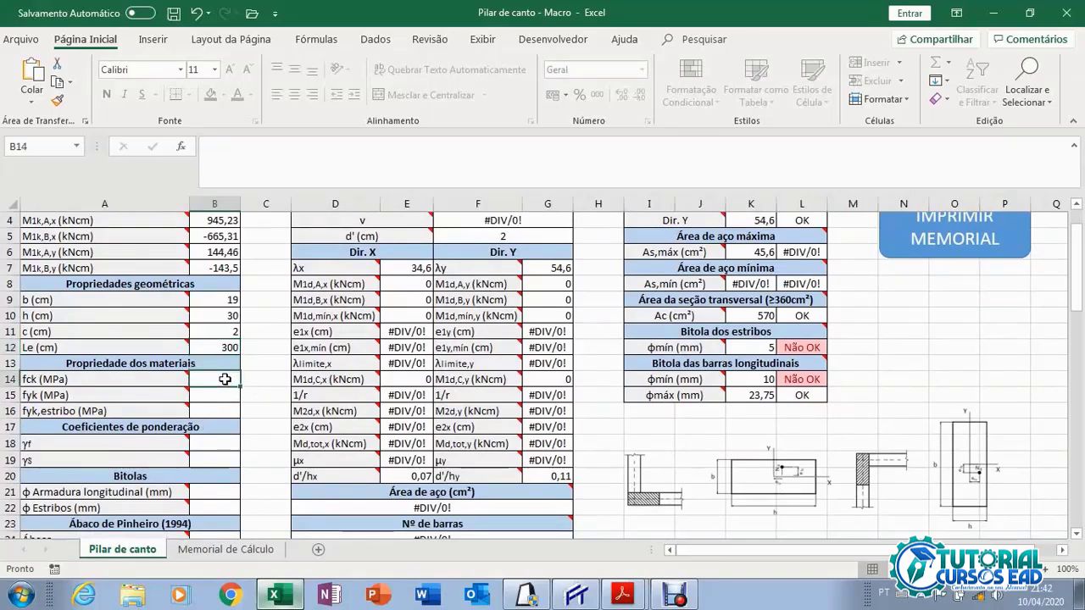
text(25)
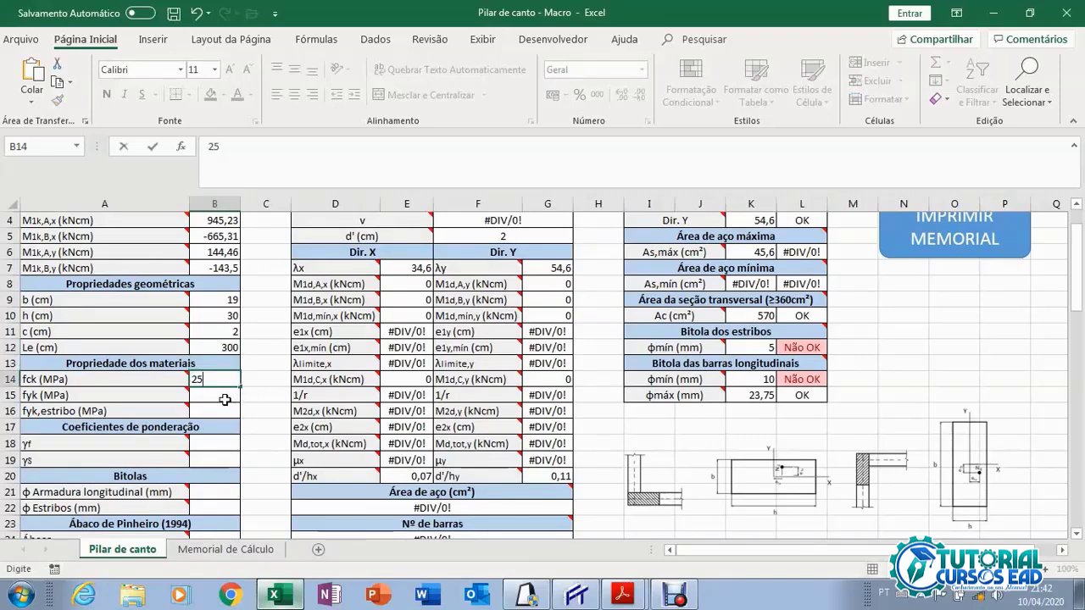
key(Return)
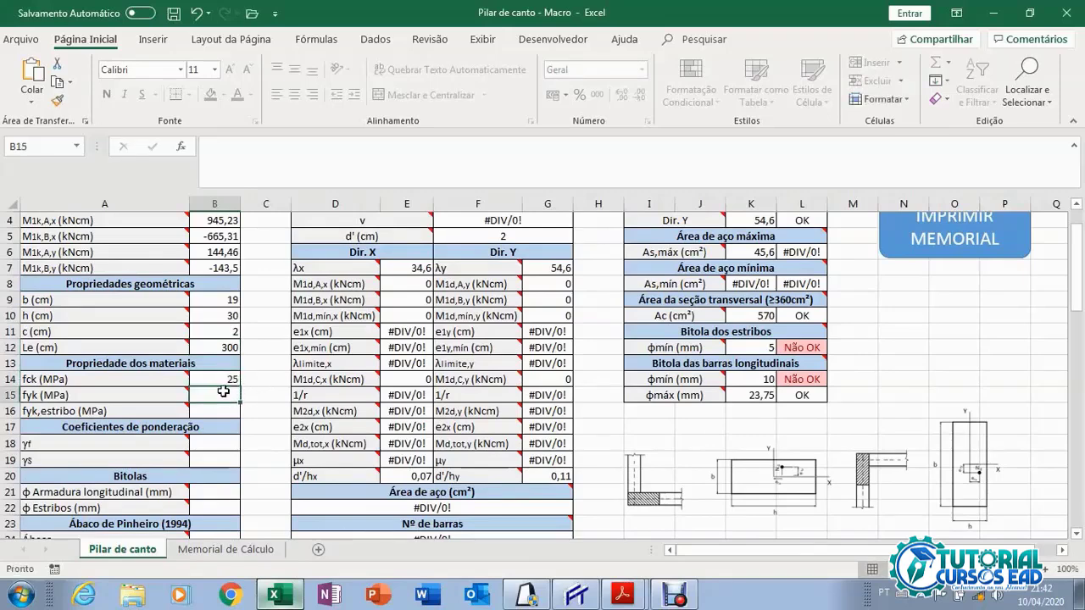
text(50)
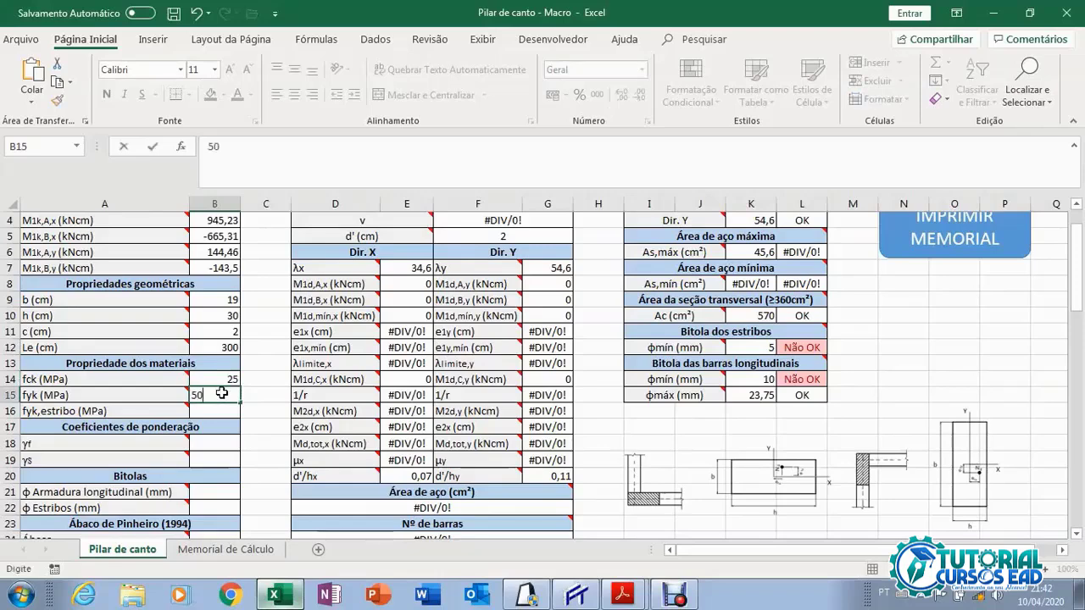
text(0)
key(Return)
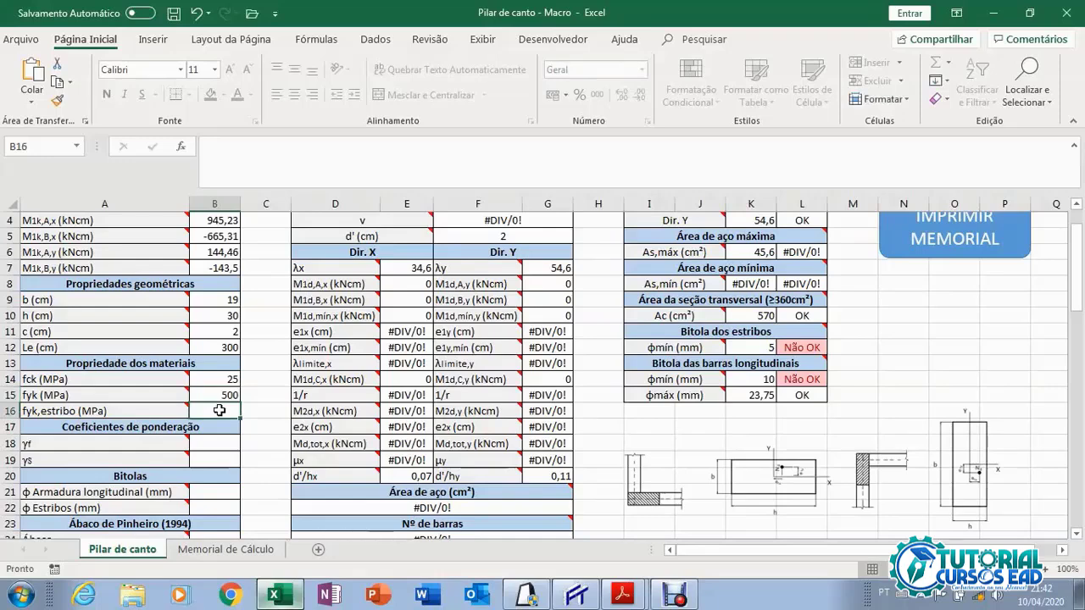
text(5)
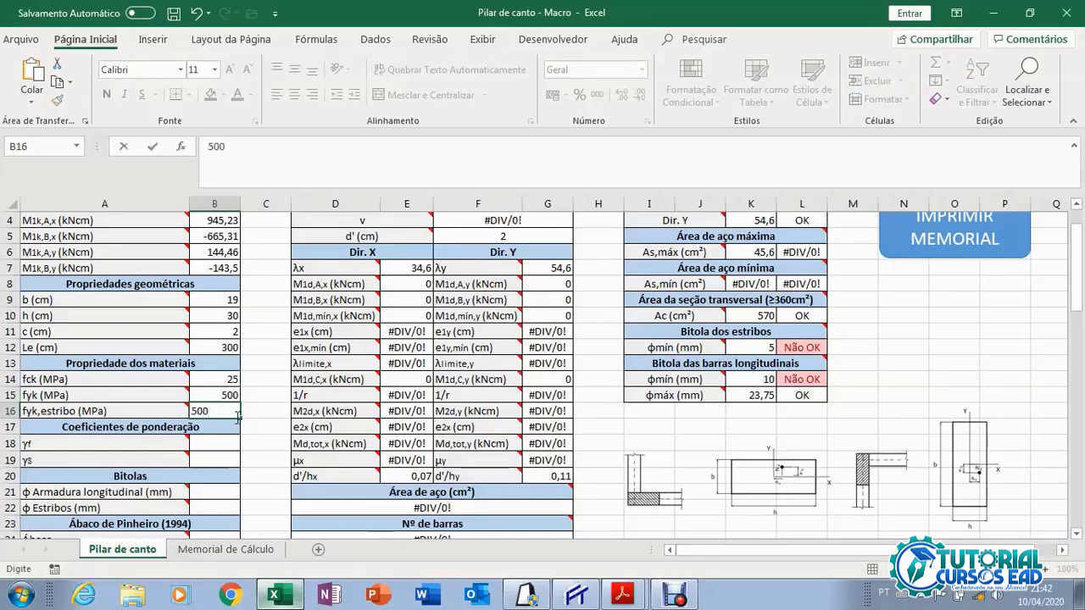
text(00)
key(ctrl+Return)
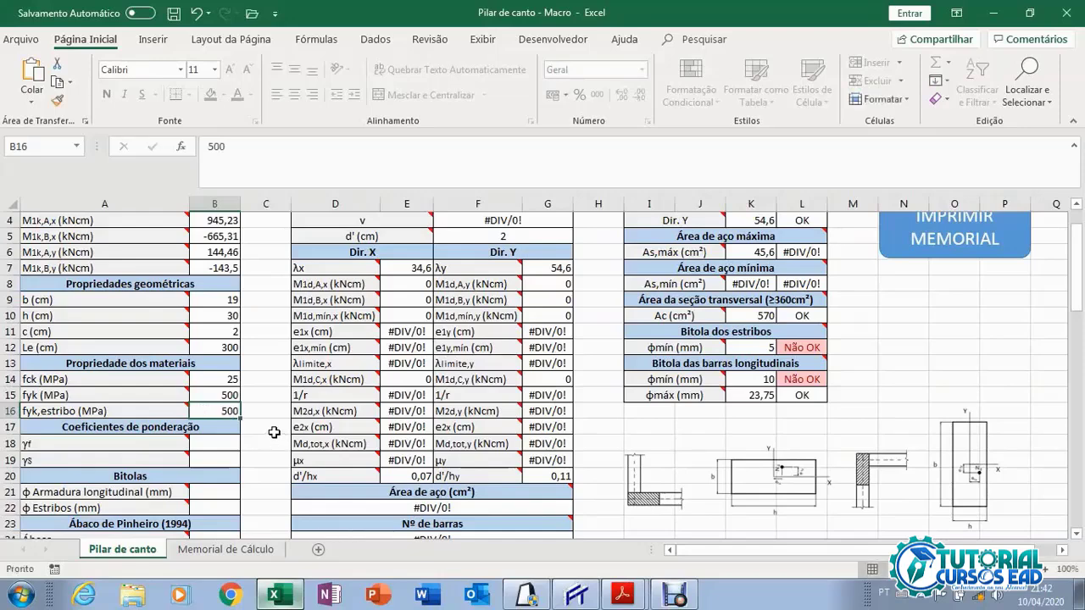
Enter the weighting coefficients: 1,4 for γf in B18 and 1,15 for γs in B19.
click(220, 440)
key(Down)
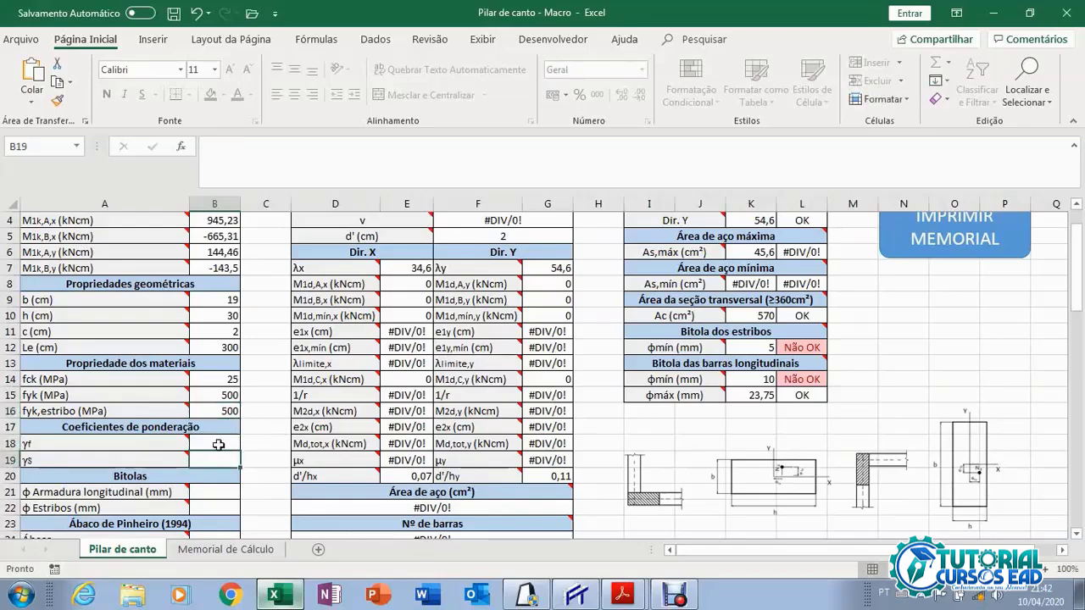
click(218, 442)
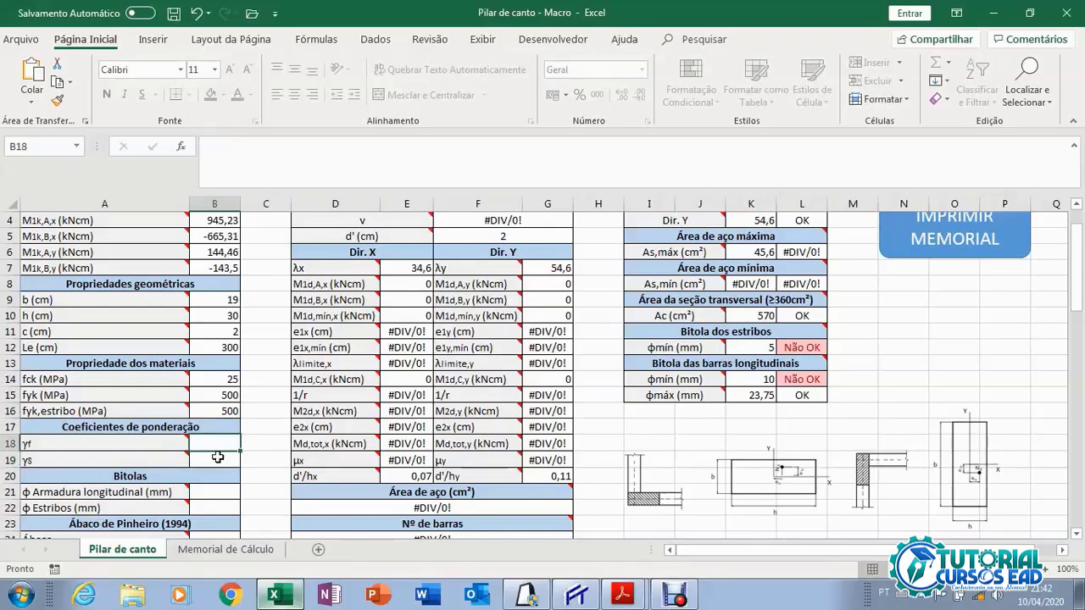
click(218, 458)
click(216, 442)
scroll(215, 443, up, 1)
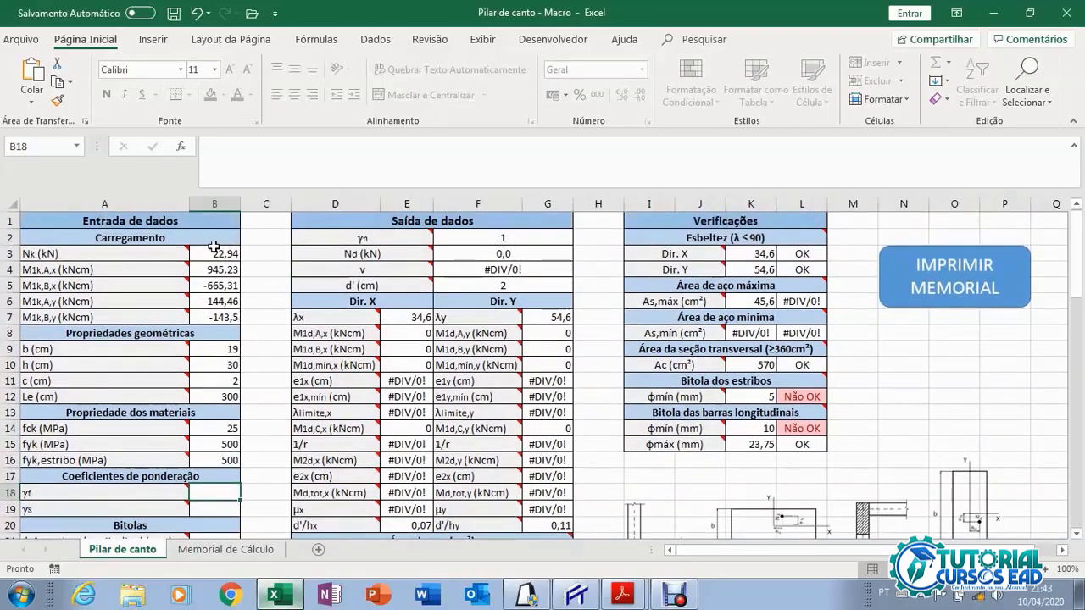
scroll(259, 333, down, 1)
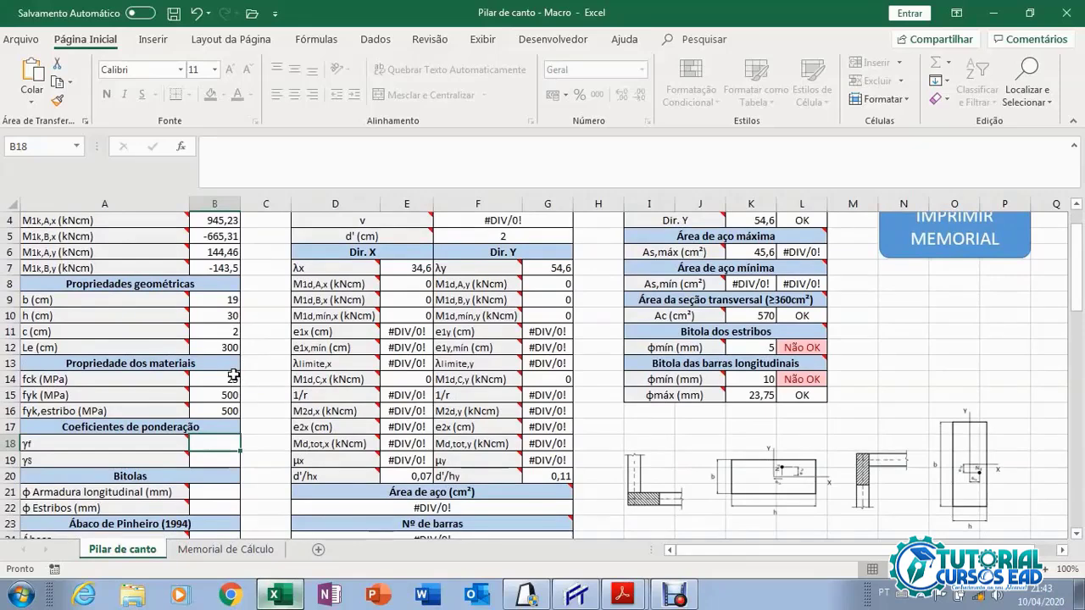
text(1)
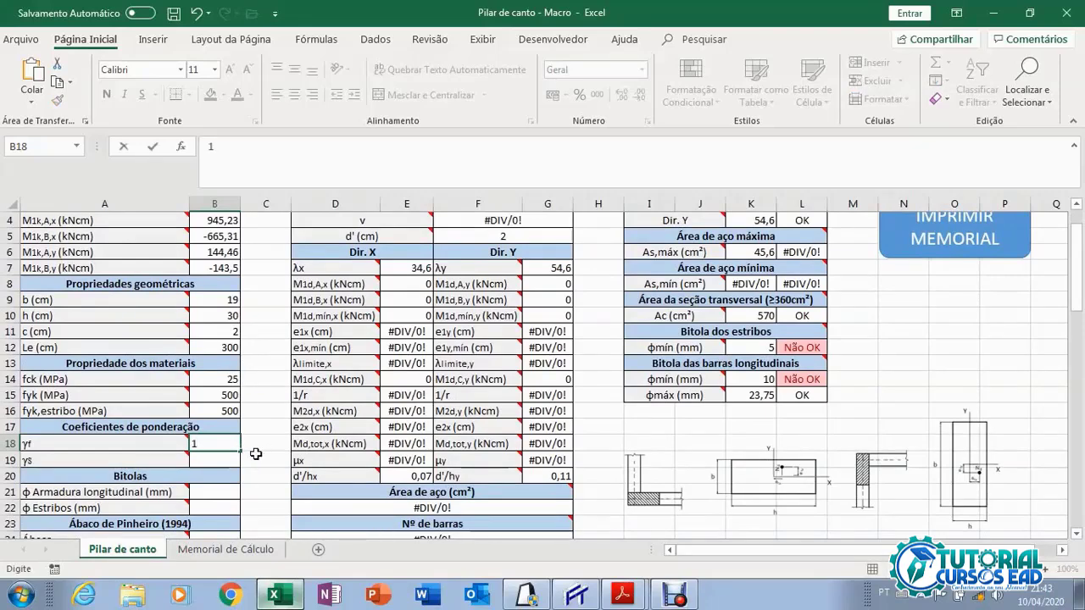
text(,4)
key(Return)
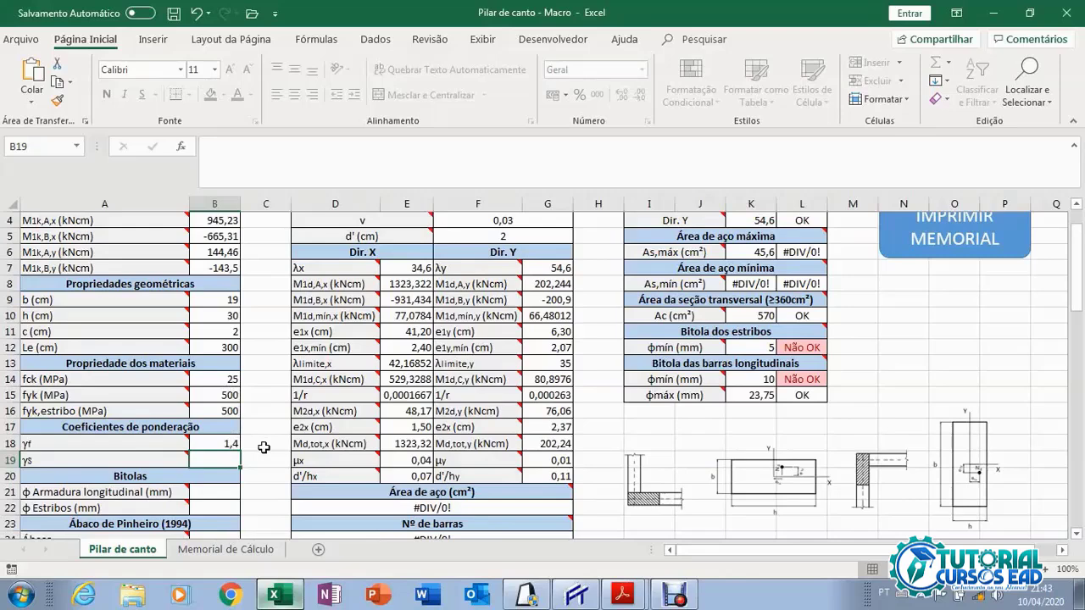
text(1,15)
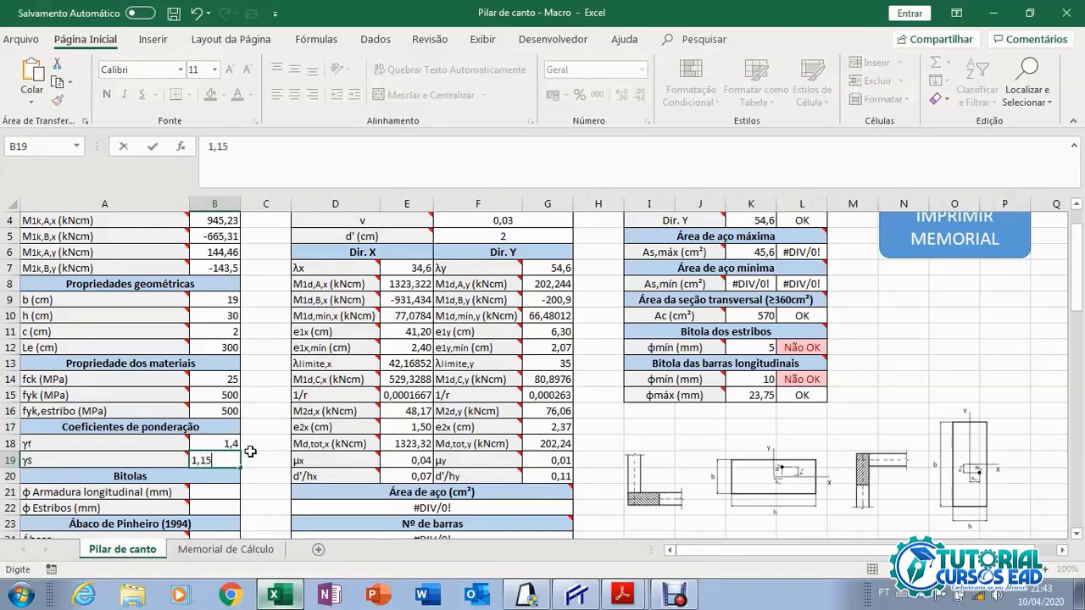
click(205, 446)
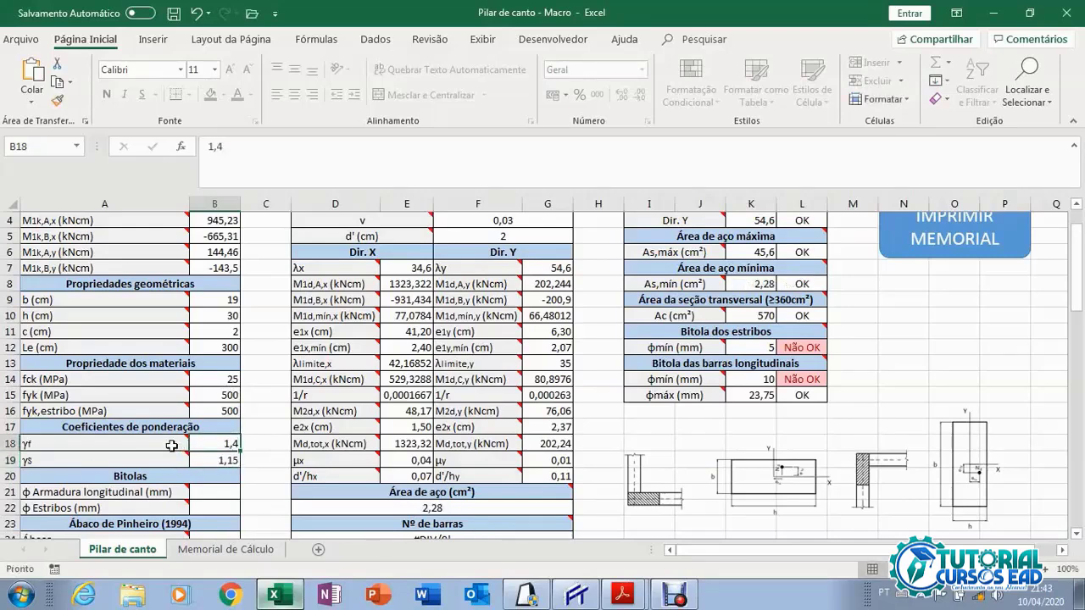
mouse_move(171, 446)
Enter the bar diameters: 10 mm for the longitudinal reinforcement in B21 and 5 mm for the stirrups in B22.
scroll(259, 449, down, 1)
scroll(259, 450, down, 1)
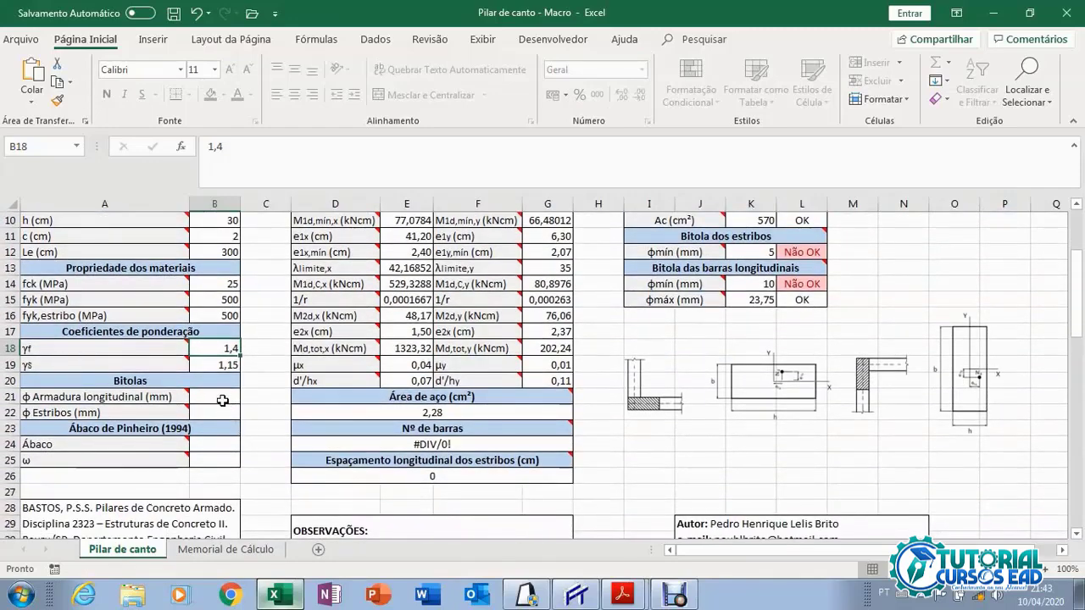
click(220, 399)
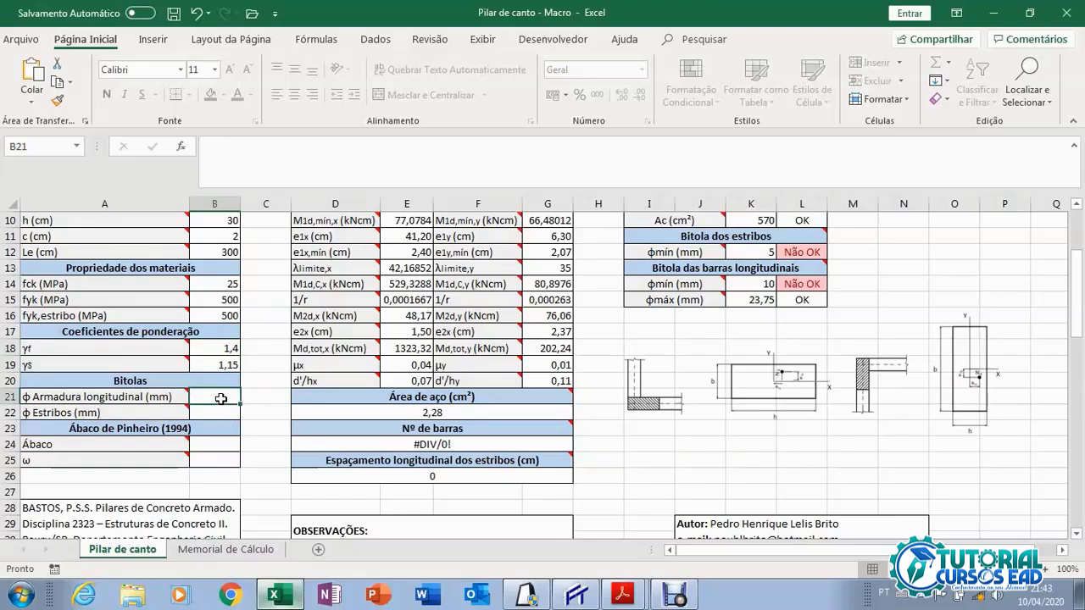
click(214, 413)
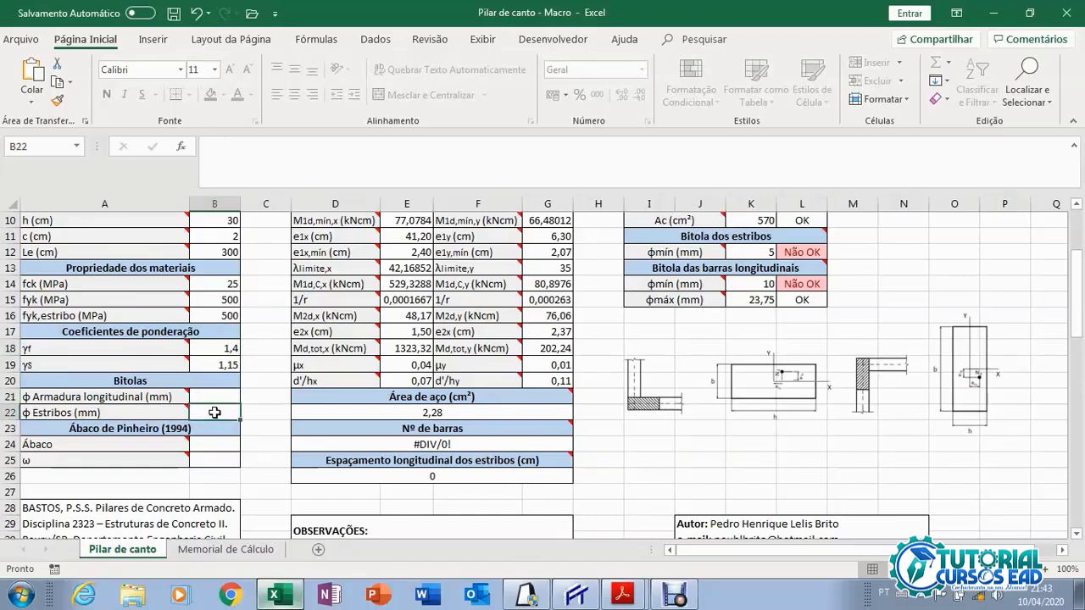
click(212, 399)
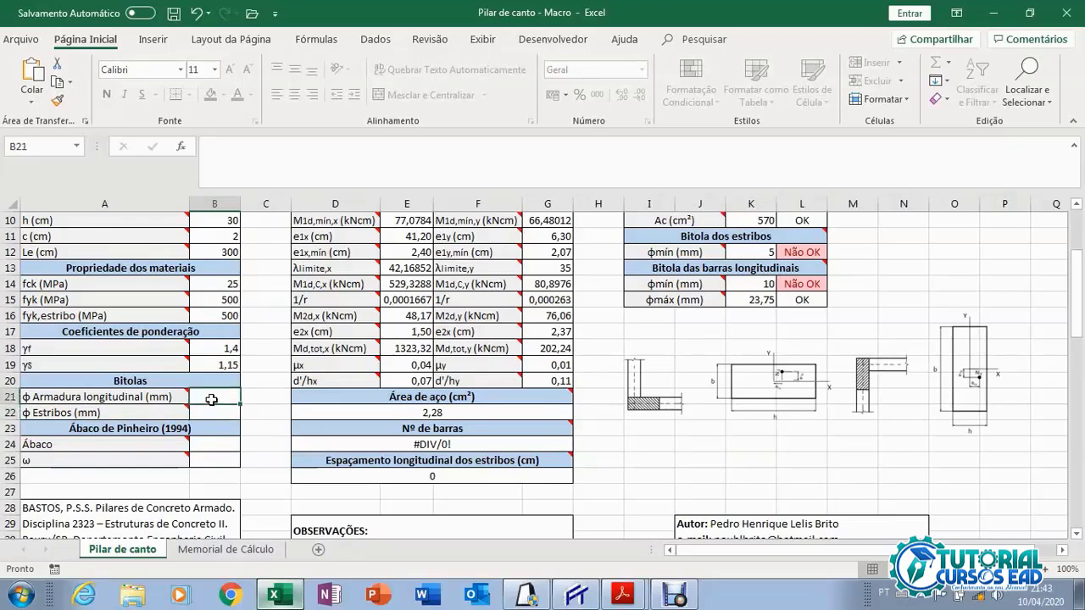
text(10)
click(211, 411)
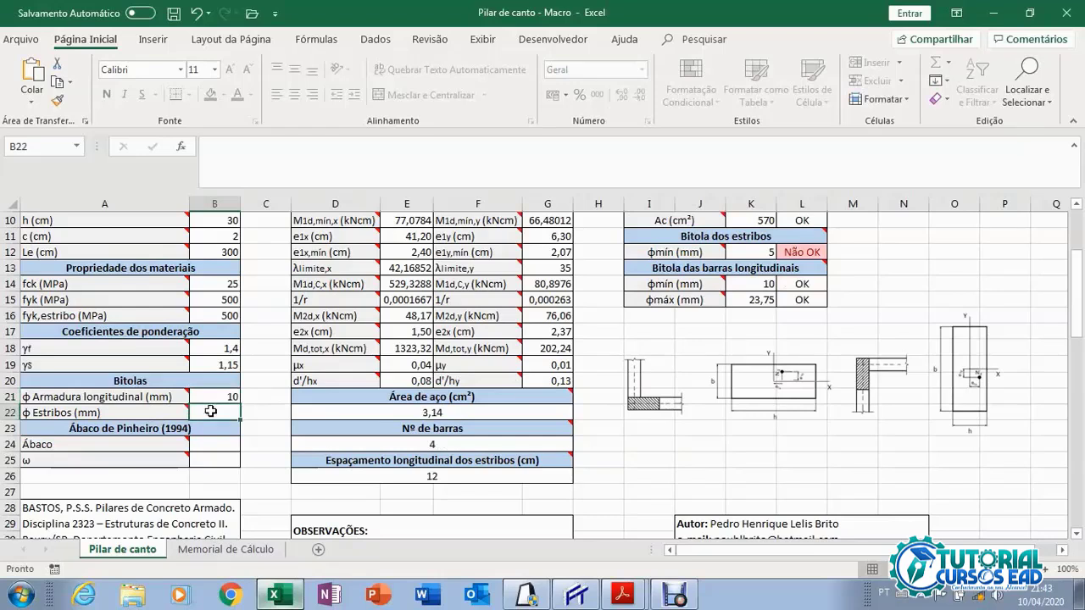
text(5)
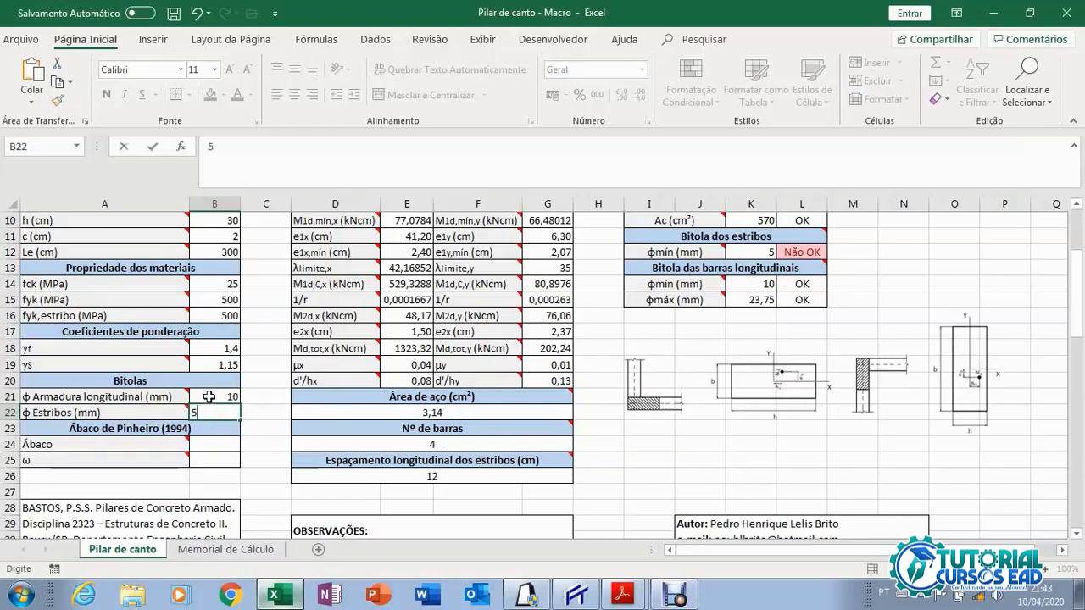
click(212, 400)
click(215, 410)
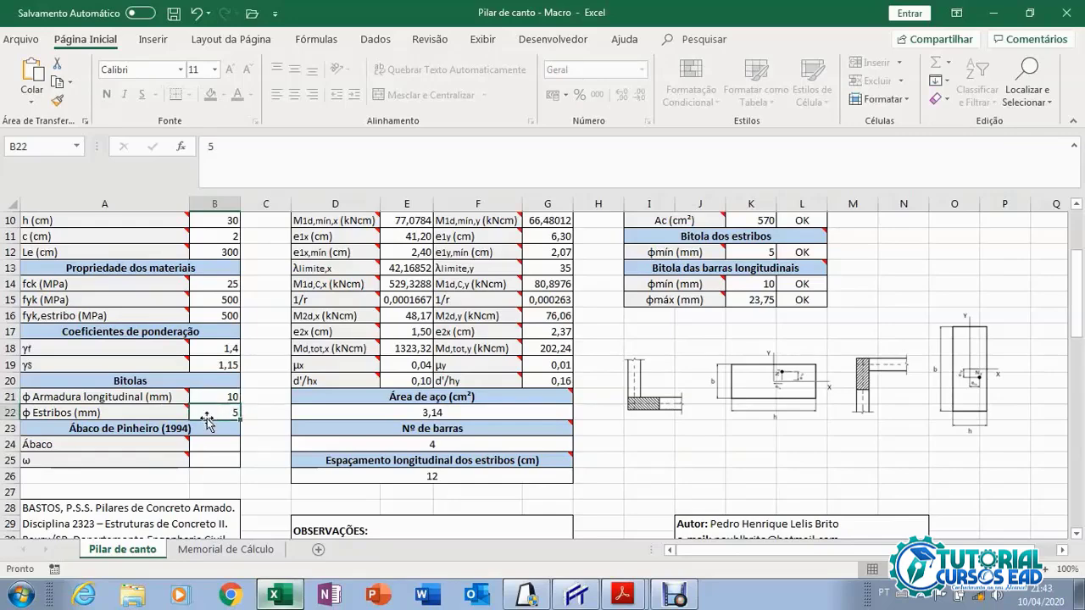
Review the completed input data against the output and verification tables, including the unfilled Ábaco de Pinheiro fields.
scroll(213, 409, up, 3)
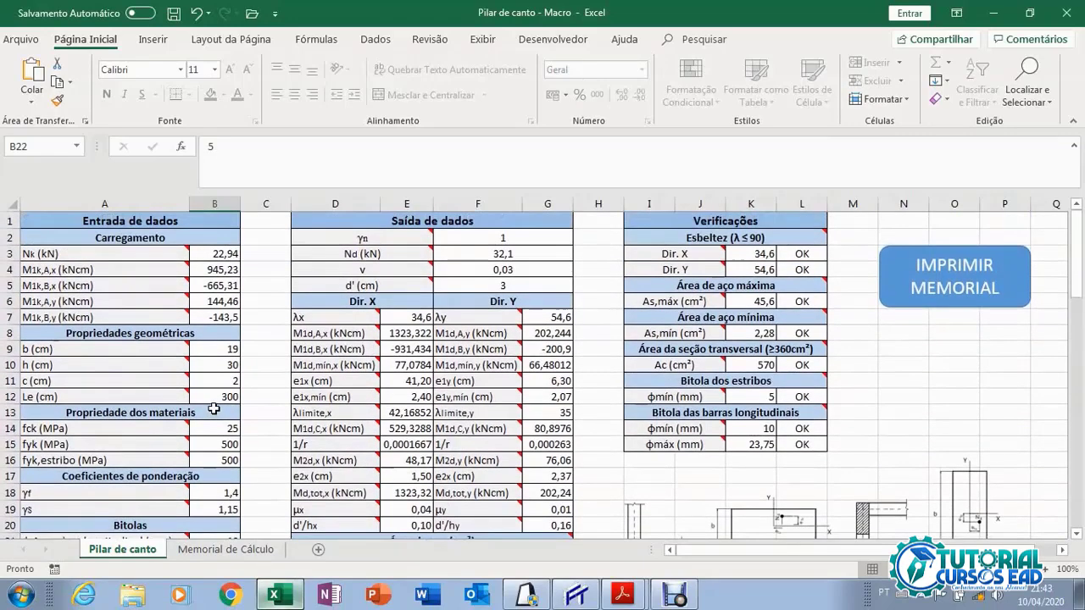
scroll(214, 397, down, 2)
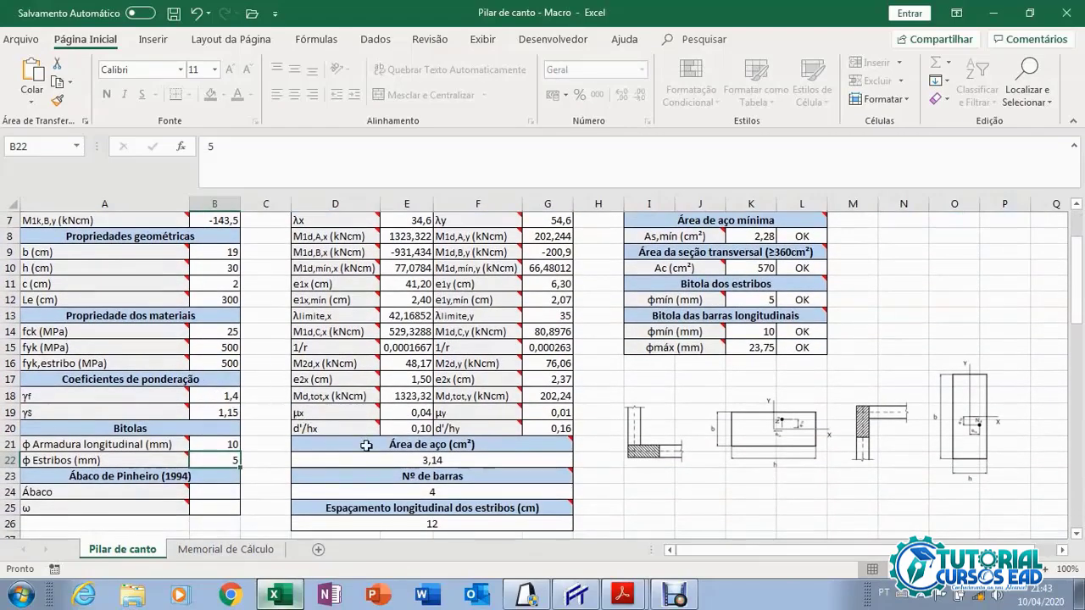
scroll(542, 415, up, 2)
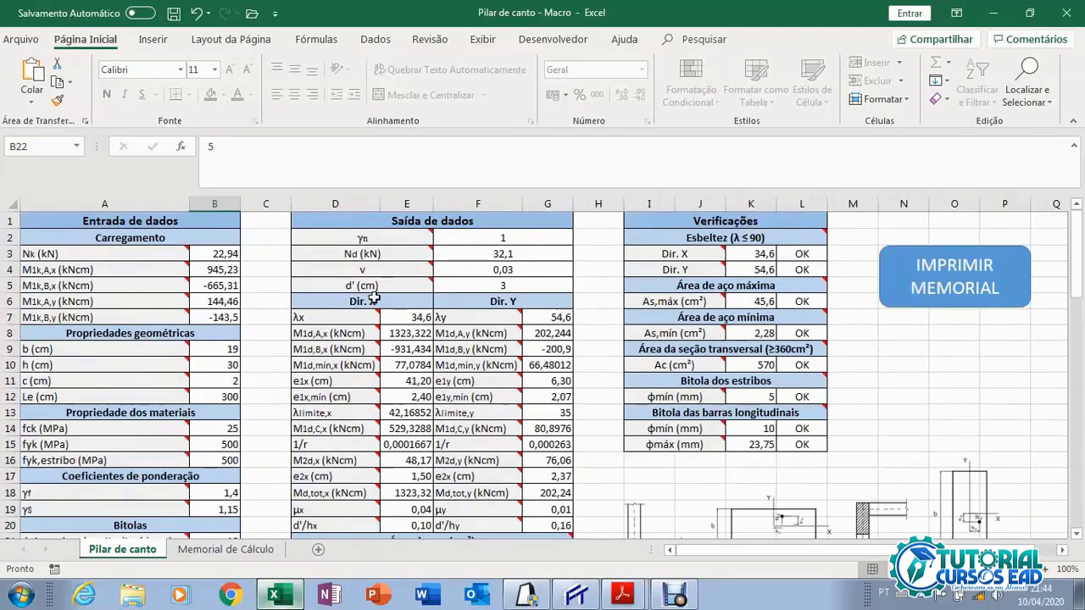
scroll(356, 331, down, 3)
scroll(284, 390, down, 1)
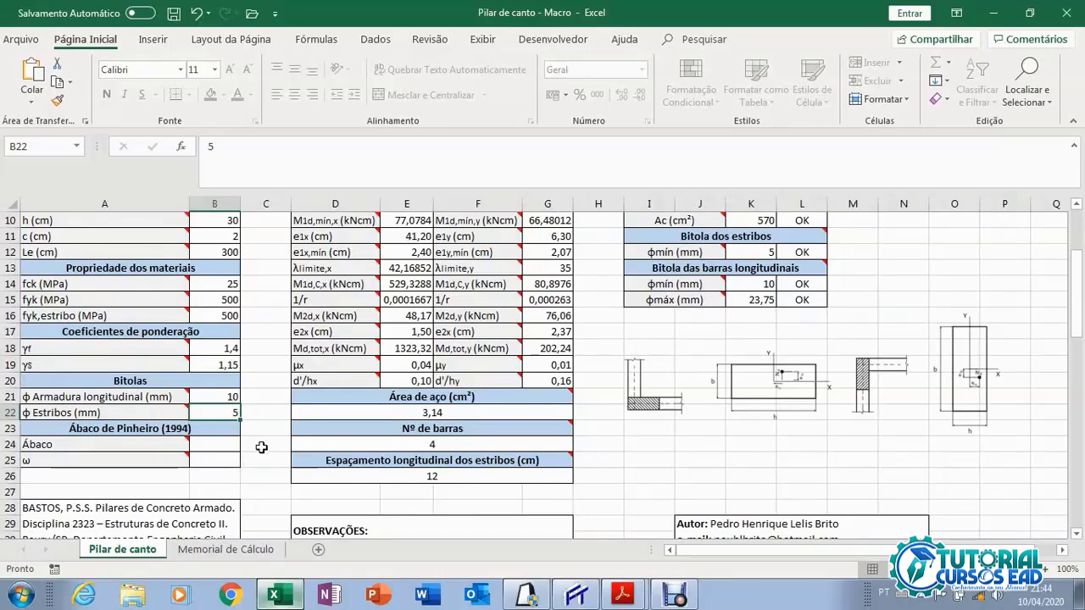
scroll(280, 447, up, 1)
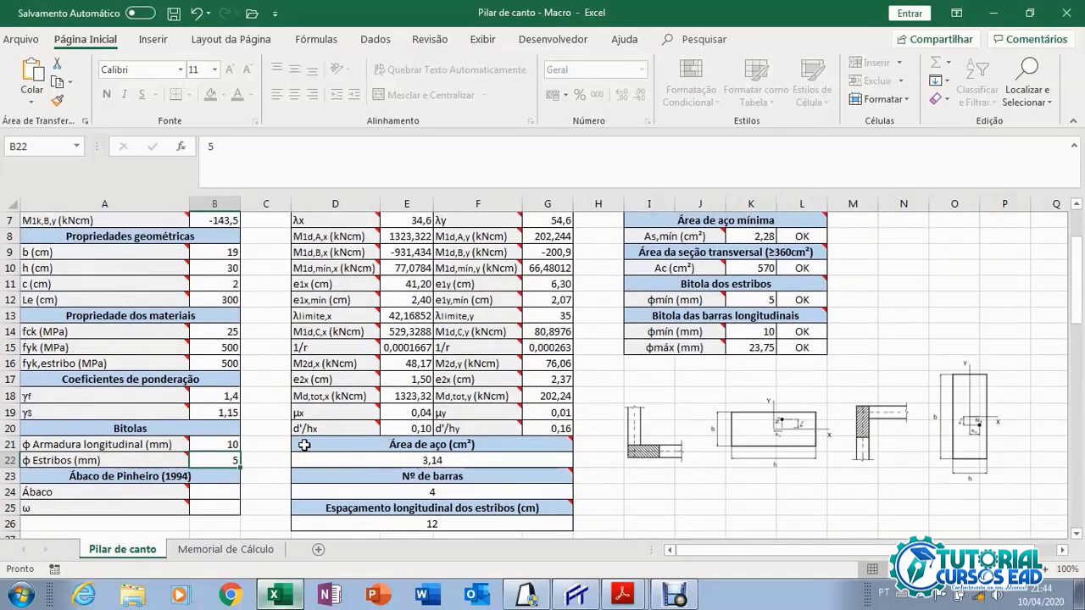
mouse_move(369, 450)
scroll(373, 450, up, 2)
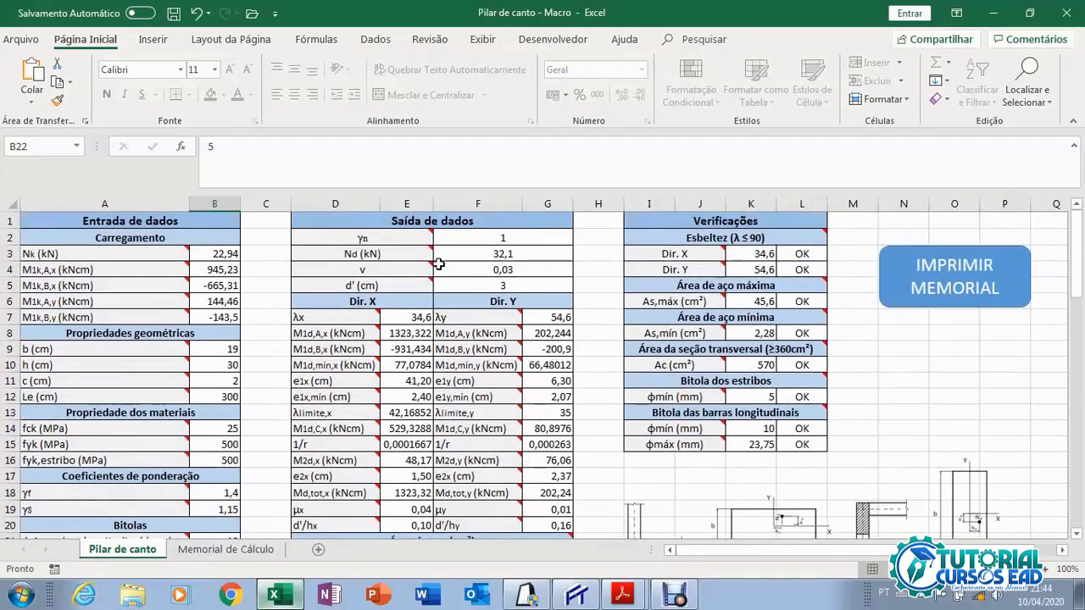
scroll(263, 449, down, 3)
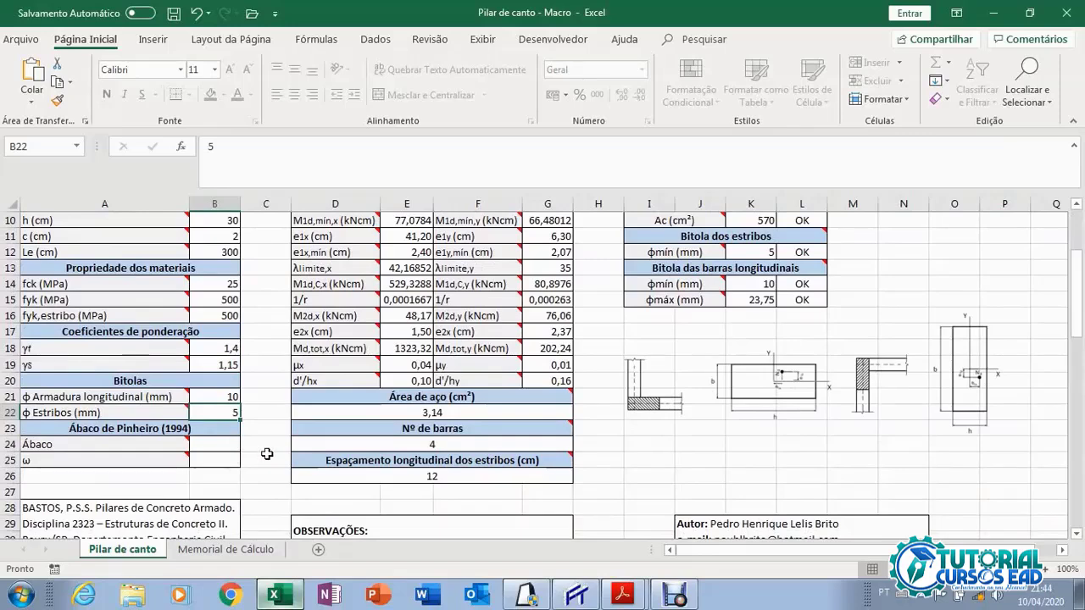
scroll(265, 454, up, 3)
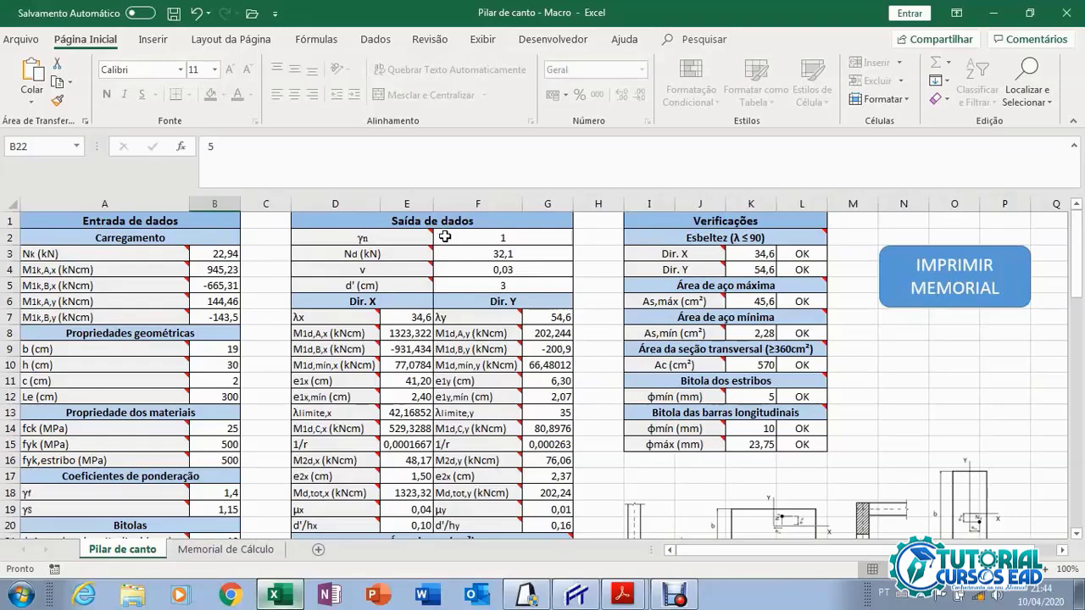
Examine the general output values Nd, v and d', and read the cell note explaining d'.
mouse_move(420, 254)
scroll(240, 392, down, 1)
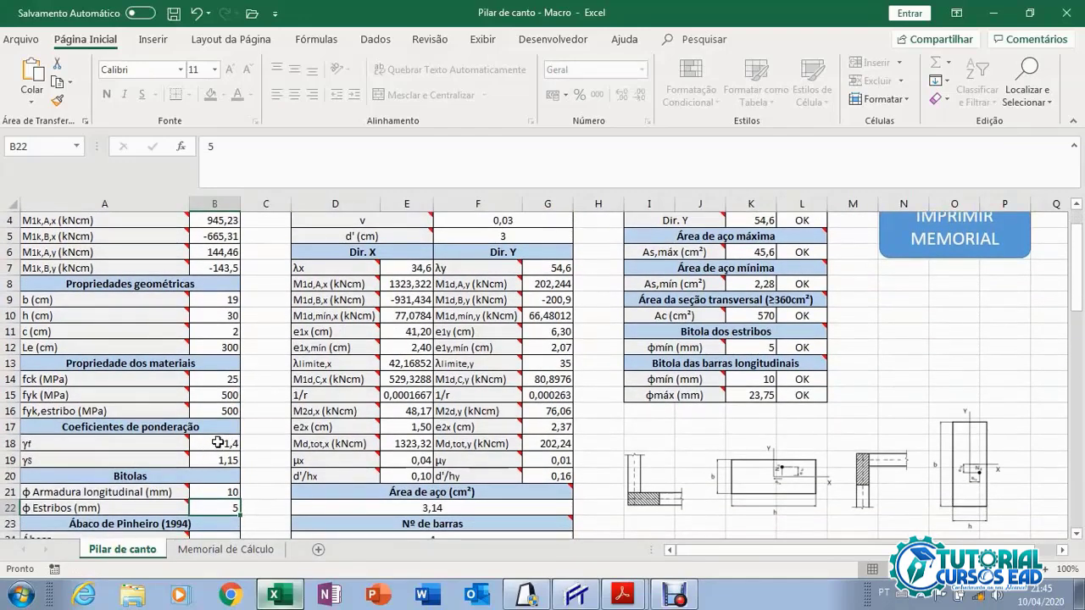
scroll(339, 389, up, 1)
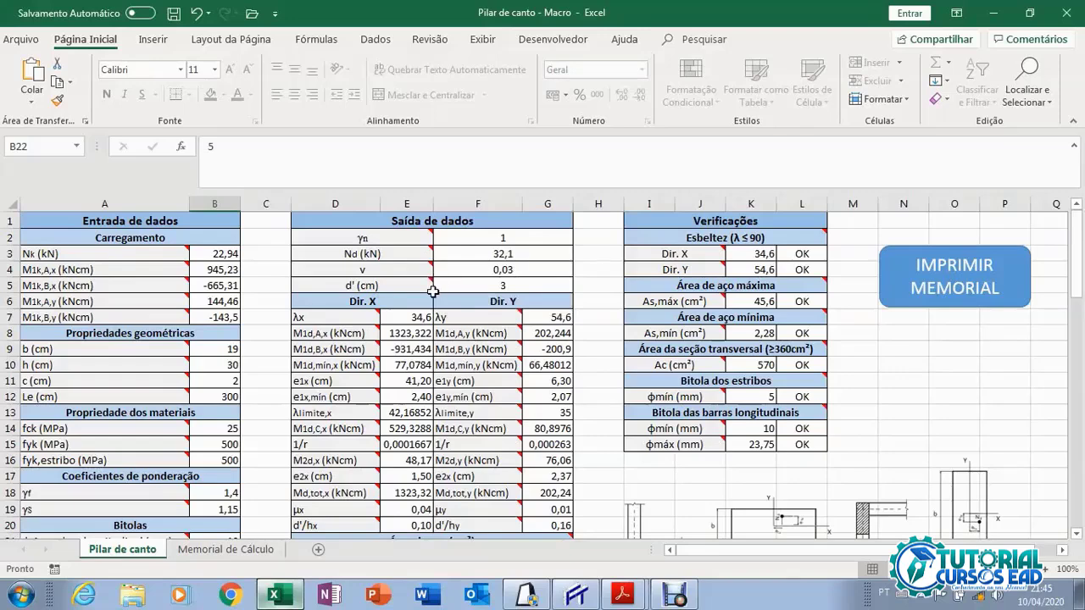
mouse_move(414, 288)
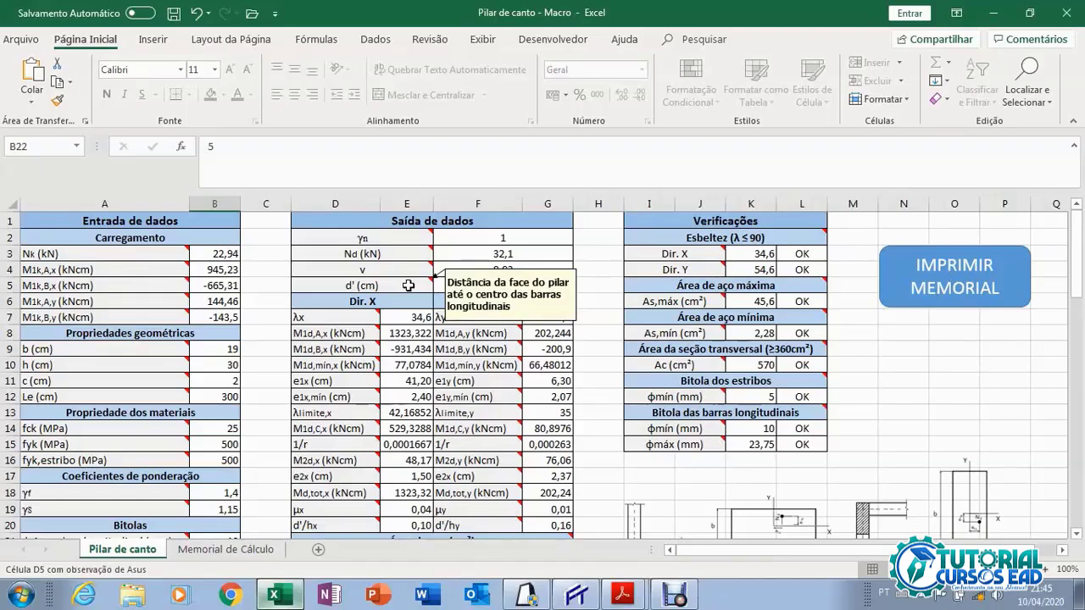
scroll(409, 285, down, 2)
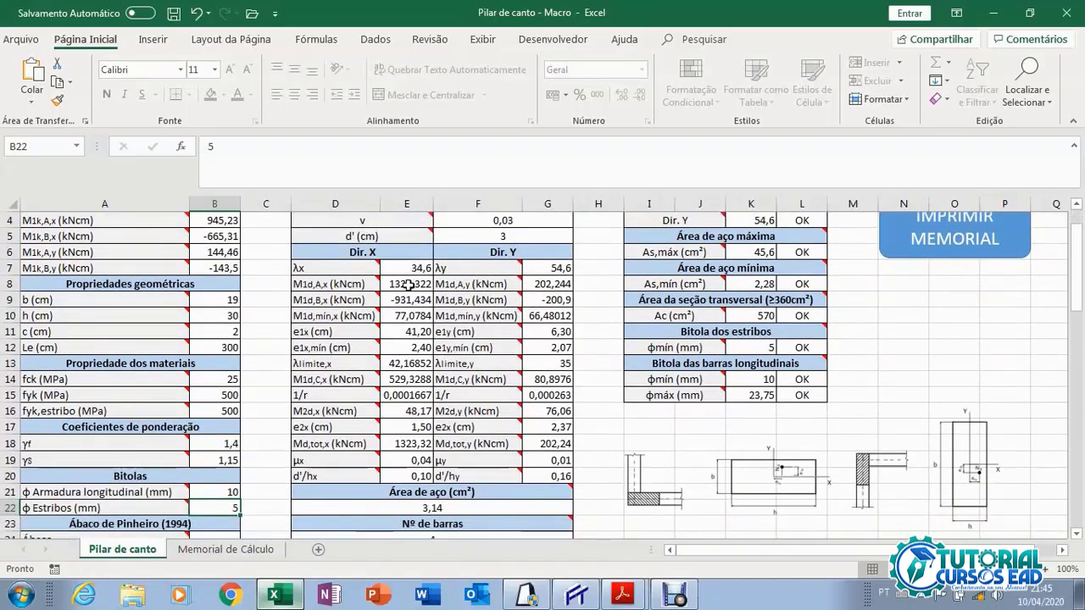
scroll(409, 286, up, 1)
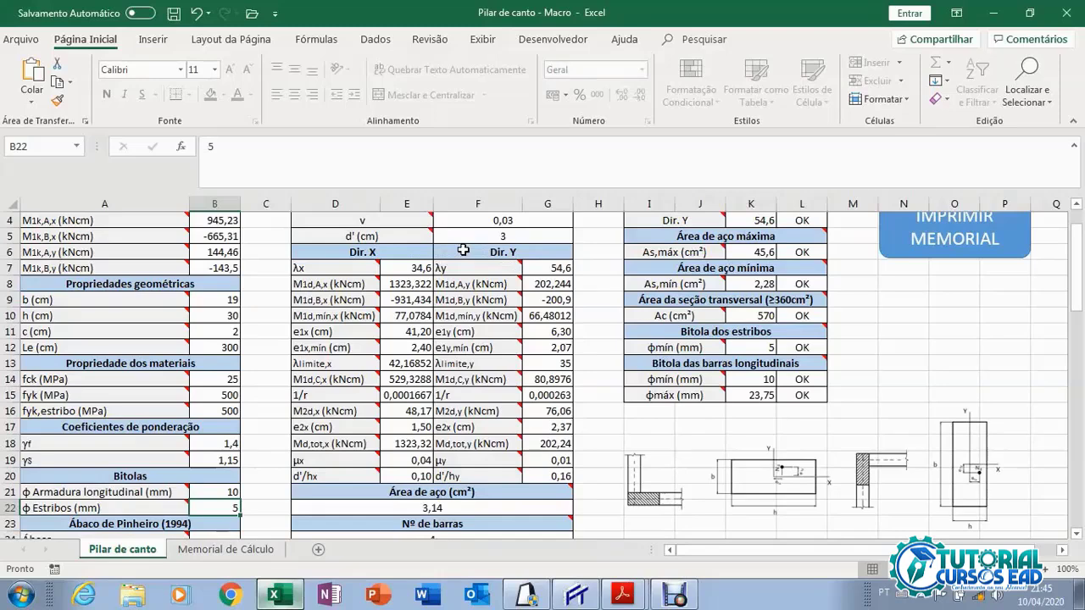
Examine the Dir. X and Dir. Y results from slenderness through eccentricities and limit slenderness, and read the note on μx.
mouse_move(362, 267)
mouse_move(362, 345)
scroll(402, 318, up, 1)
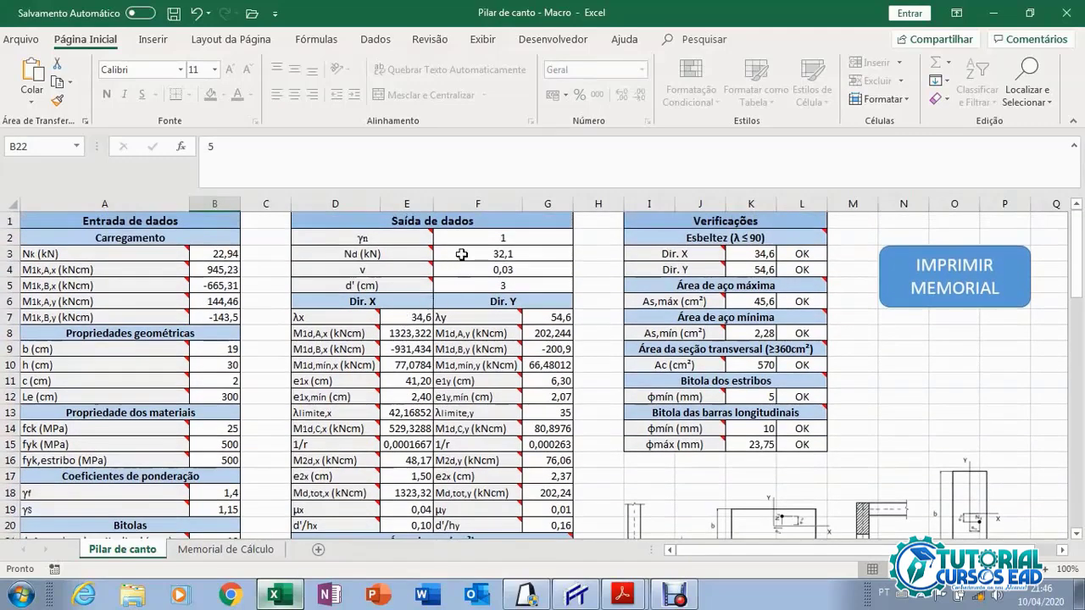
scroll(393, 366, down, 1)
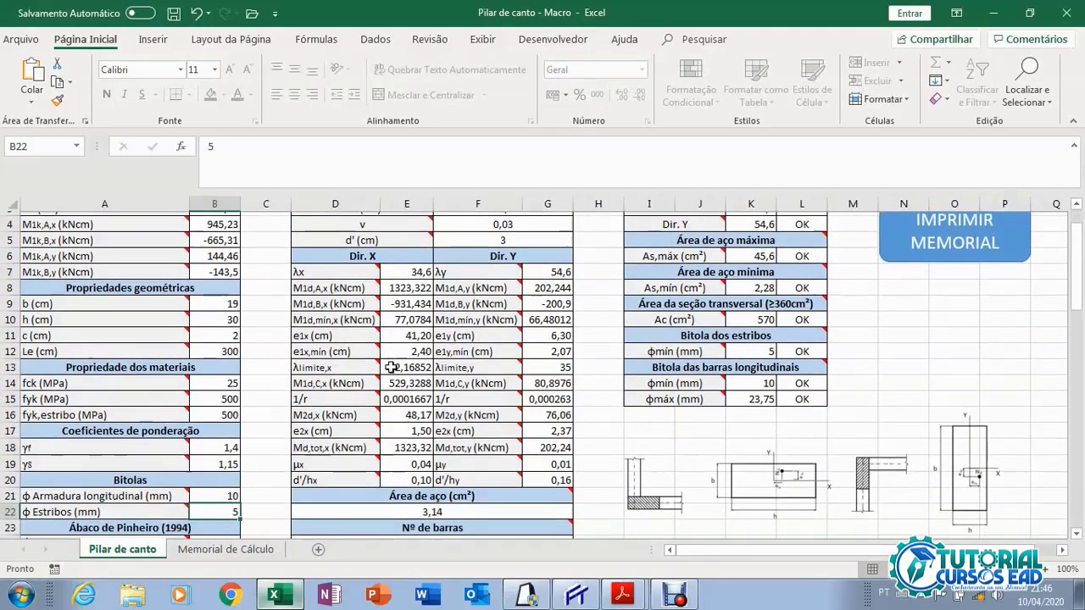
mouse_move(370, 364)
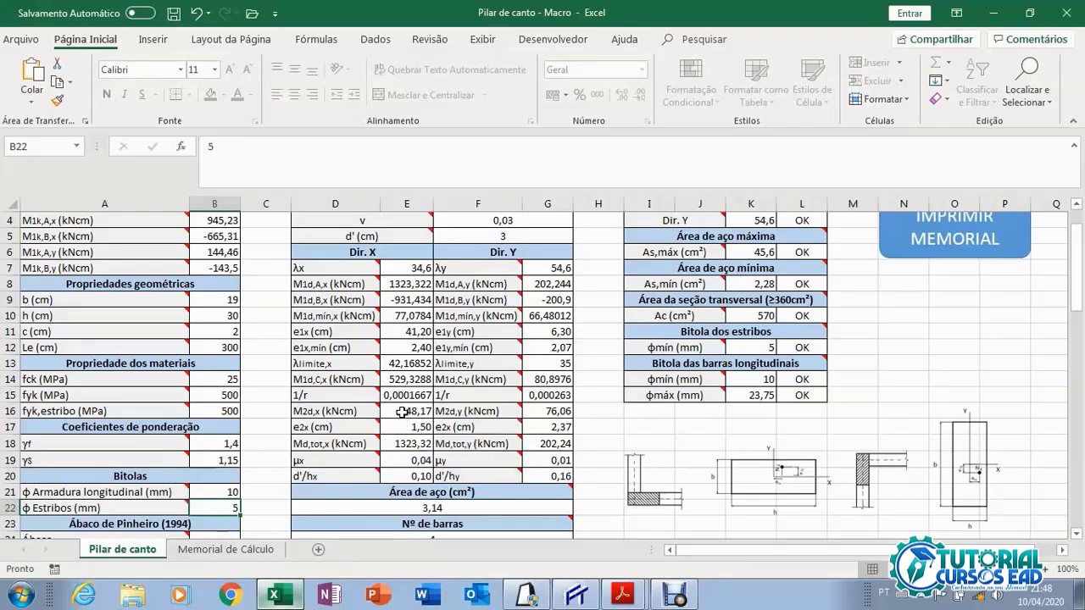
scroll(402, 411, up, 1)
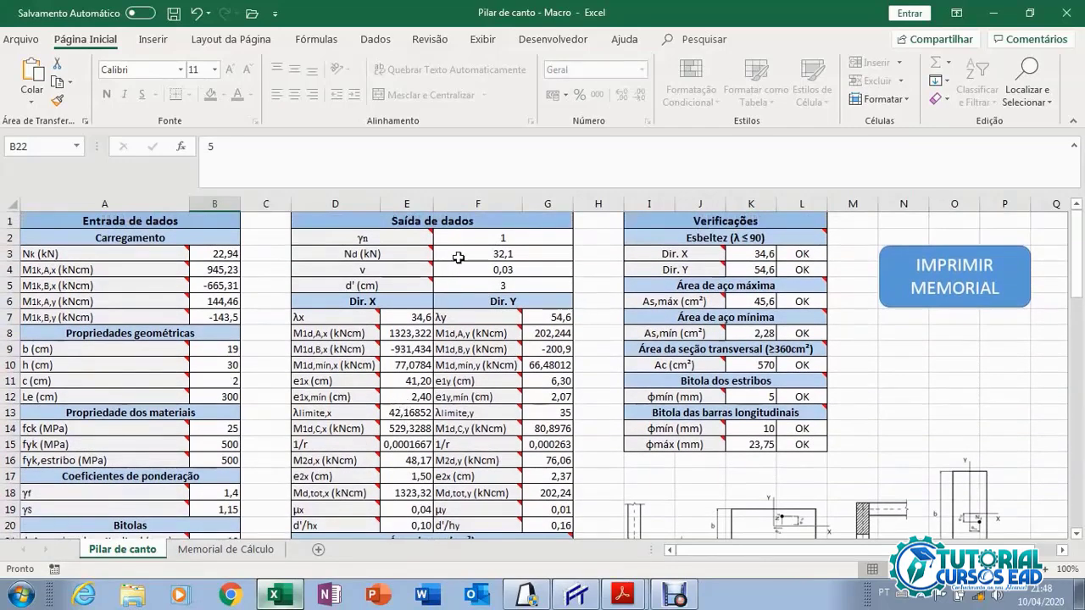
scroll(376, 407, down, 1)
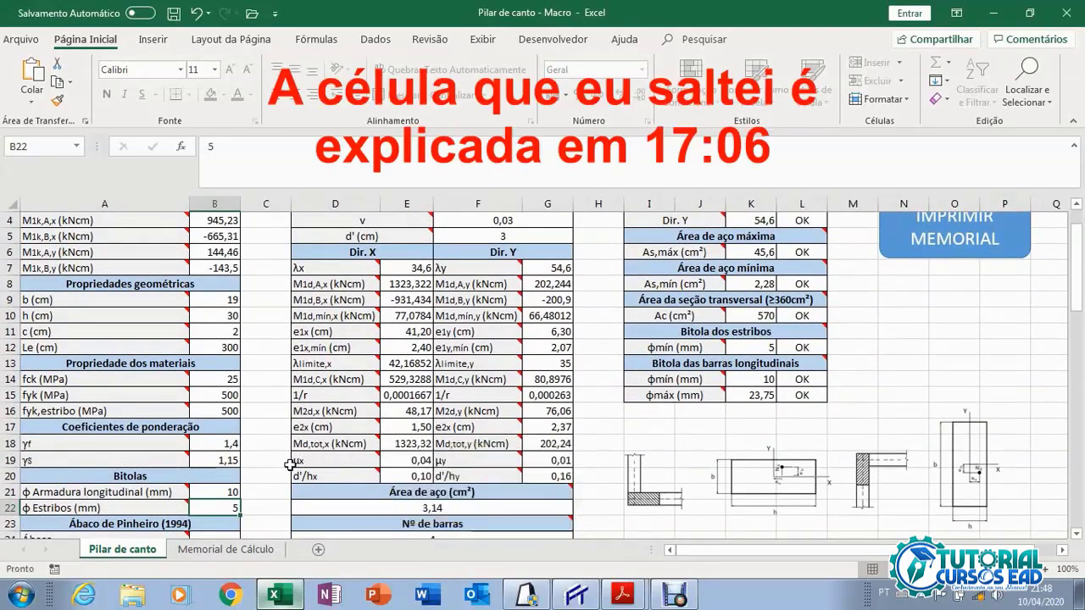
mouse_move(293, 459)
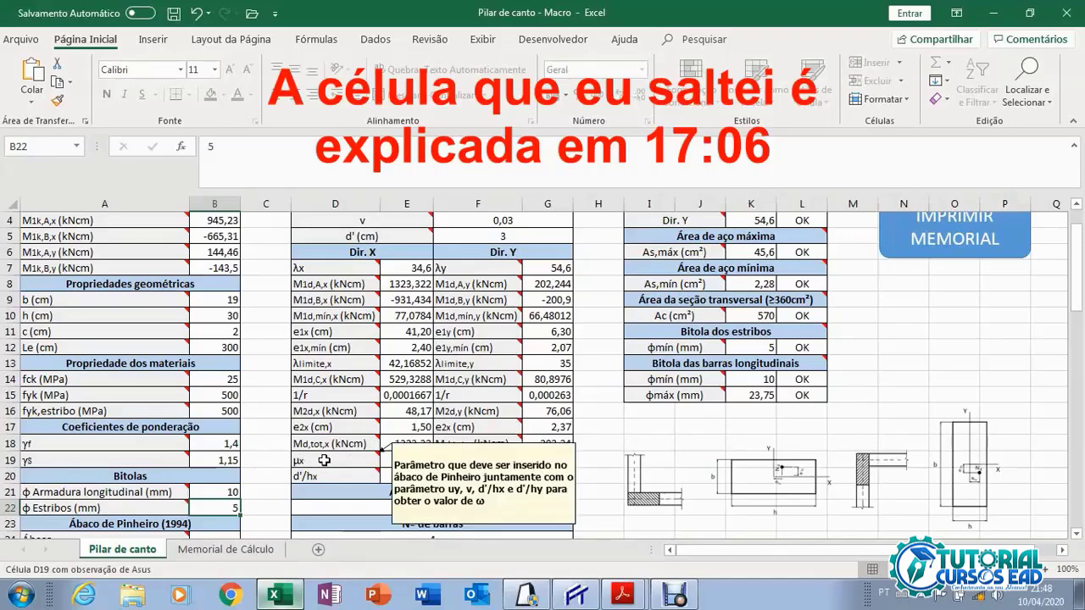
scroll(373, 441, down, 1)
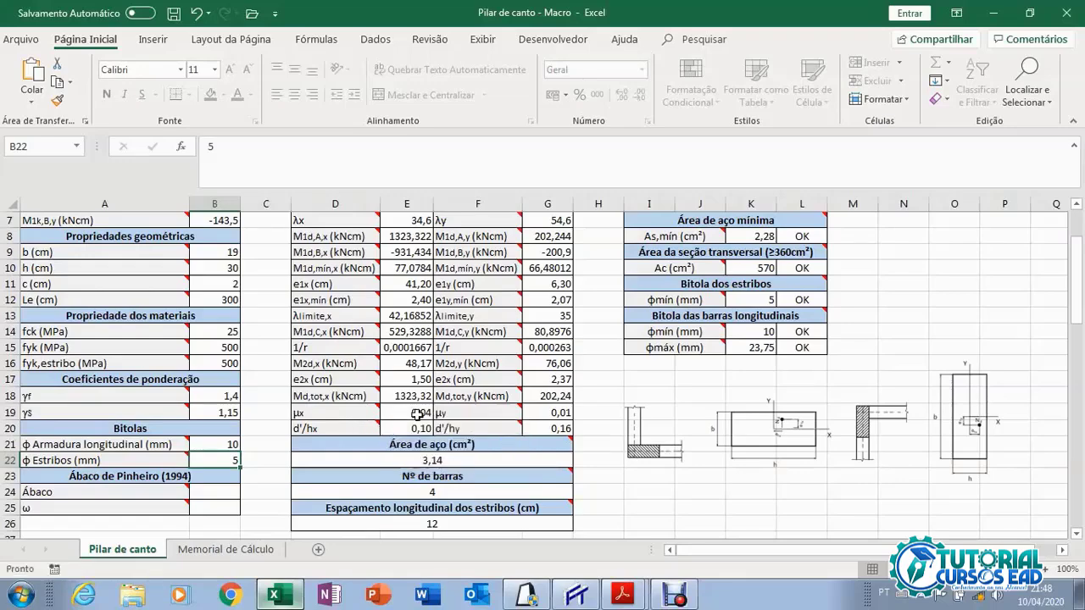
Examine the μ and d'/h ratios, steel area, number of bars and stirrup spacing in the output table alongside the input data.
scroll(414, 414, down, 2)
scroll(414, 414, up, 4)
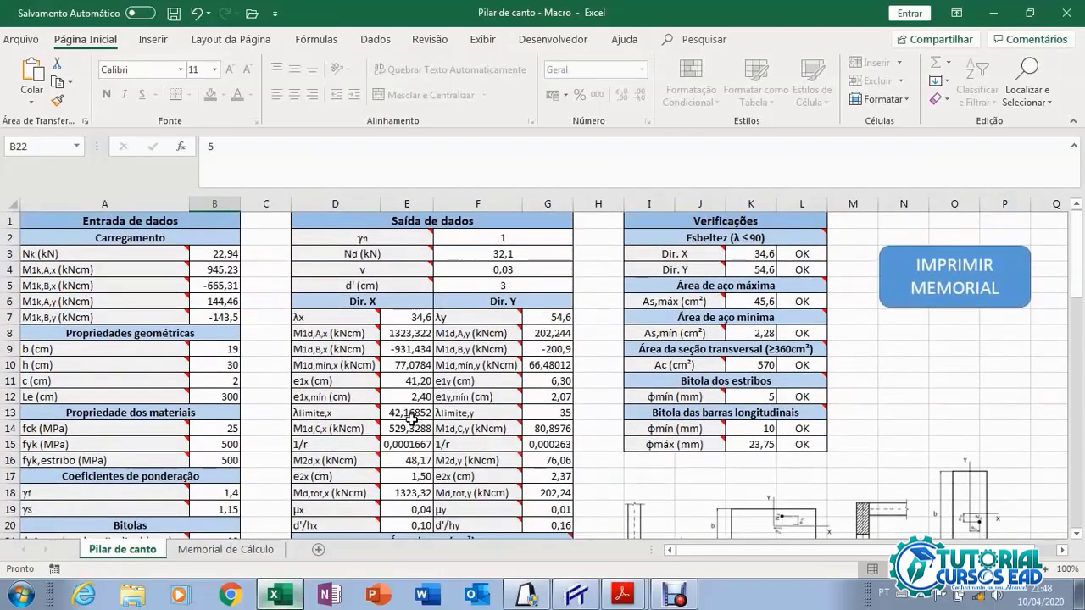
scroll(356, 428, down, 2)
scroll(406, 402, down, 1)
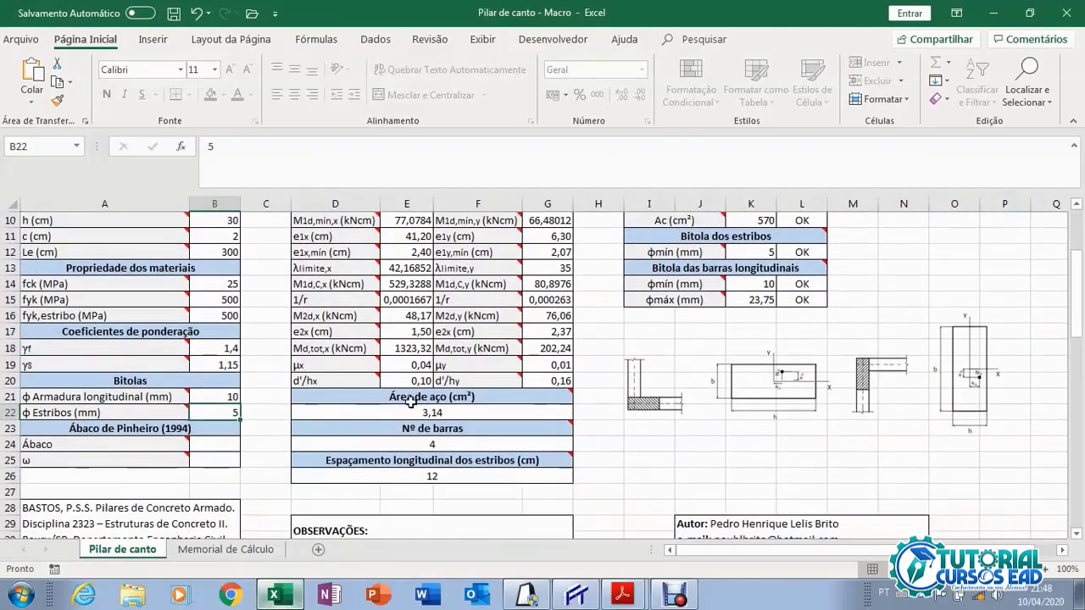
scroll(405, 400, up, 2)
scroll(375, 412, down, 1)
scroll(375, 412, down, 1)
scroll(291, 376, up, 3)
scroll(212, 375, down, 3)
scroll(260, 431, up, 1)
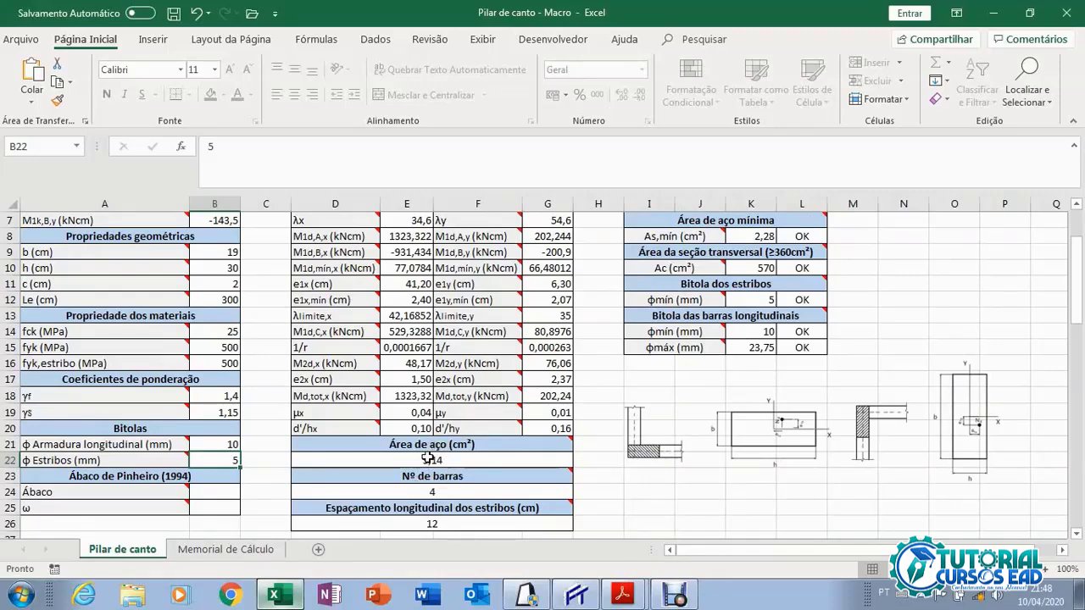
scroll(421, 487, down, 1)
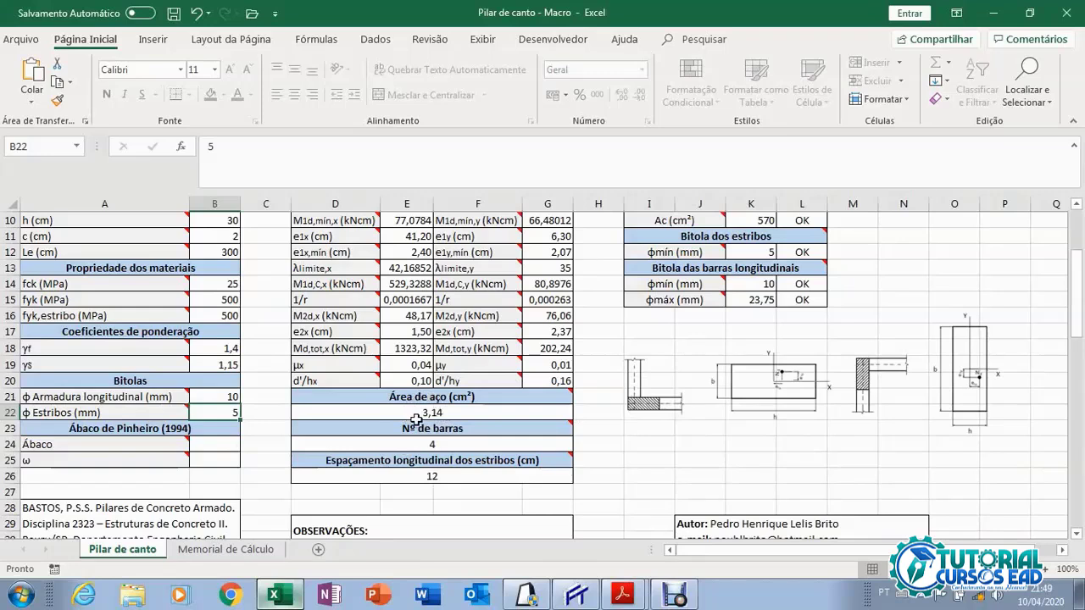
Set ω in B25 to 0 under Ábaco de Pinheiro (1994) and select the empty Ábaco cell B24.
click(222, 459)
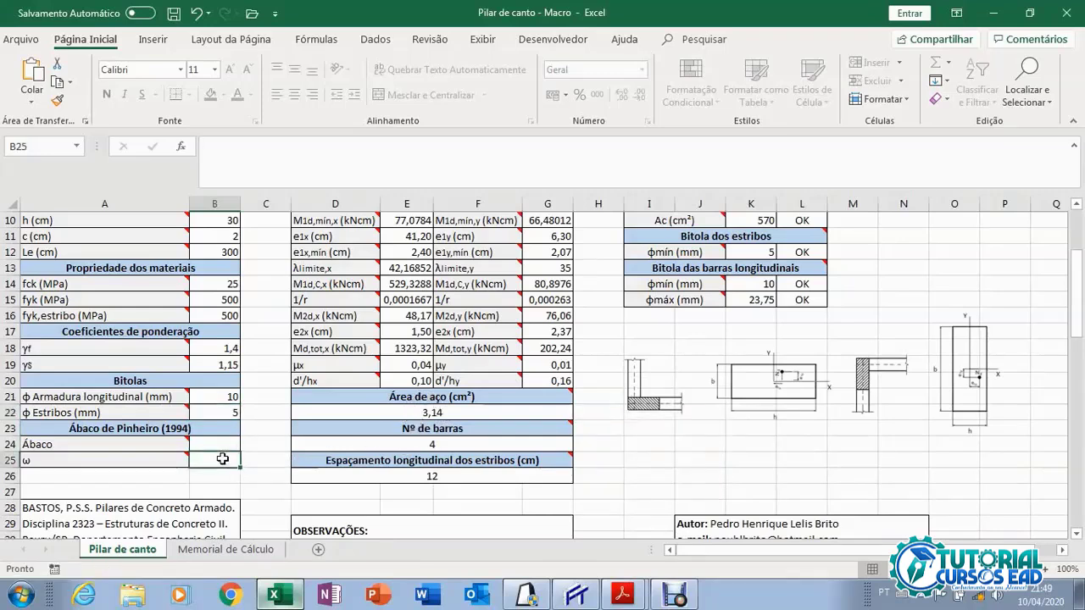
text(0)
key(Up)
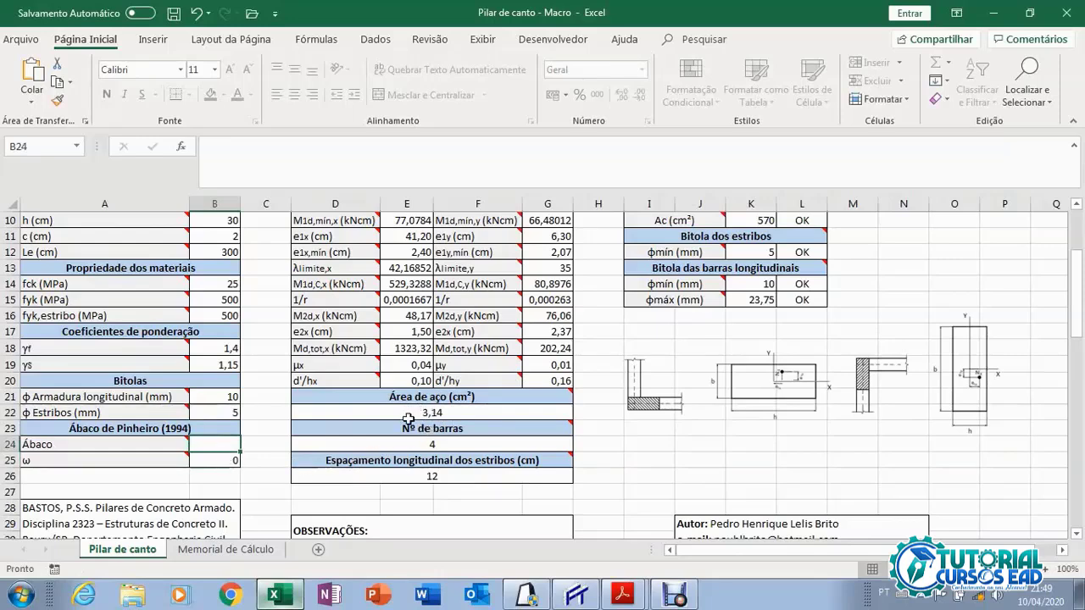
Review the steel results, verifications and input data, and read the cell notes on Md,tot,x and d'/hx used for choosing the abacus.
mouse_move(444, 422)
scroll(452, 412, up, 2)
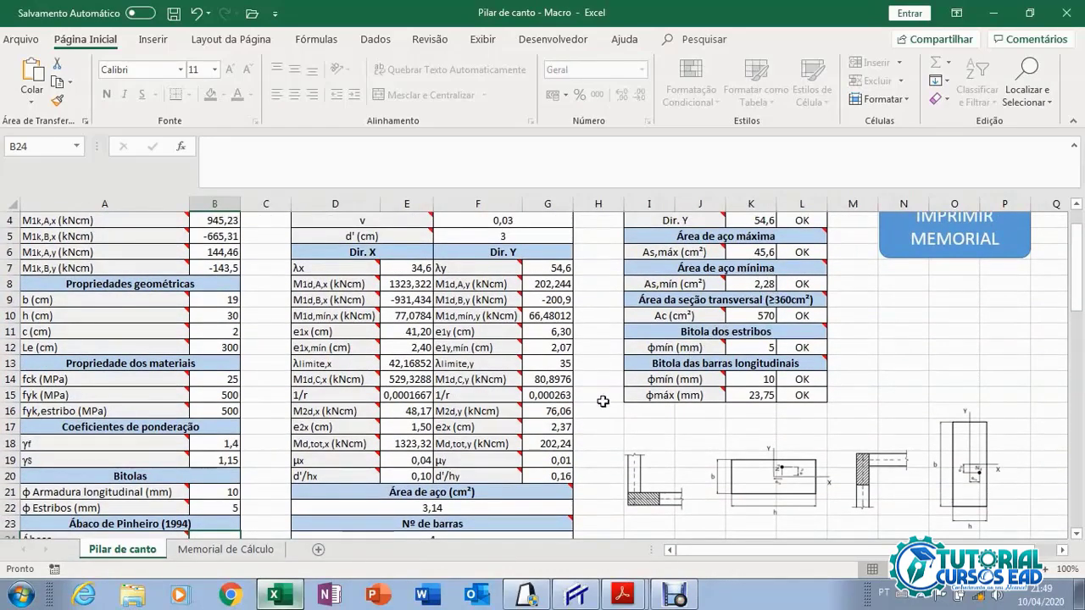
scroll(483, 450, down, 1)
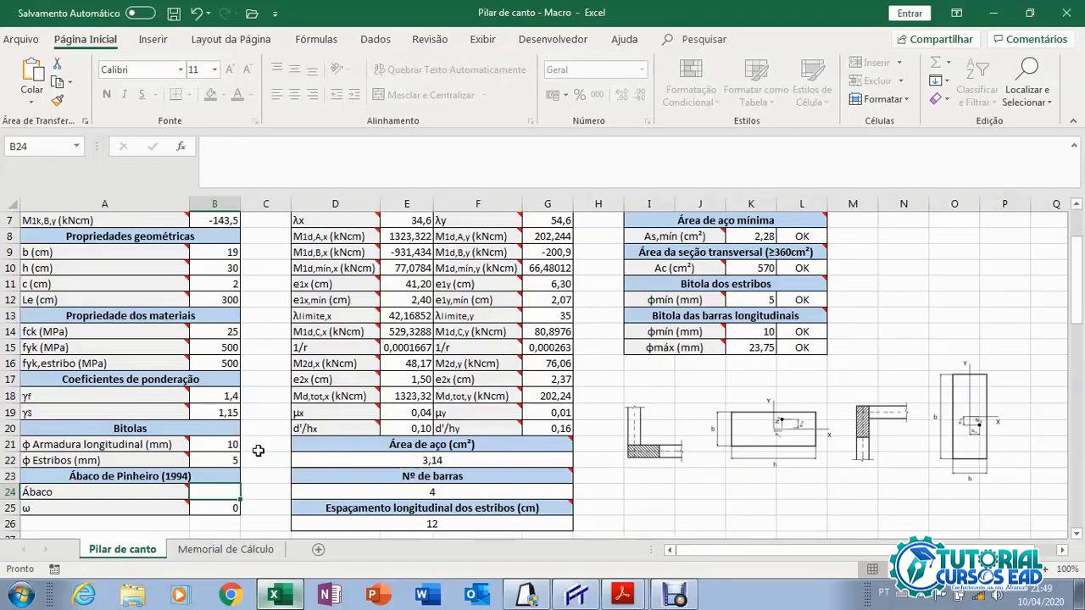
scroll(265, 459, up, 1)
scroll(264, 459, down, 1)
scroll(264, 460, down, 1)
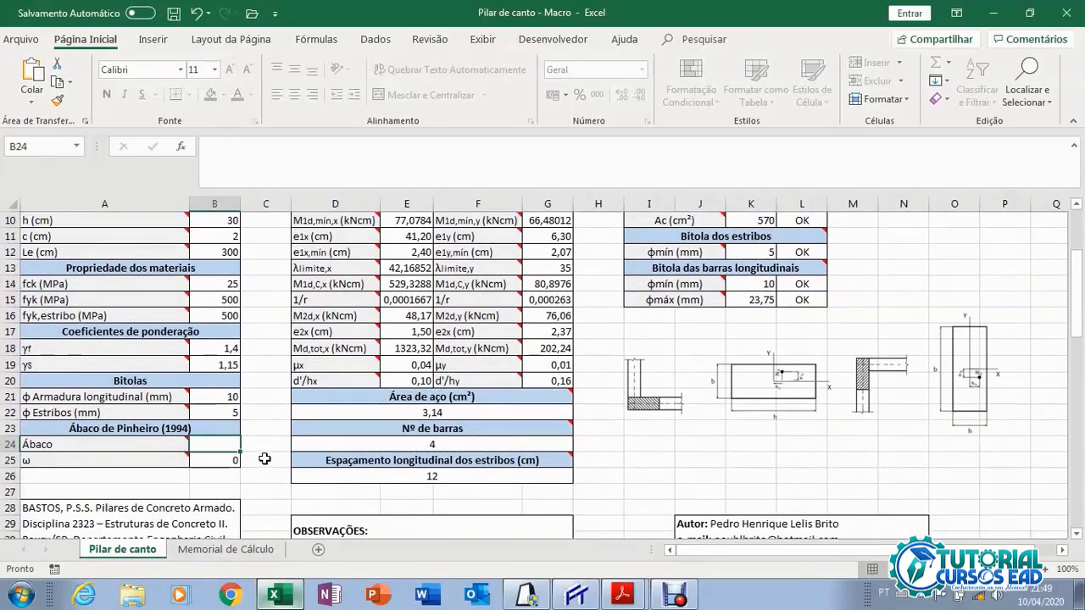
scroll(390, 504, up, 3)
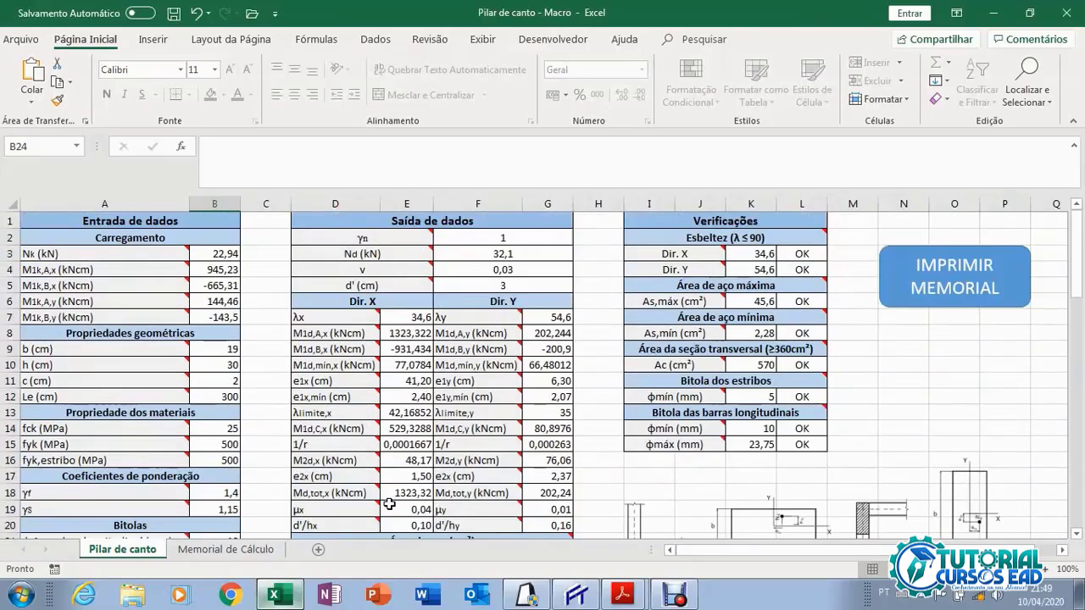
scroll(270, 430, down, 2)
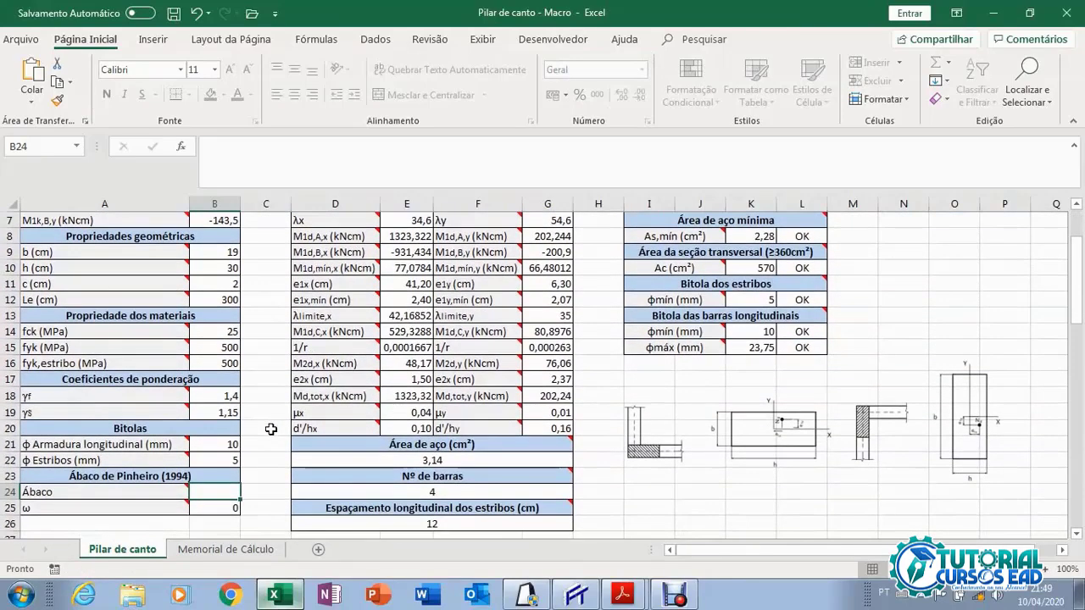
scroll(271, 430, down, 1)
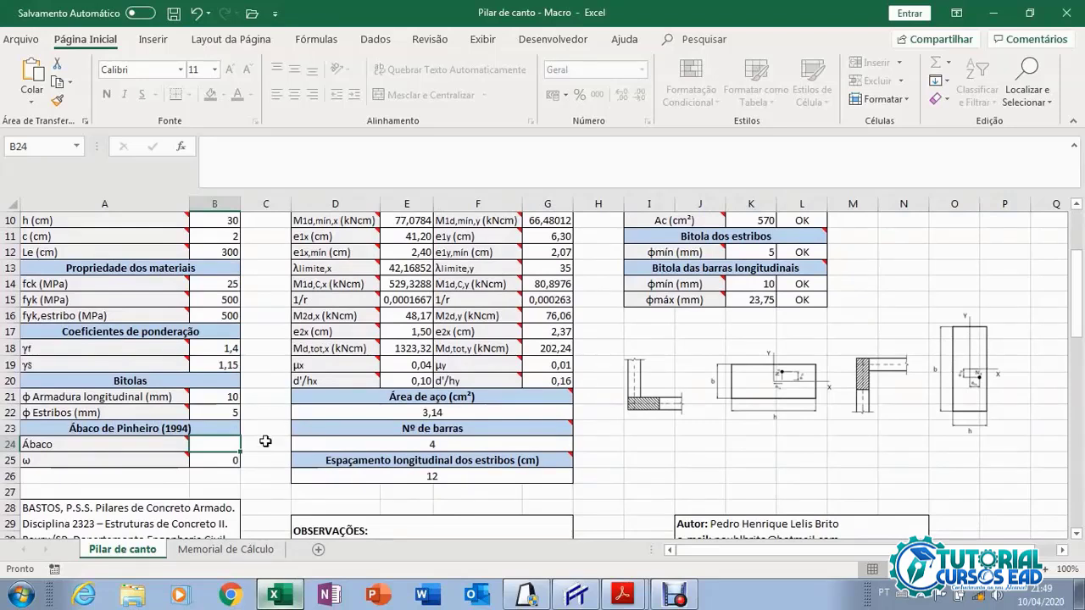
mouse_move(30, 466)
mouse_move(404, 420)
scroll(401, 417, up, 3)
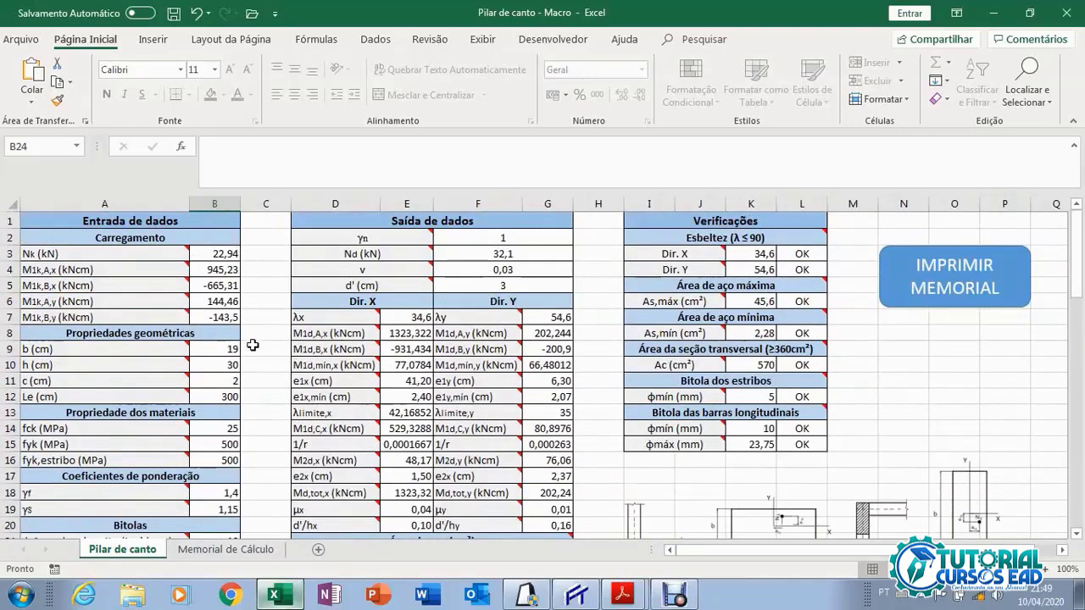
scroll(252, 346, down, 1)
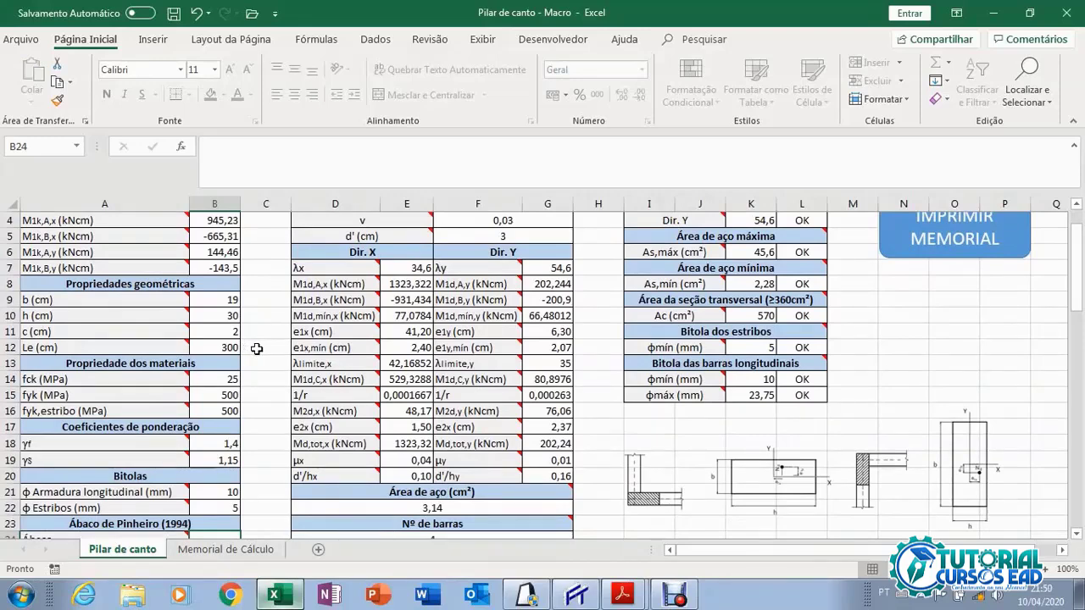
mouse_move(360, 441)
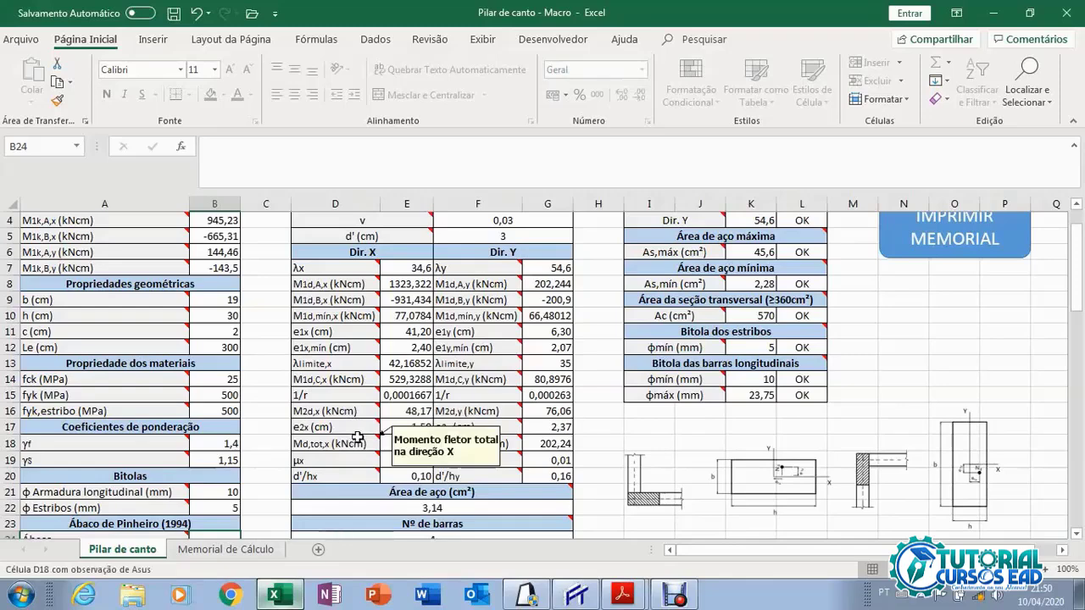
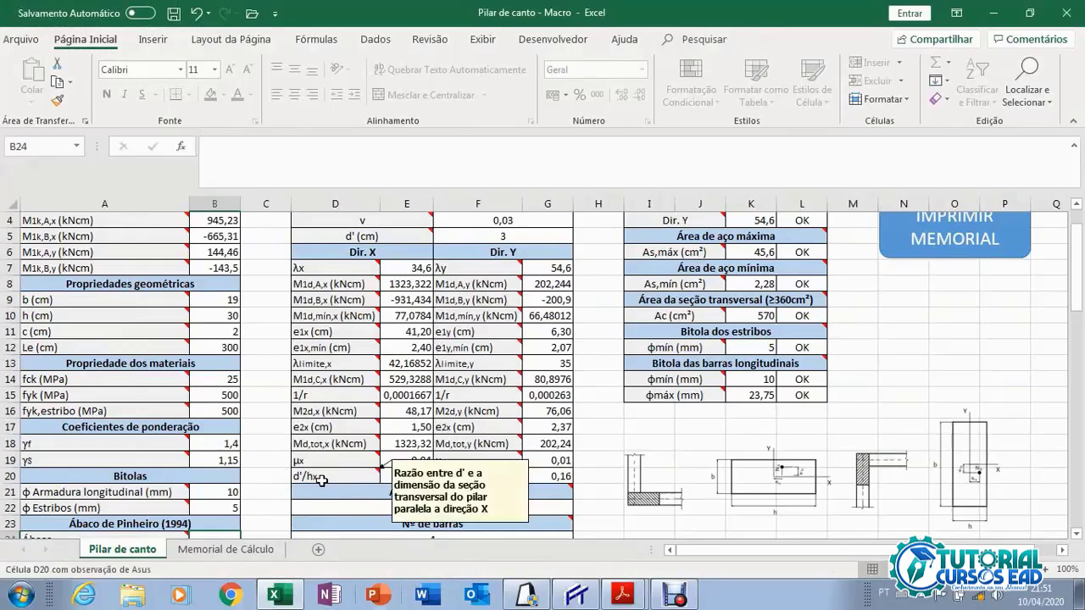
mouse_move(333, 492)
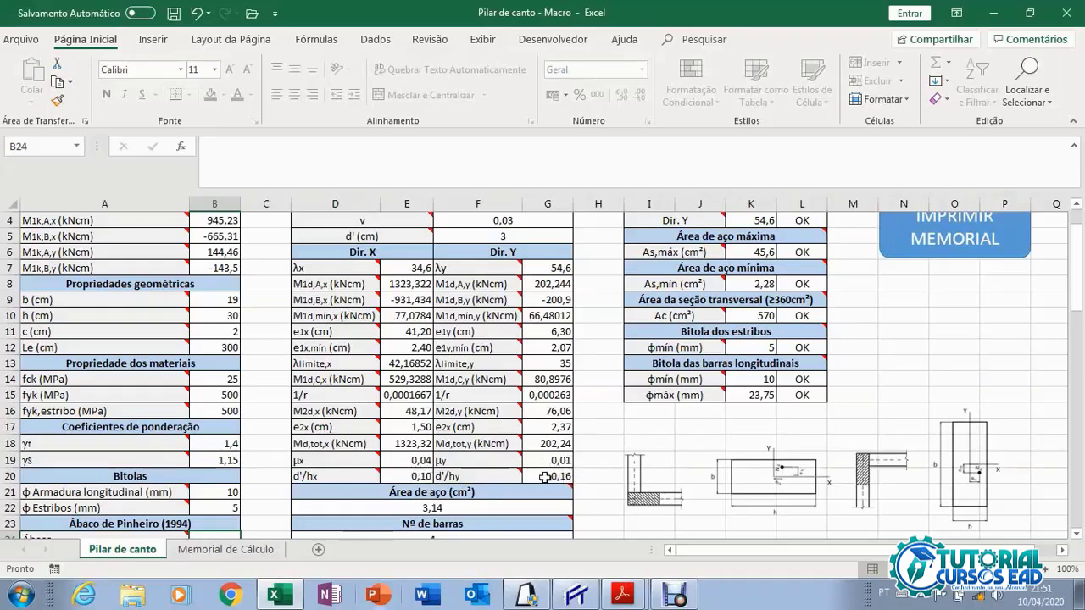
Switch to Ábacos flexão obliqua.pdf in Adobe Acrobat Reader and look up the d'/h ratios in Tabela 1 - Relação dos ábacos.
click(614, 595)
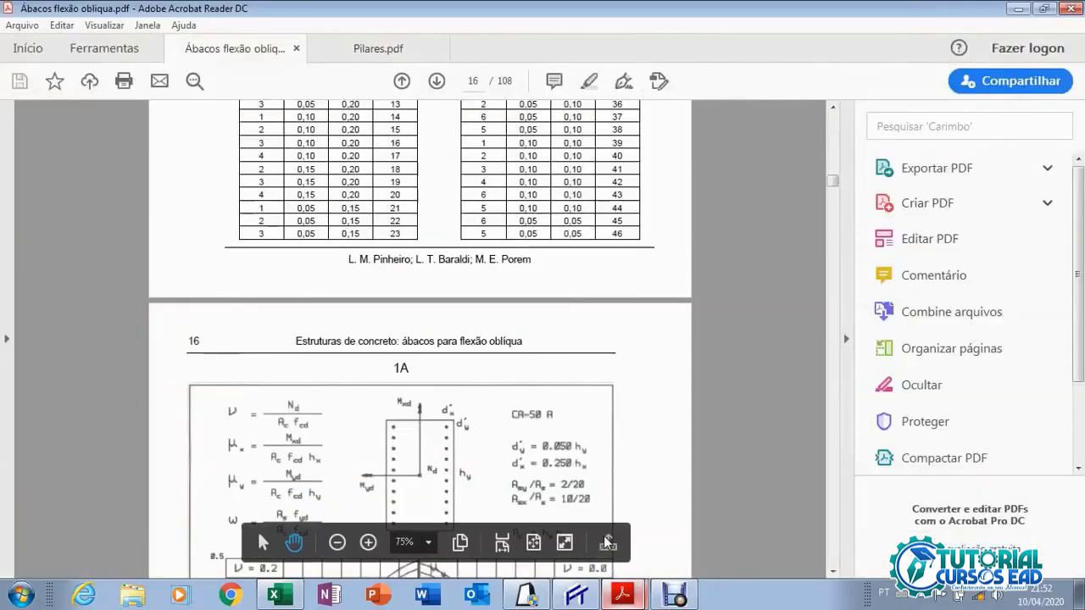
scroll(528, 411, up, 10)
scroll(509, 399, down, 1)
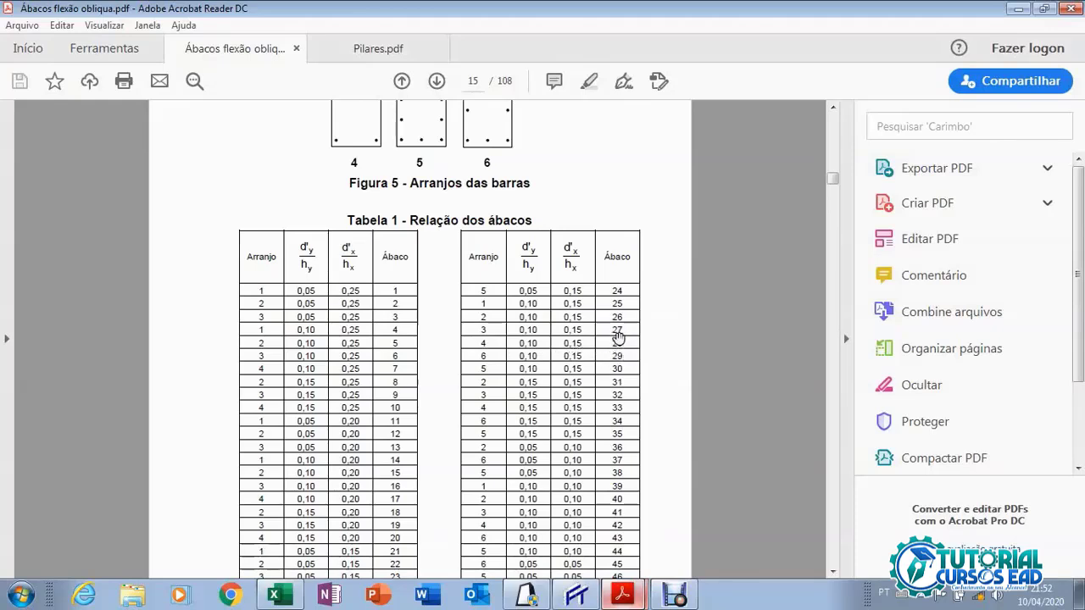
scroll(651, 340, down, 3)
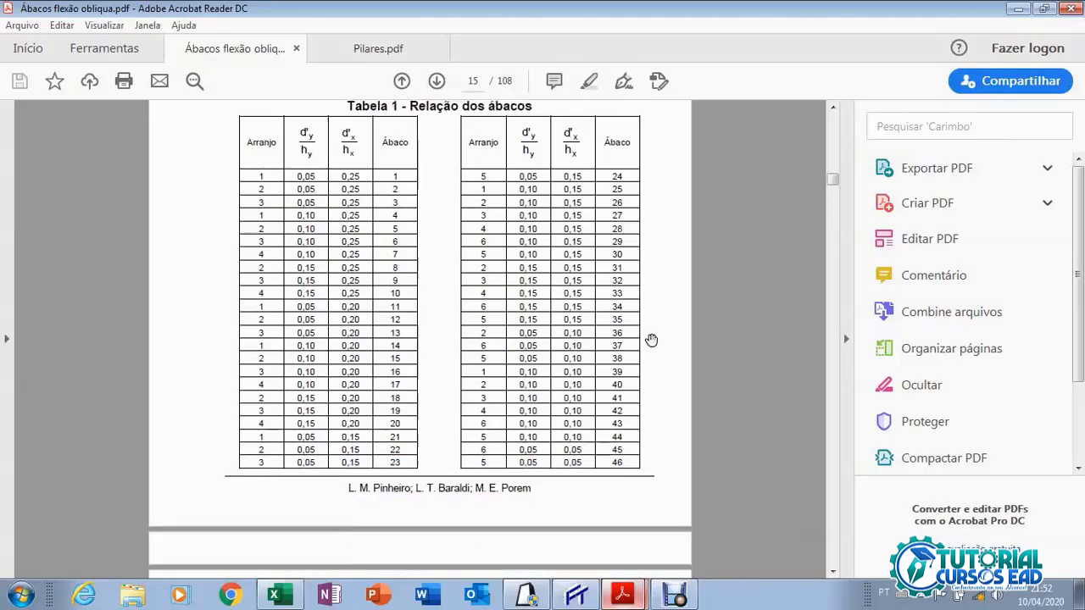
Go to abacus 28A on page 70 of the PDF and compare its ν quadrants with those of 28B.
scroll(651, 340, down, 20)
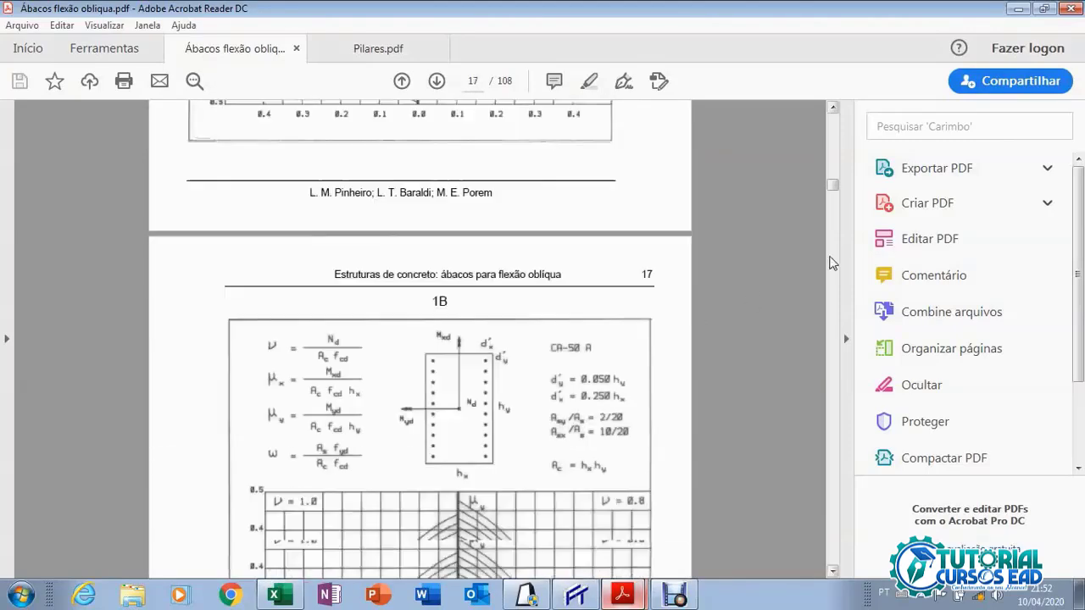
scroll(831, 264, down, 3)
drag(831, 187, 850, 410)
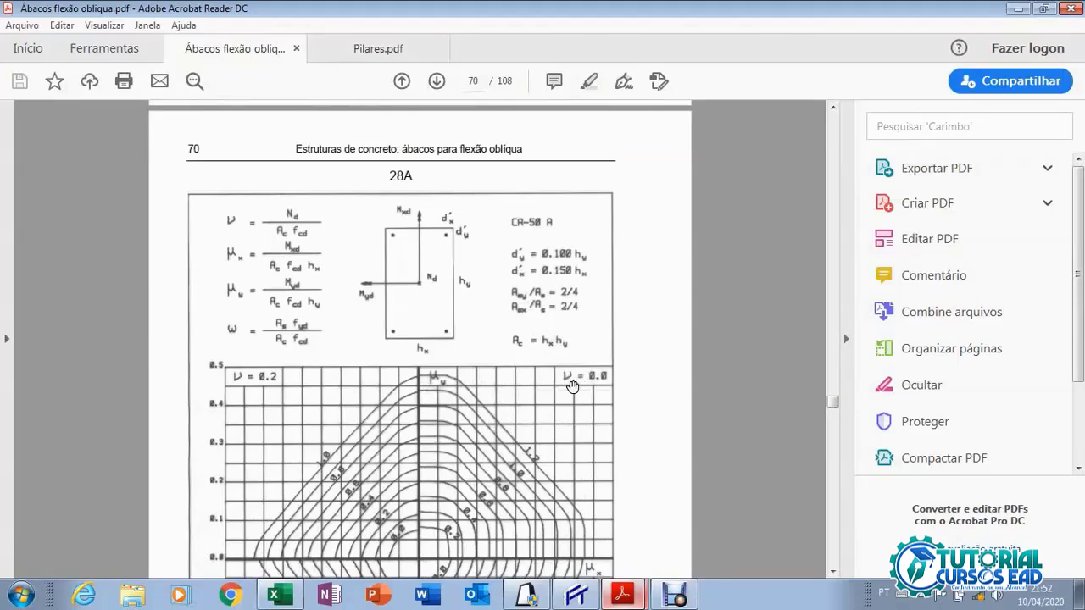
scroll(574, 386, down, 10)
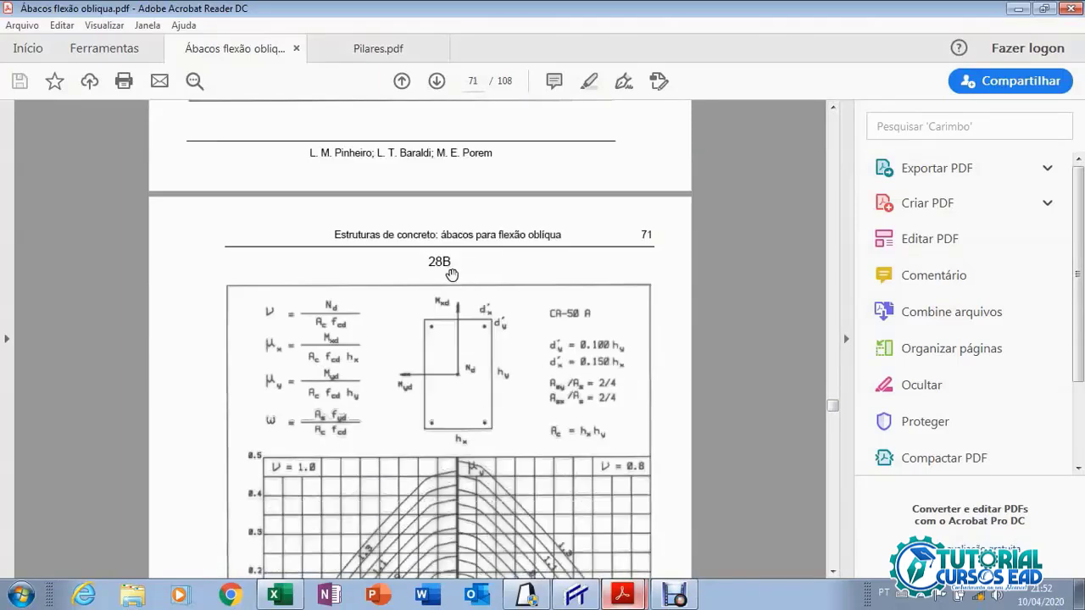
scroll(462, 310, down, 1)
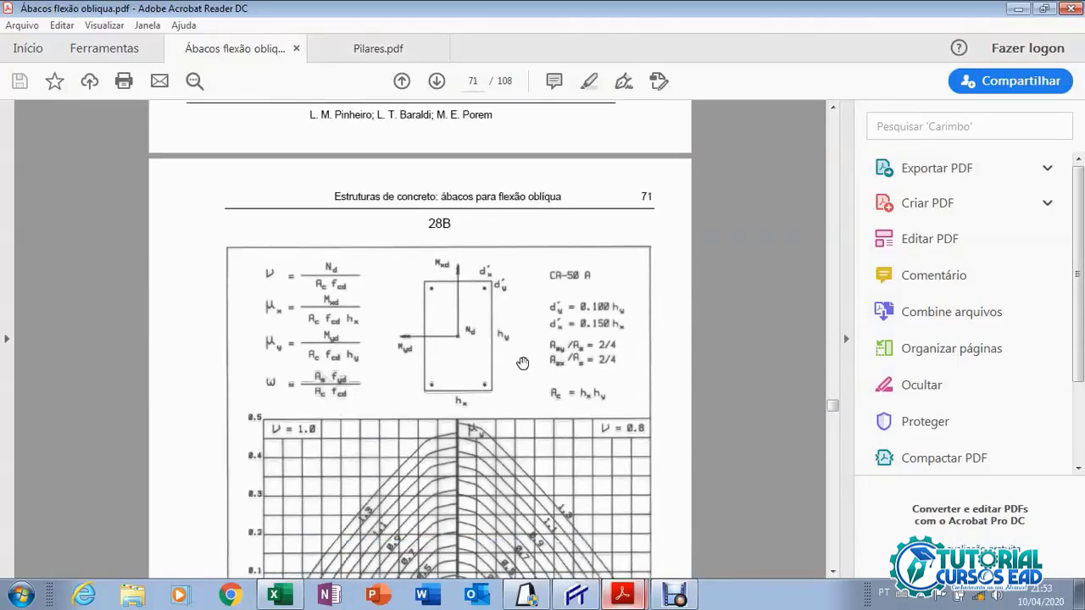
scroll(519, 362, up, 15)
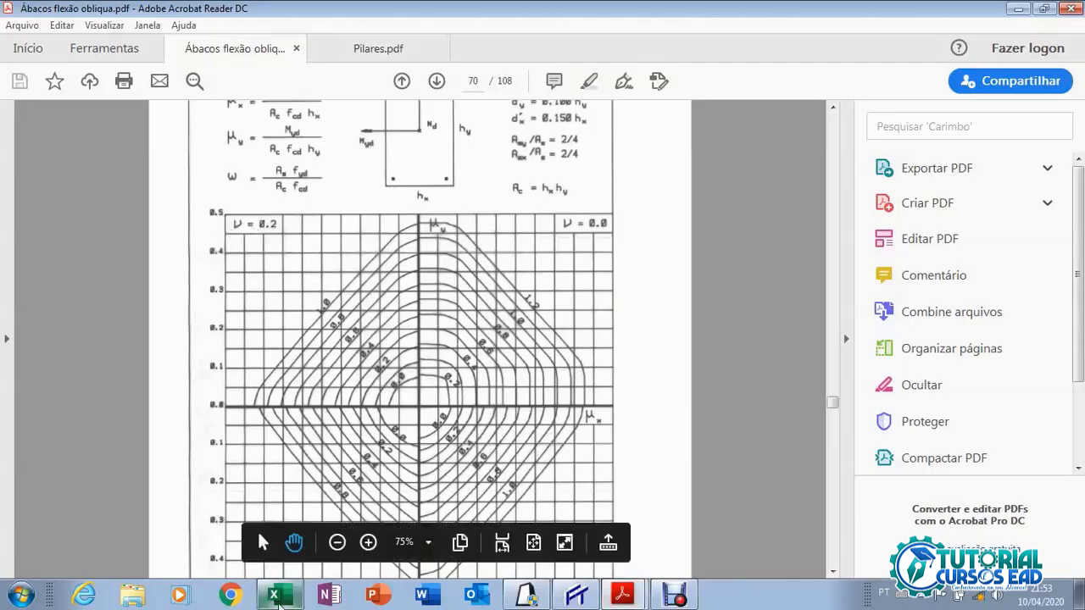
Switch back to the Excel sheet and check the value of v in the output table.
click(274, 597)
scroll(313, 361, up, 1)
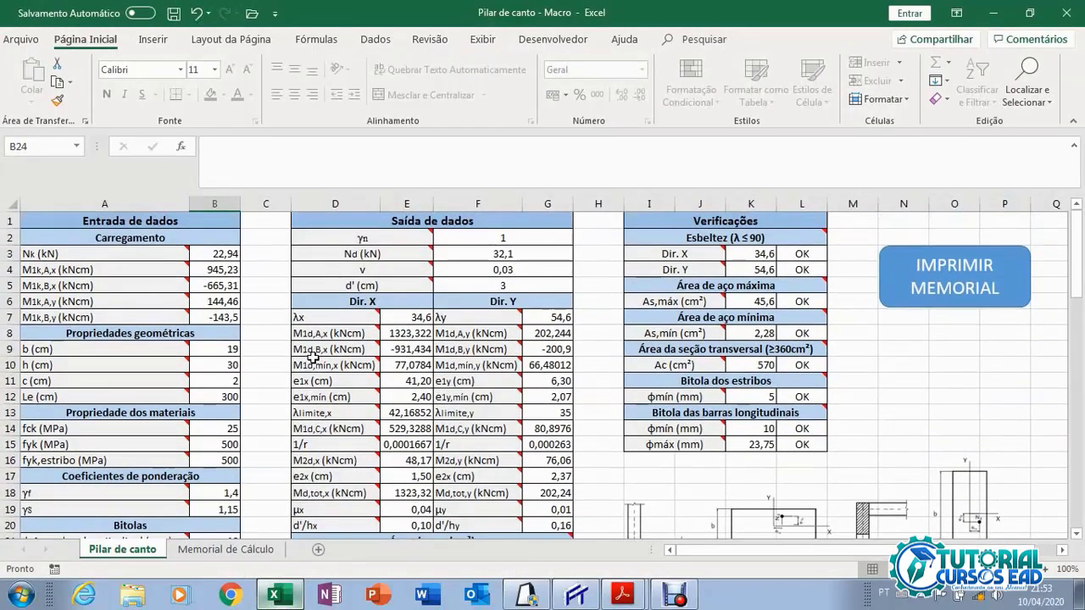
mouse_move(360, 267)
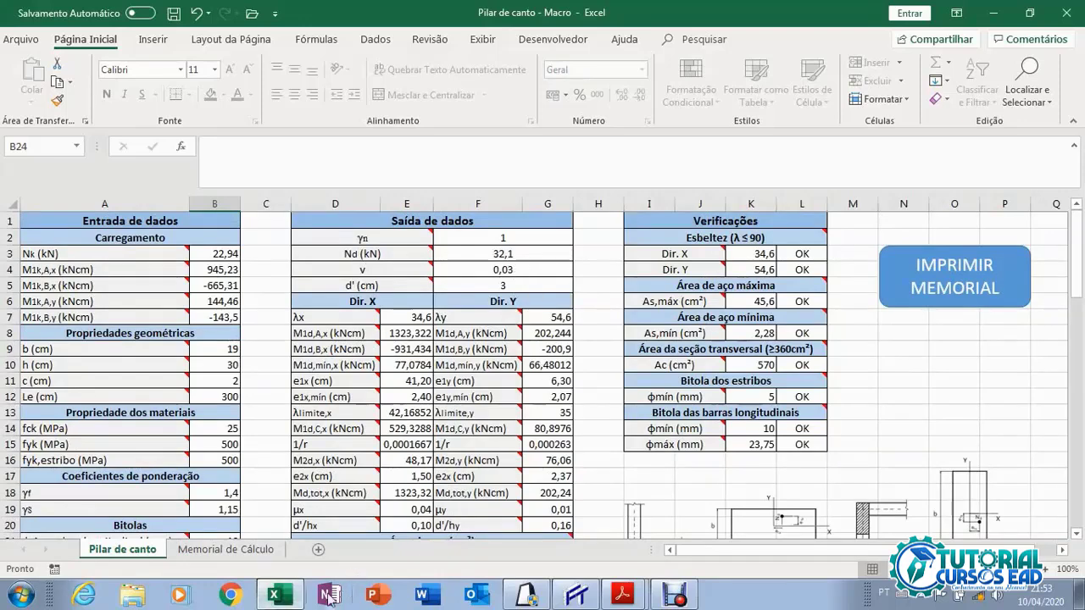
Switch to Ábacos flexão obliqua.pdf in Adobe Acrobat Reader and examine abacus 28A's d'/h ratios and ν = 0.0 quadrant.
click(634, 597)
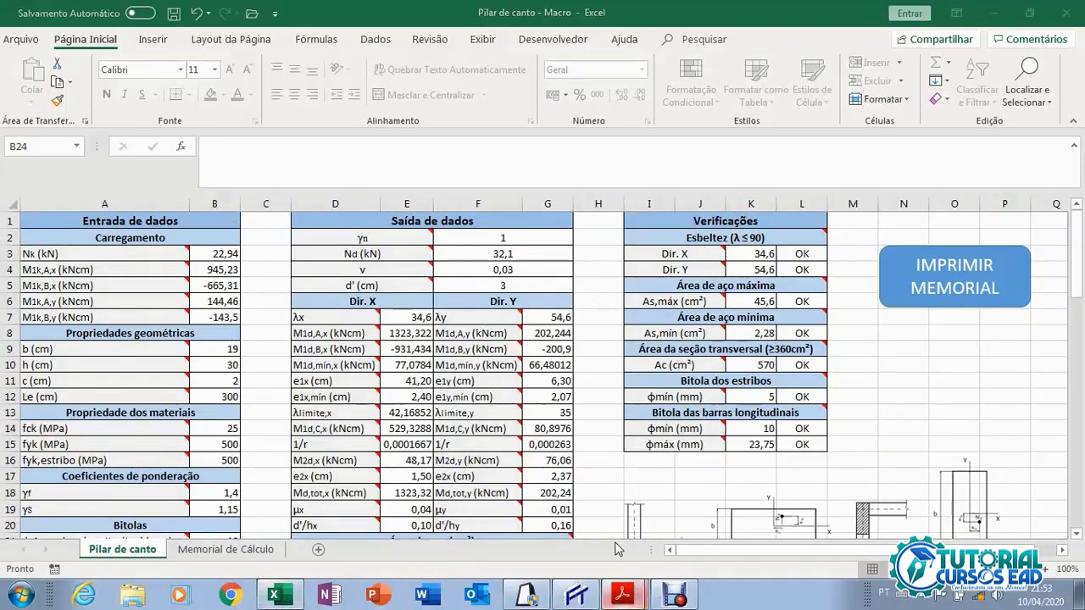
scroll(456, 377, up, 2)
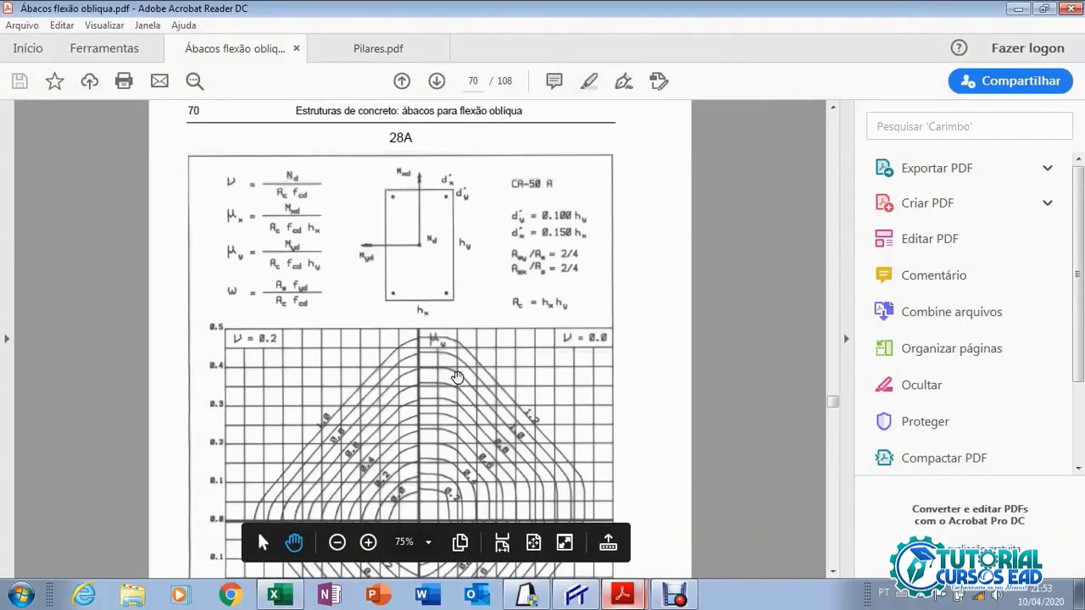
scroll(456, 376, down, 3)
scroll(462, 376, up, 4)
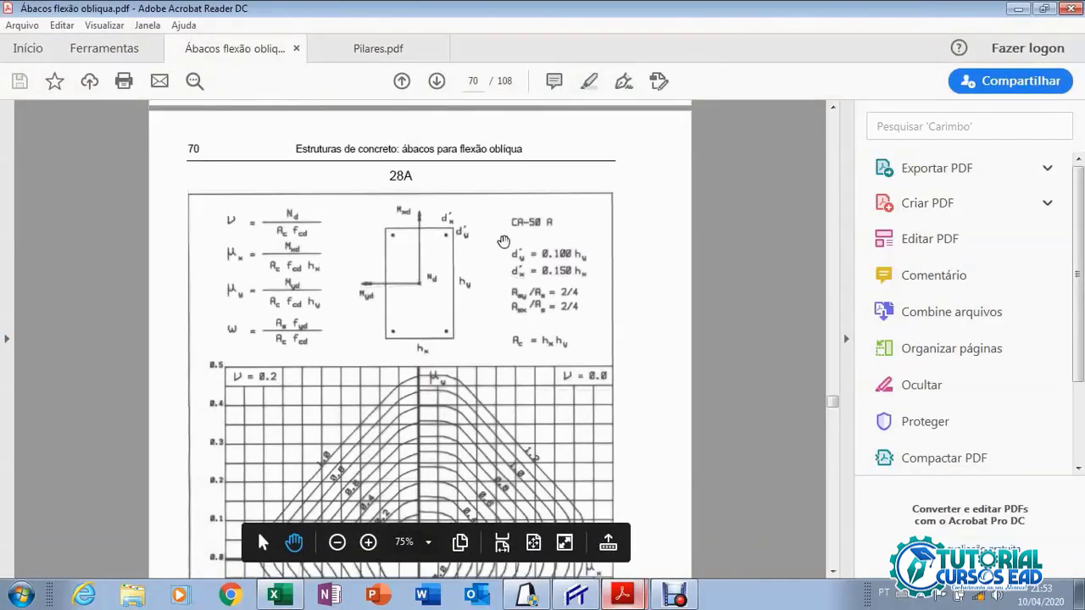
scroll(559, 386, down, 3)
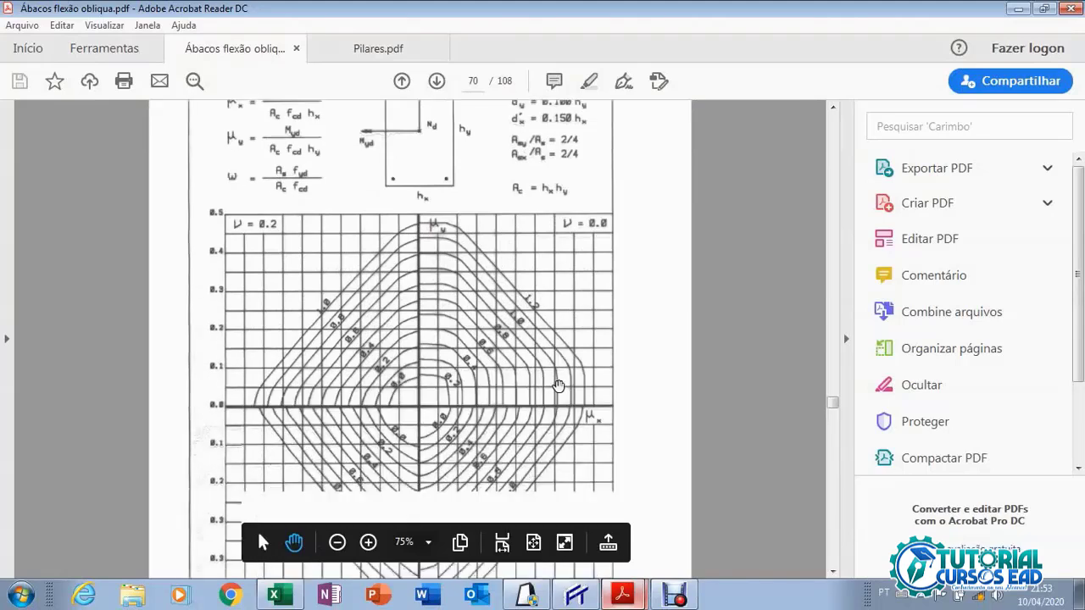
scroll(558, 385, down, 1)
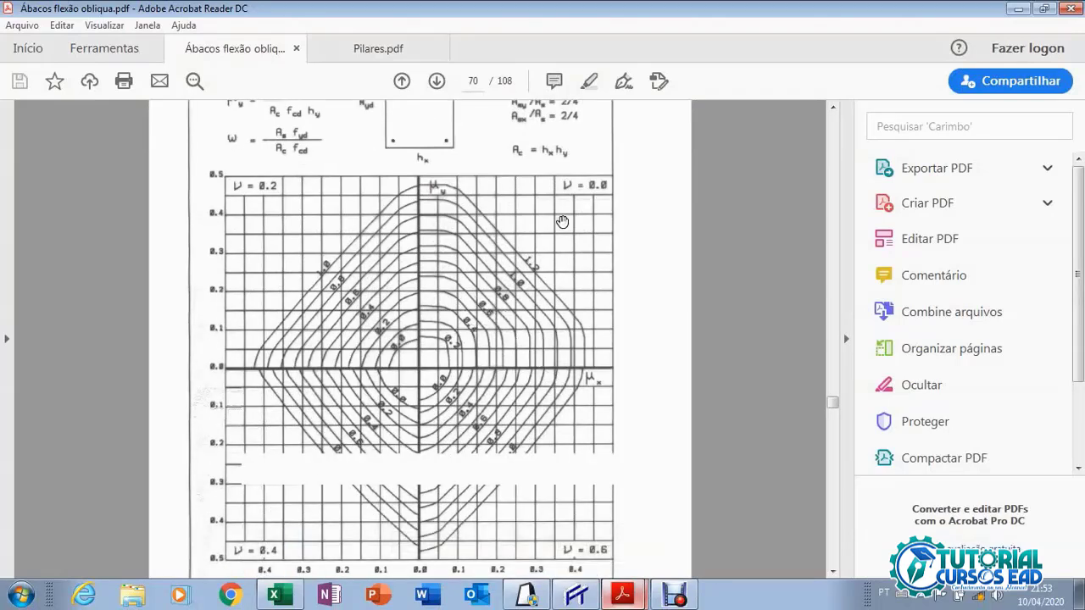
scroll(527, 285, down, 2)
scroll(532, 287, up, 2)
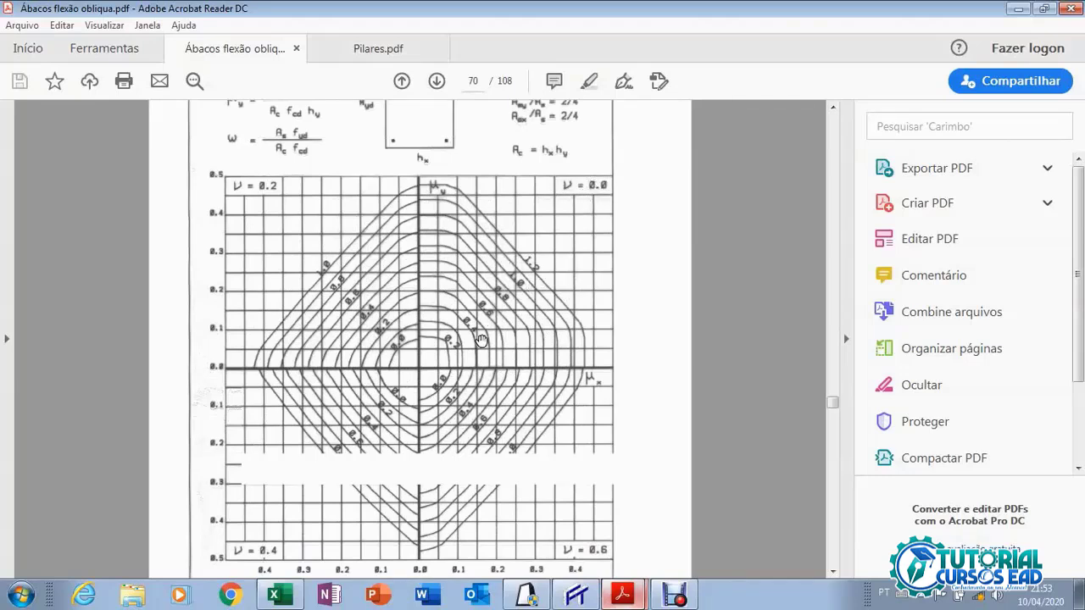
mouse_move(449, 466)
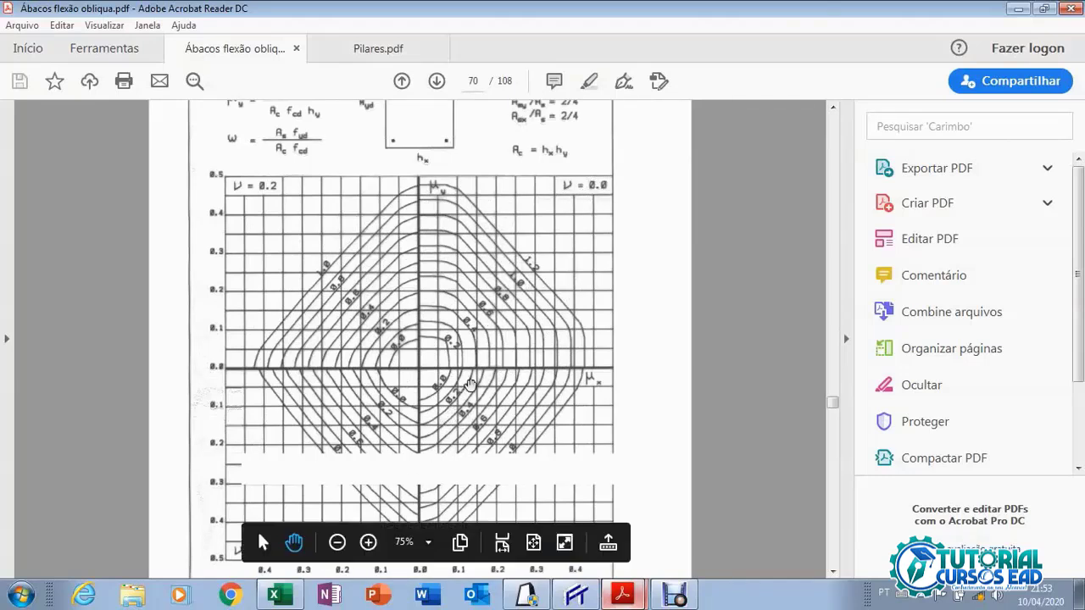
click(369, 544)
scroll(502, 389, up, 4)
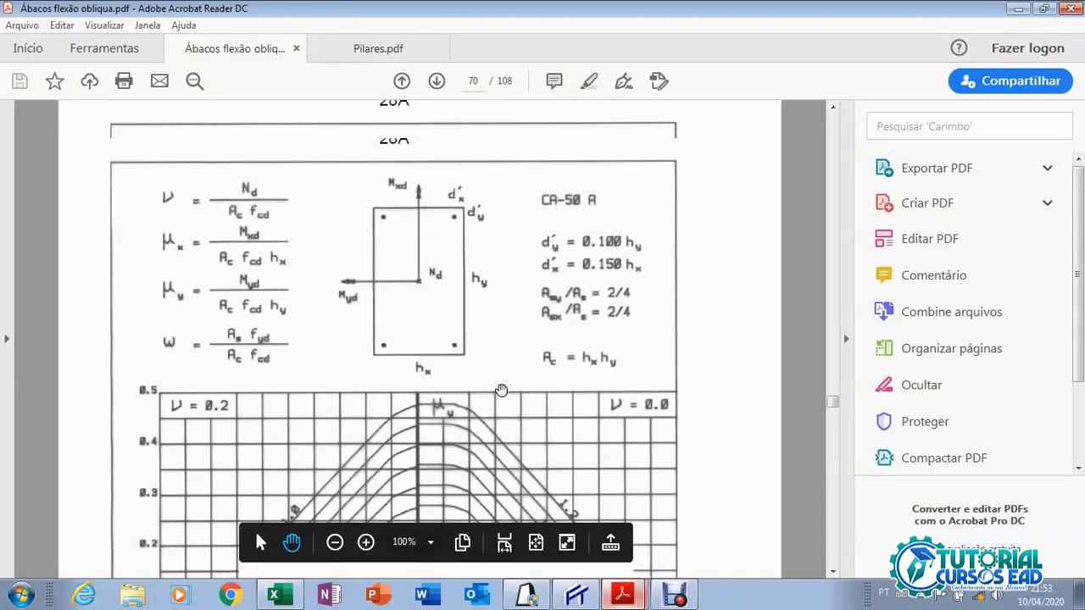
scroll(502, 389, up, 1)
Switch to the Excel sheet and enter 28A as the Ábaco under Ábaco de Pinheiro (1994).
click(274, 595)
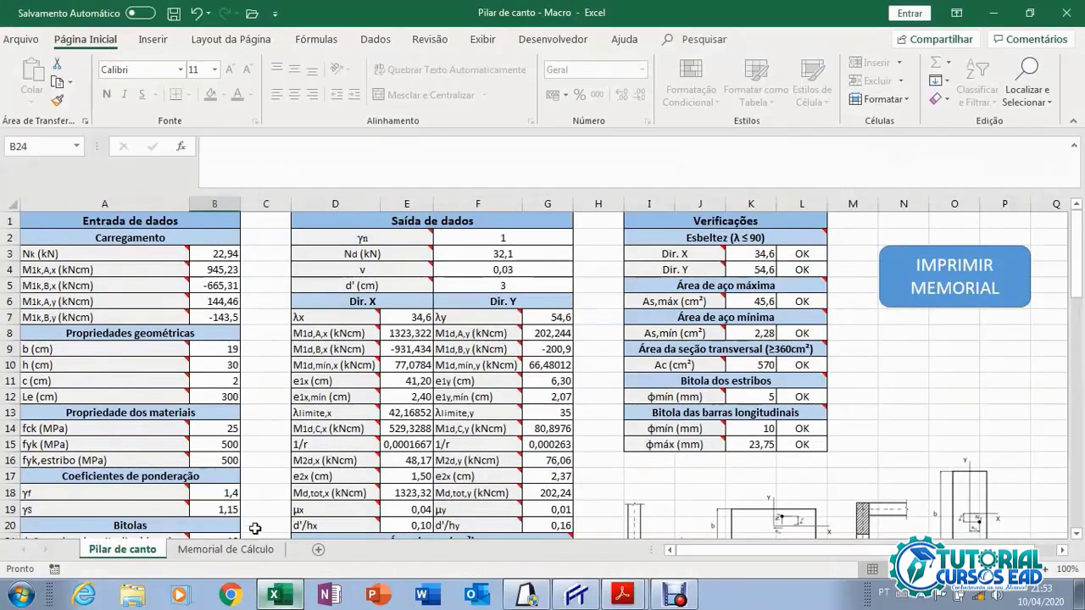
scroll(256, 475, down, 4)
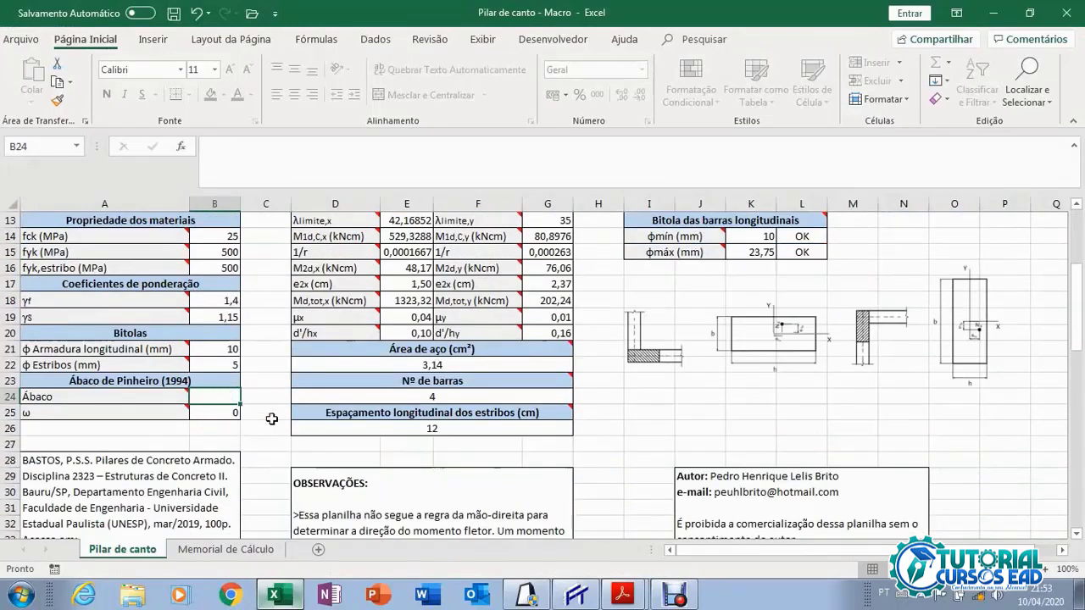
text(28)
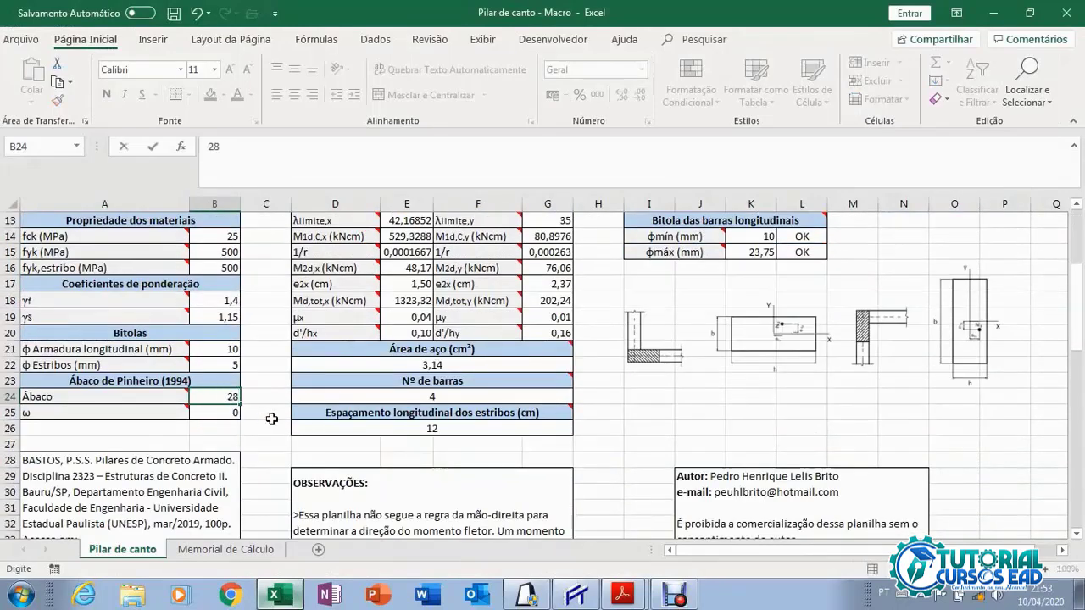
text(A)
key(Return)
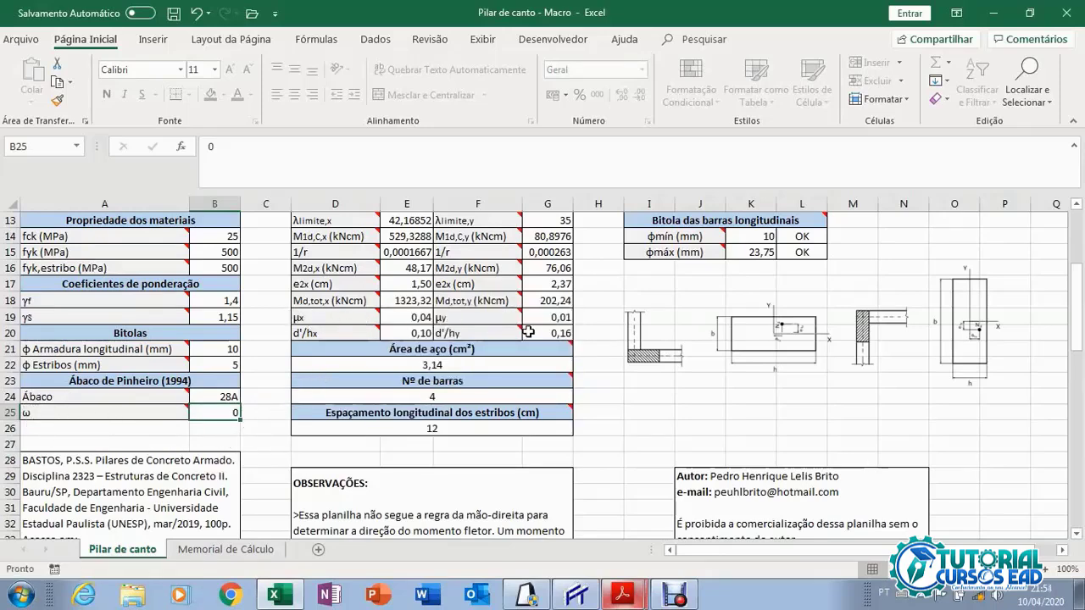
Check μx and μy in the Excel sheet and look up ω in the ν = 0.0 quadrant of abacus 28A in the PDF.
mouse_move(452, 311)
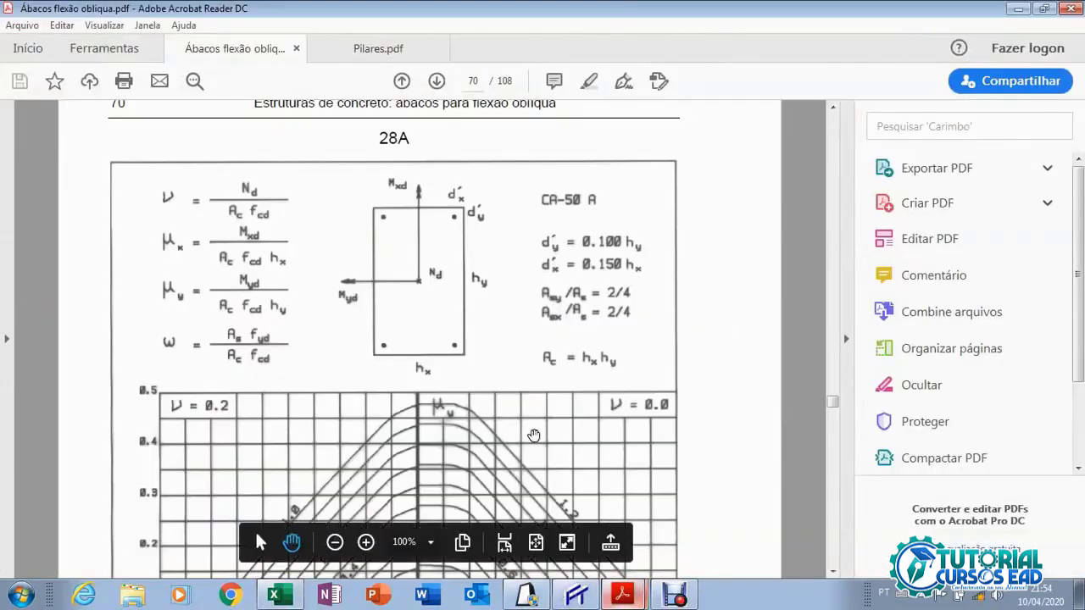
scroll(532, 434, down, 3)
scroll(532, 434, down, 3)
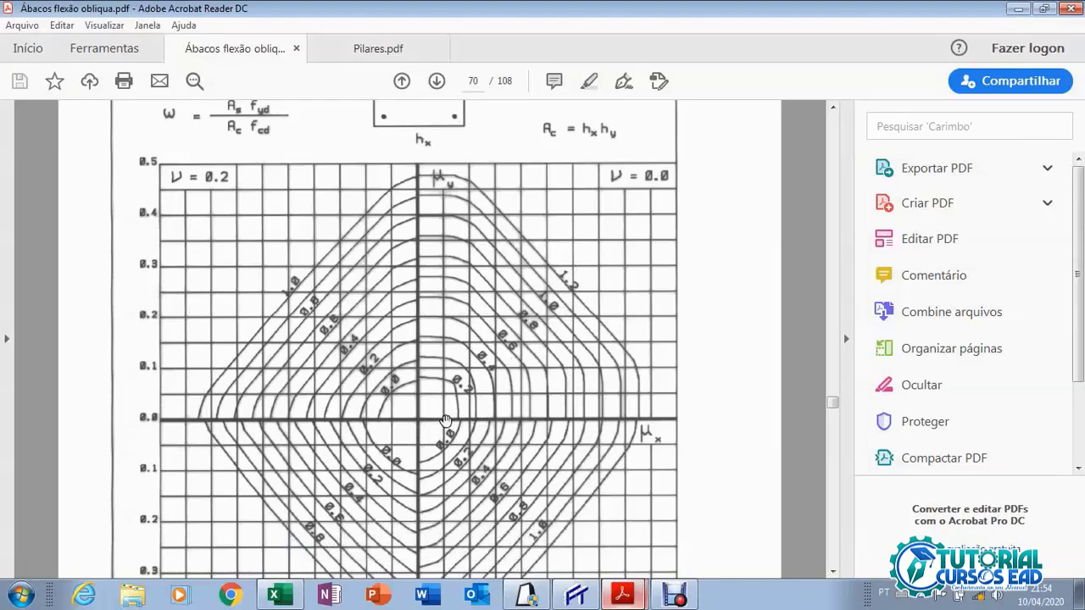
click(287, 602)
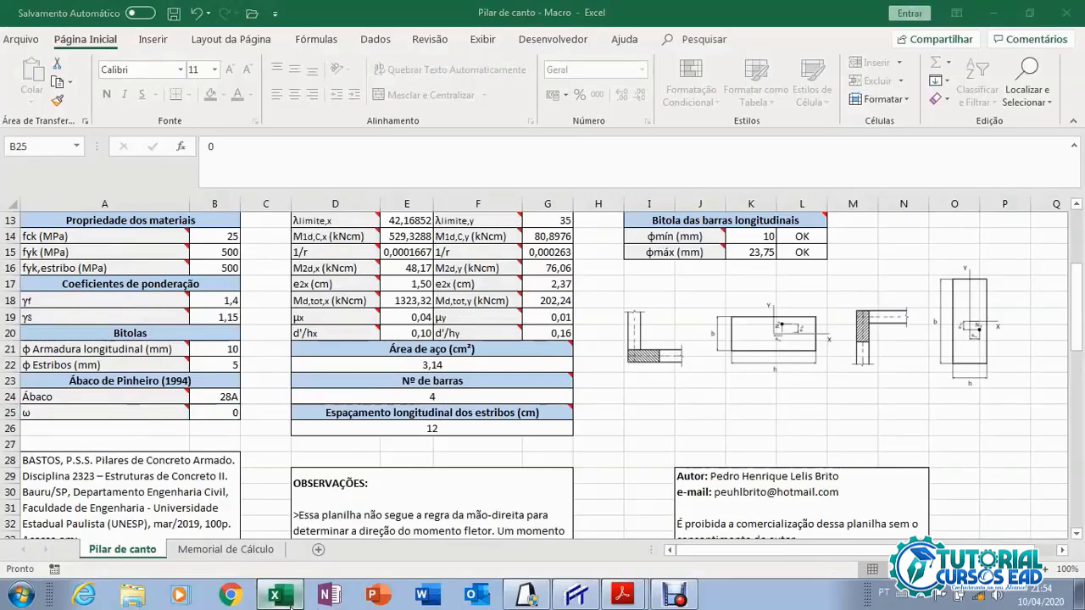
click(286, 602)
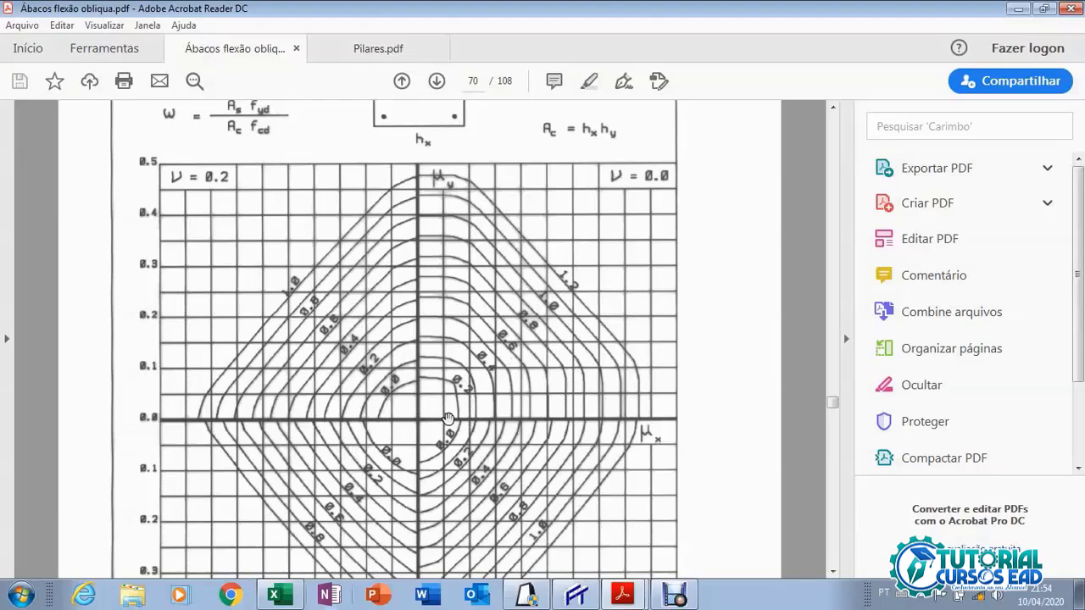
Return to the Excel sheet and set ω to 0,1 under Ábaco de Pinheiro (1994).
click(278, 596)
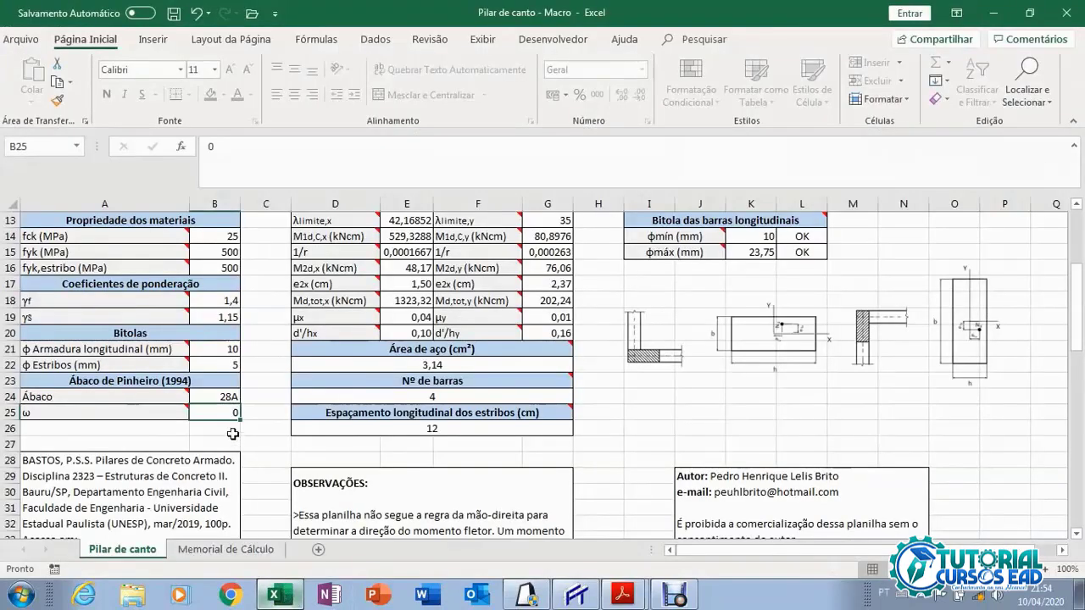
text(0,)
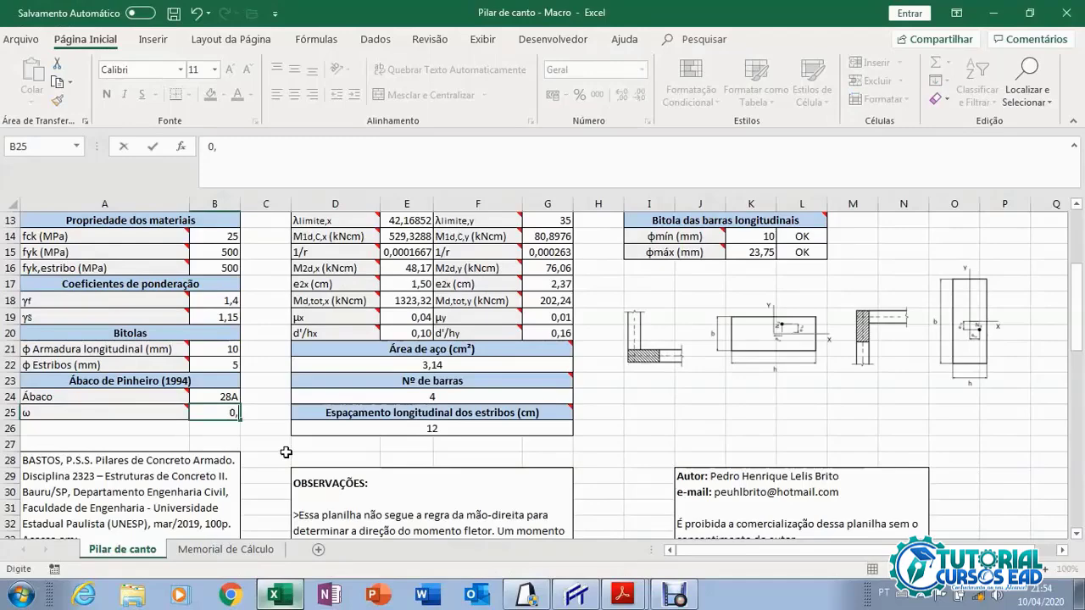
text(1)
key(Return)
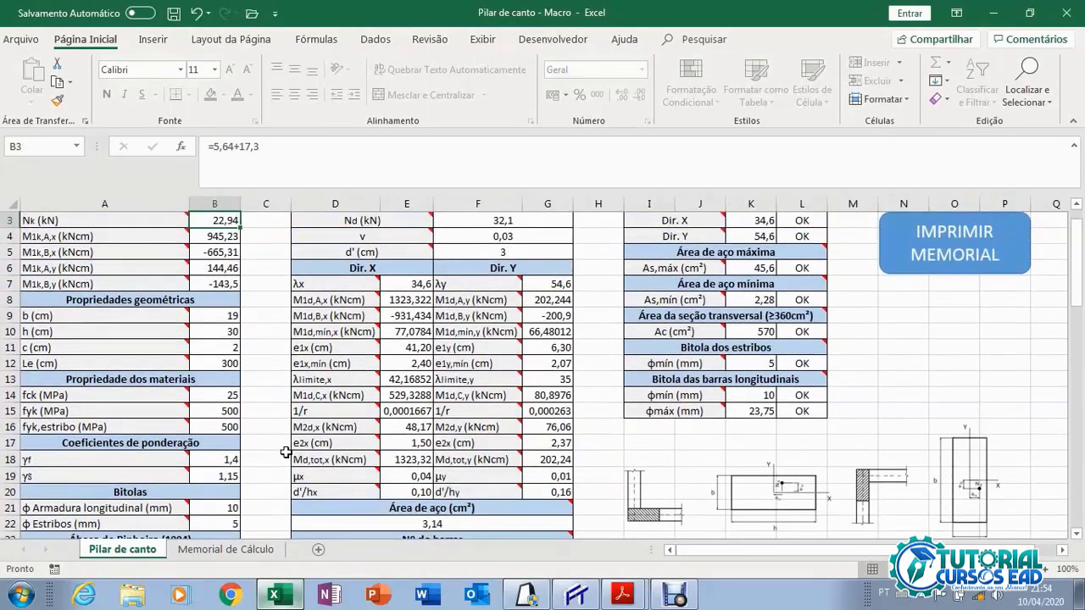
scroll(287, 454, down, 3)
scroll(284, 457, down, 1)
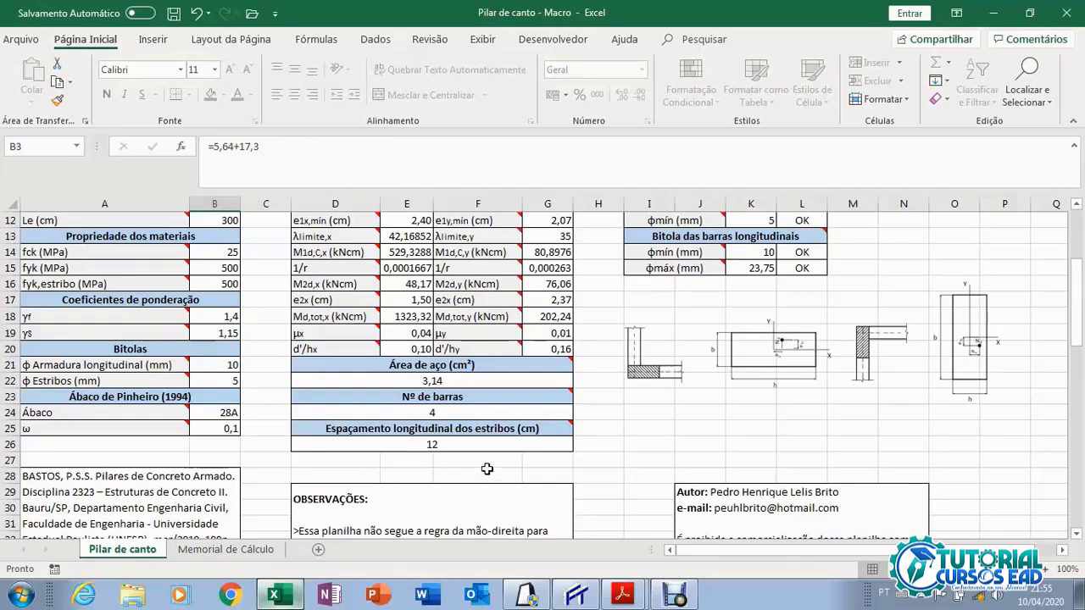
Switch to AltoQi Eberick, open the reinforcement detailing of column P1 and examine its cross-section.
click(540, 593)
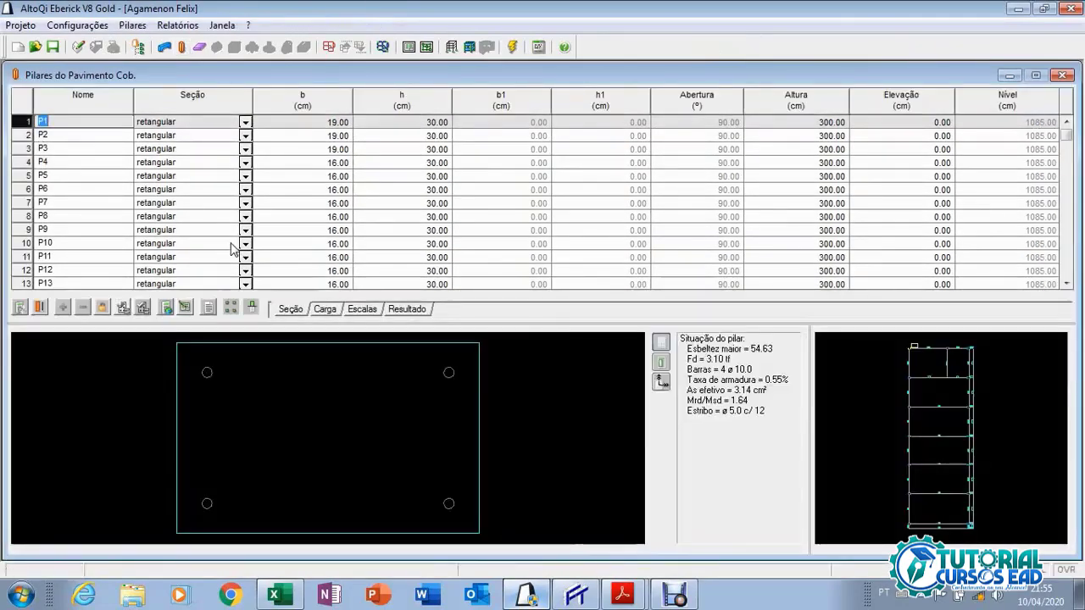
click(40, 311)
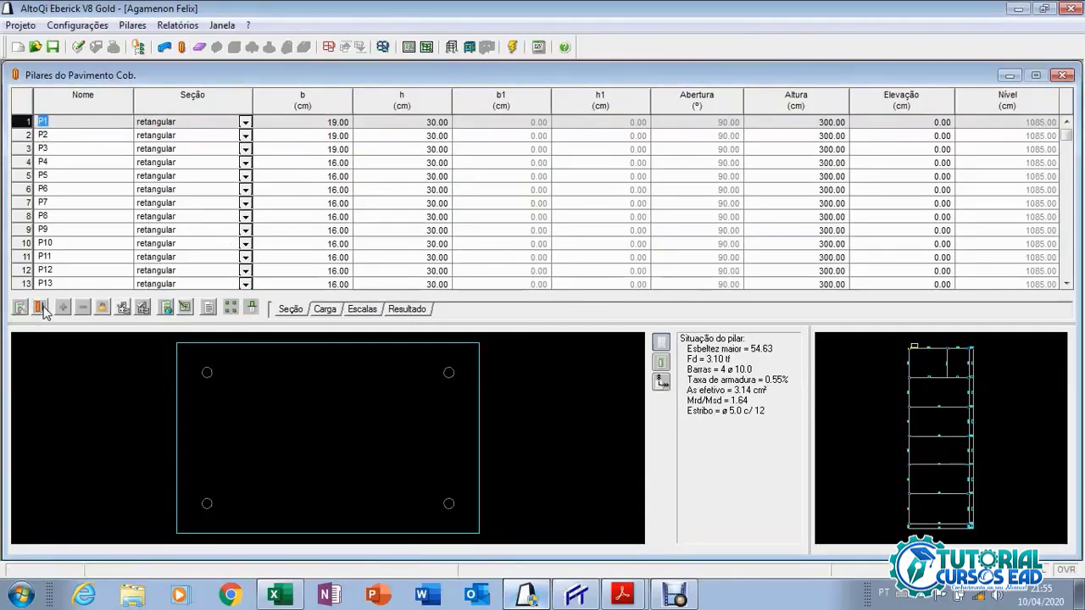
scroll(77, 341, up, 5)
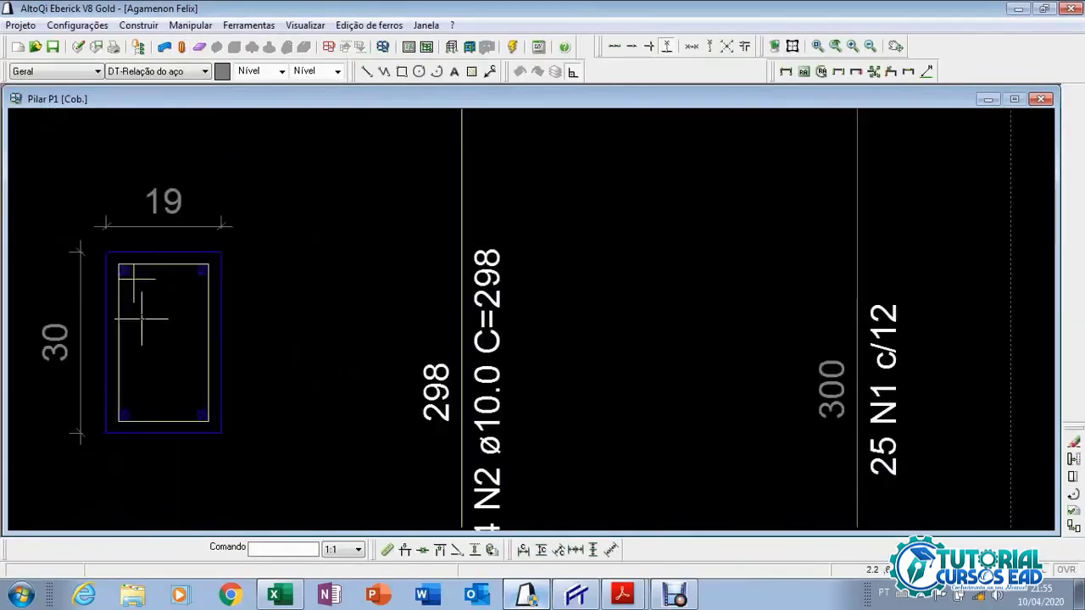
drag(133, 292, 247, 291)
click(244, 288)
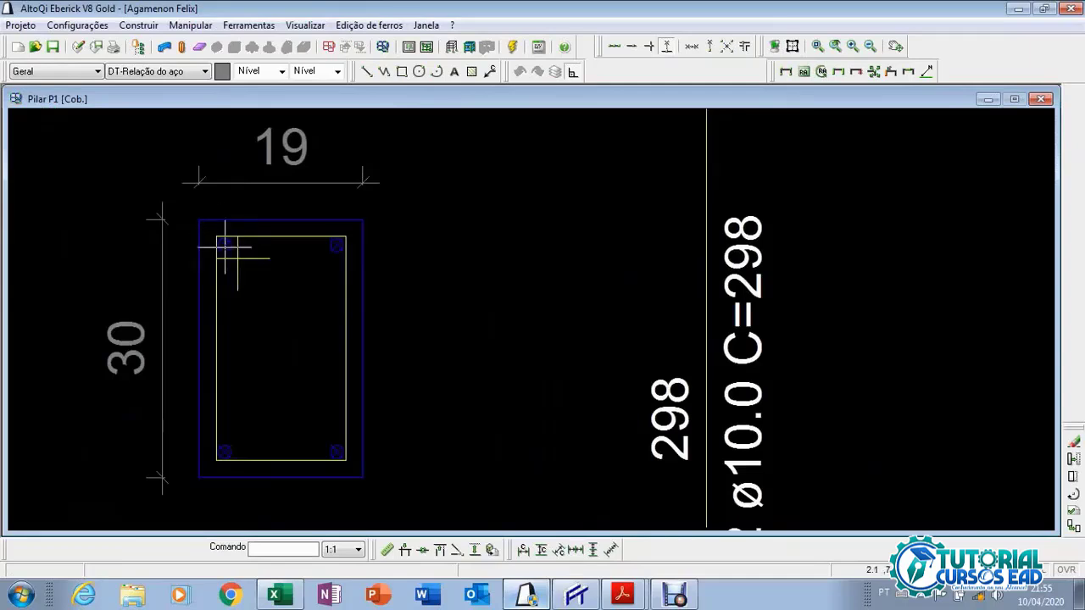
scroll(246, 423, down, 2)
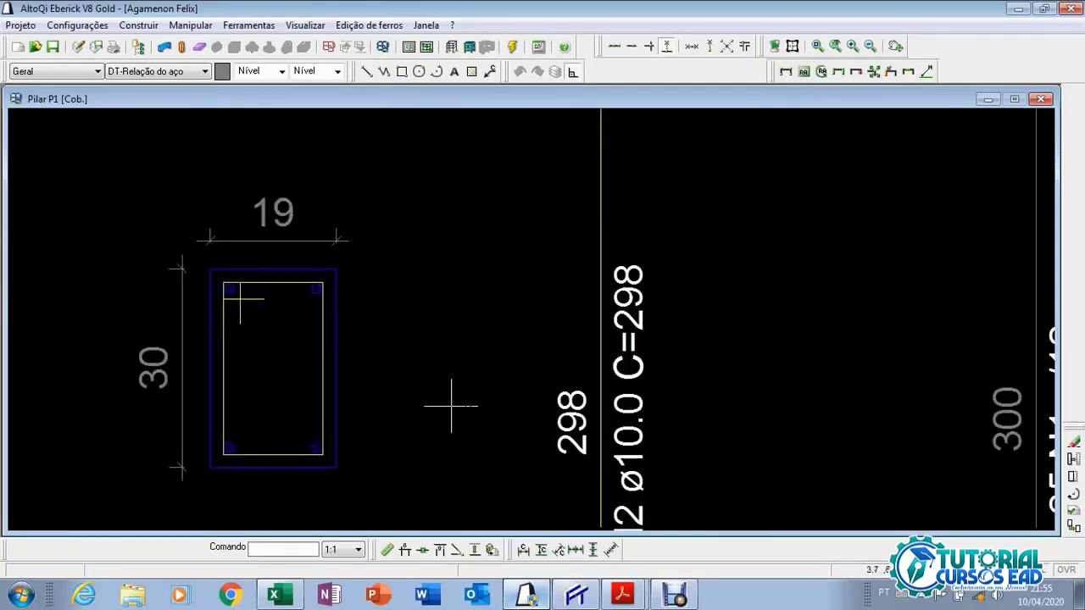
scroll(636, 467, down, 2)
scroll(619, 424, down, 1)
scroll(641, 390, down, 5)
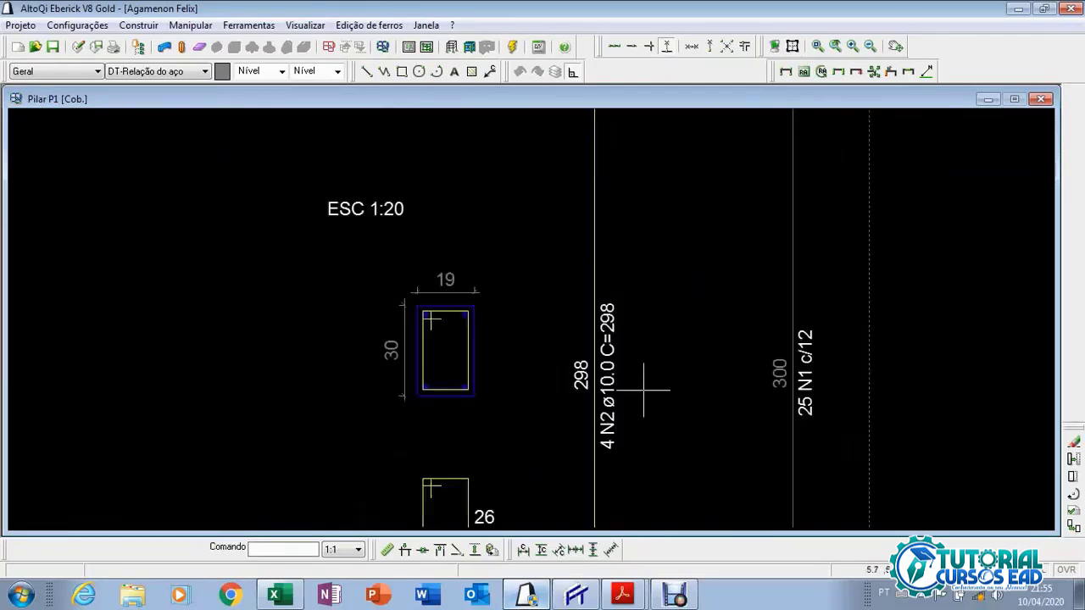
Check the longitudinal bar and stirrup spacing labels in the P1 detailing against the sheet's results.
drag(727, 428, 721, 423)
click(593, 346)
scroll(625, 305, up, 3)
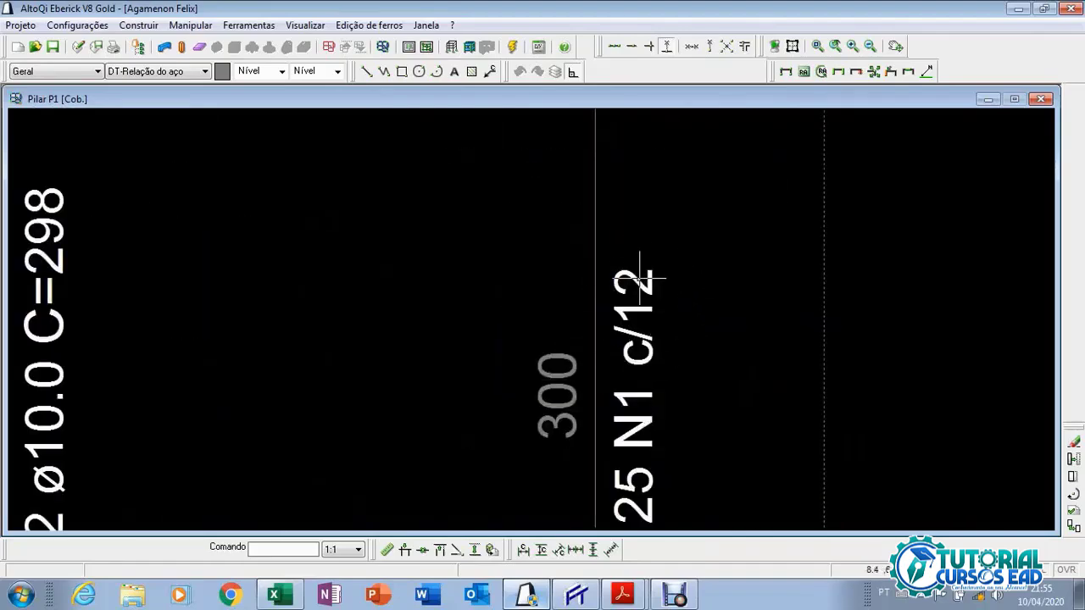
scroll(636, 288, down, 3)
scroll(637, 288, down, 3)
drag(617, 319, 577, 349)
scroll(569, 312, up, 2)
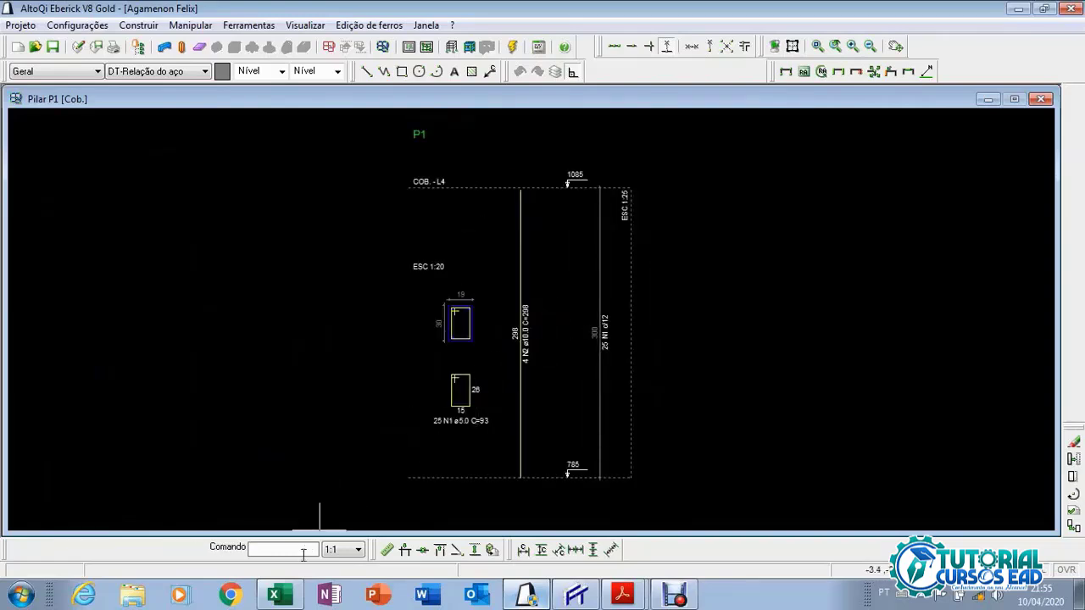
Switch back to the Excel sheet and review the input data, verifications, steel area, number of bars and stirrup spacing.
click(282, 596)
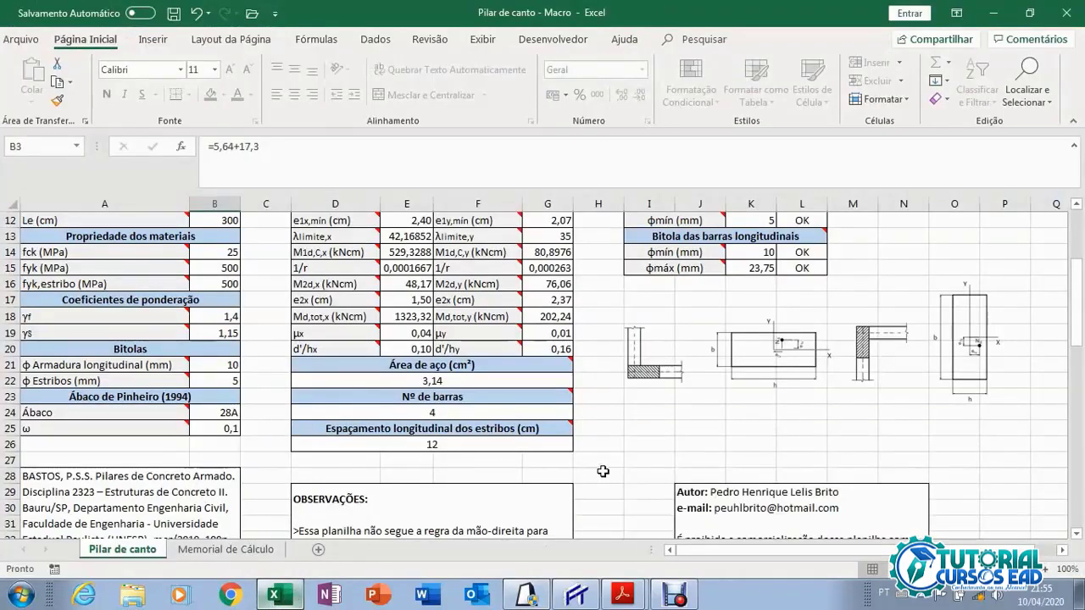
scroll(606, 478, up, 2)
scroll(606, 477, up, 3)
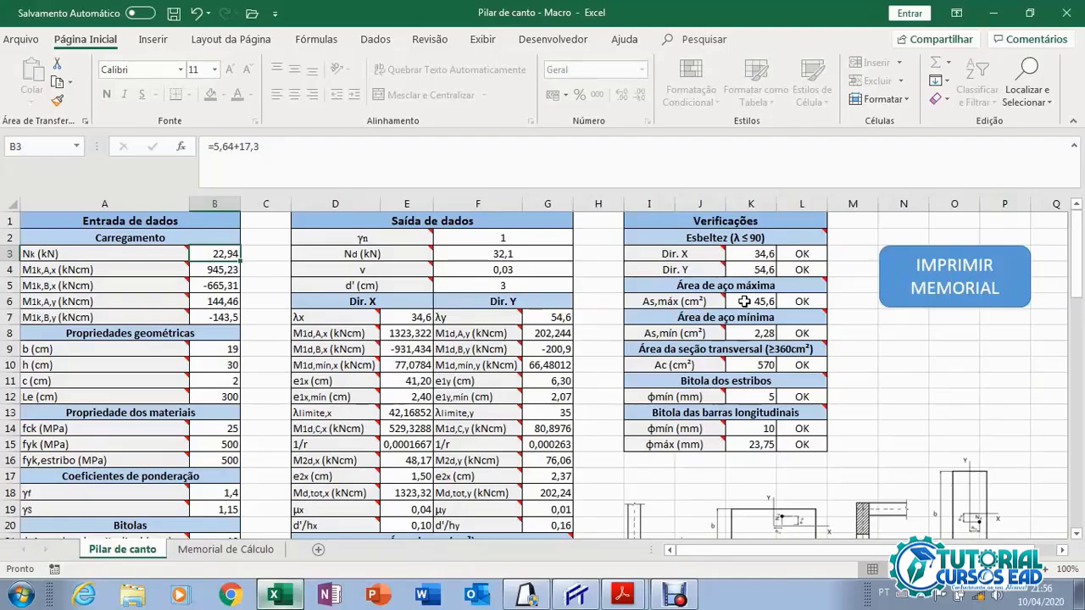
scroll(218, 231, down, 1)
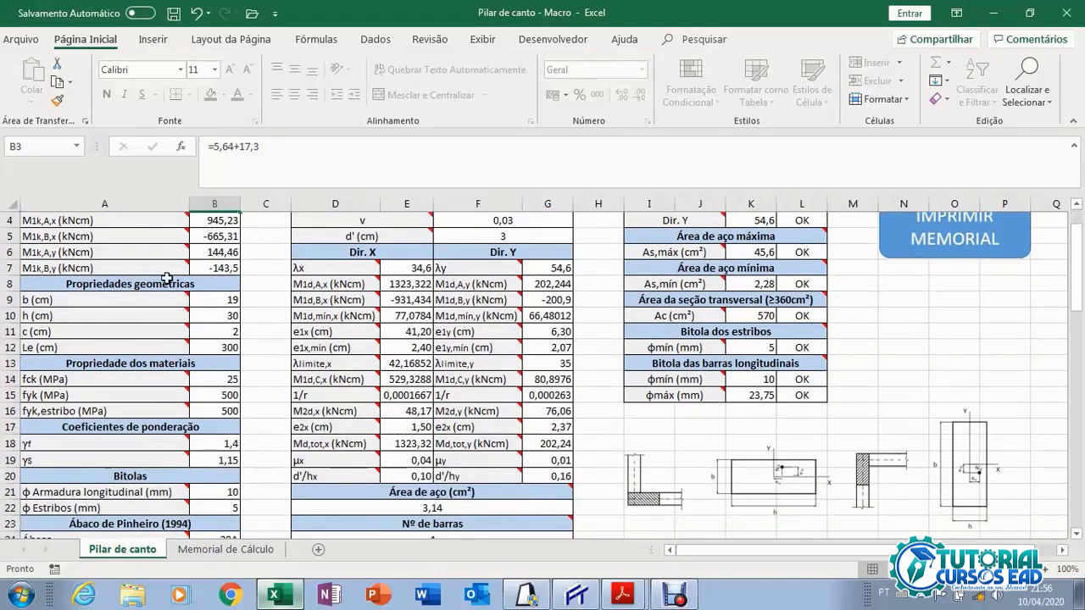
scroll(153, 398, down, 3)
scroll(228, 433, up, 2)
scroll(257, 379, up, 2)
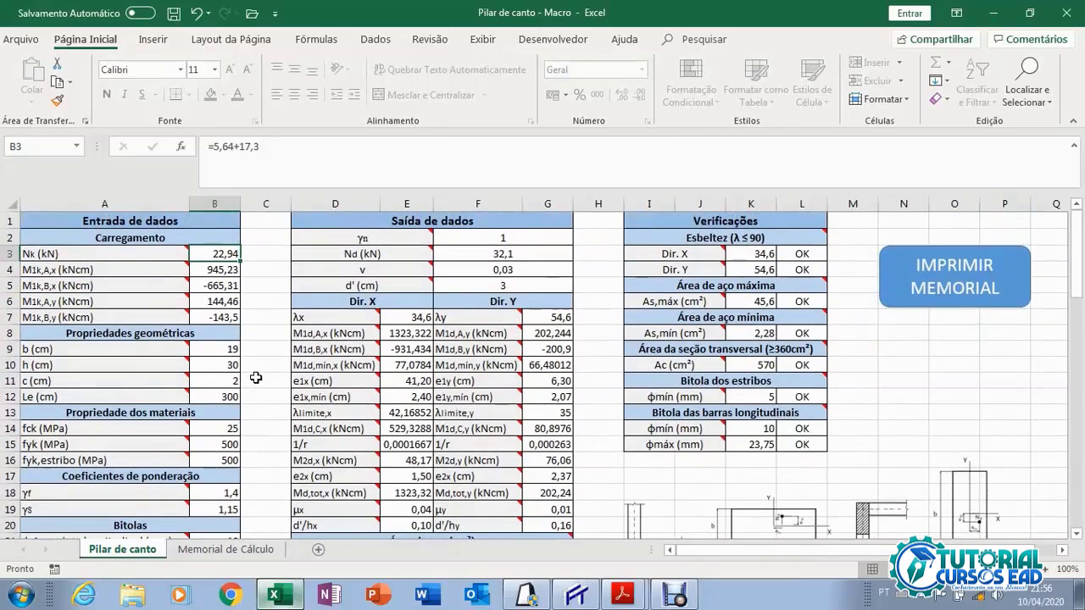
mouse_move(775, 309)
scroll(746, 301, down, 2)
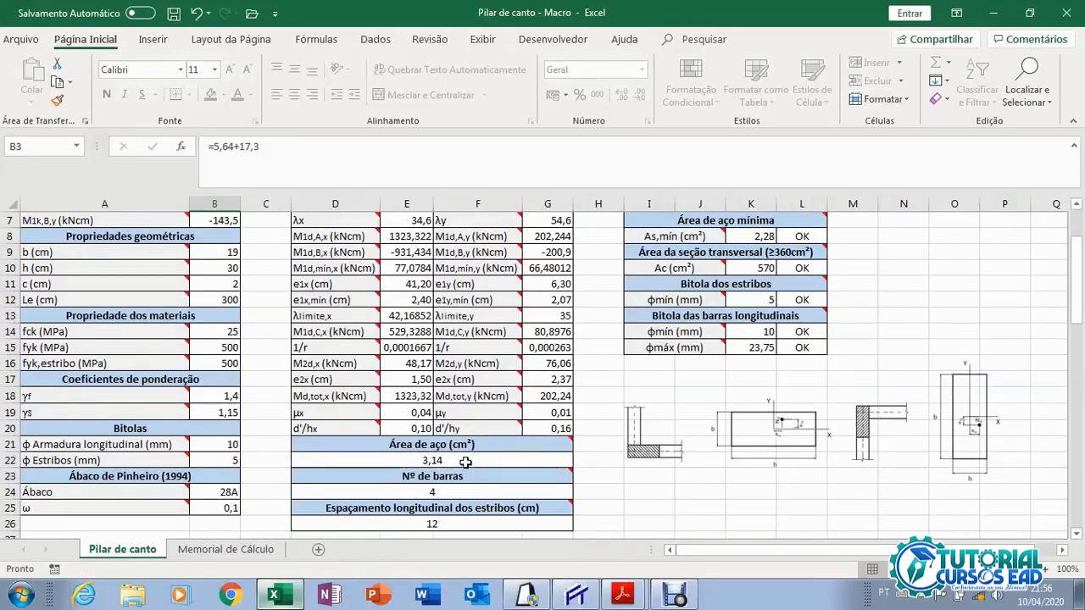
scroll(465, 462, up, 2)
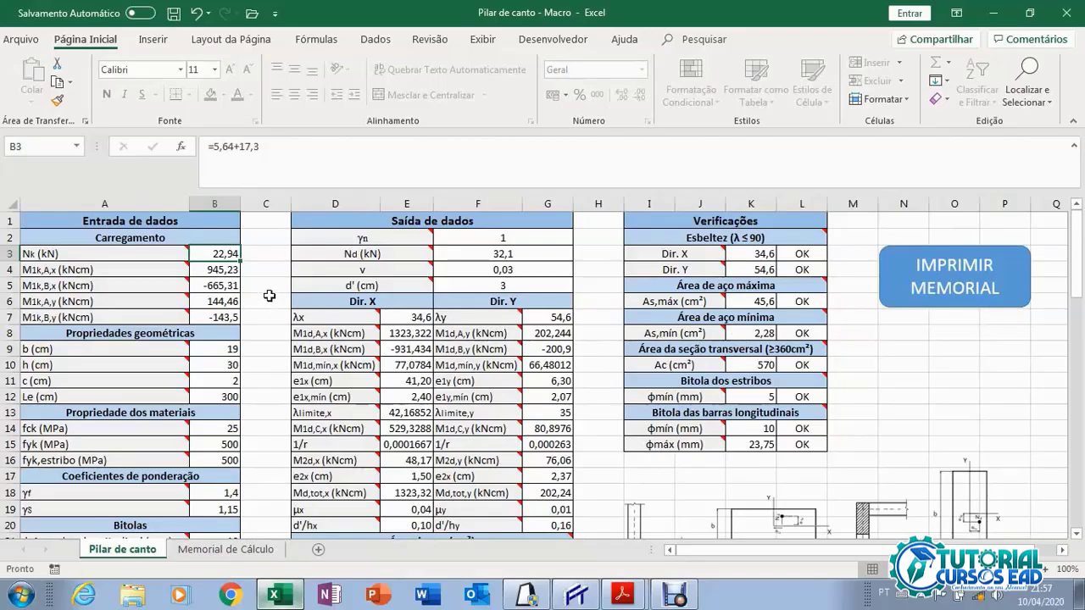
scroll(188, 364, down, 2)
scroll(188, 372, down, 2)
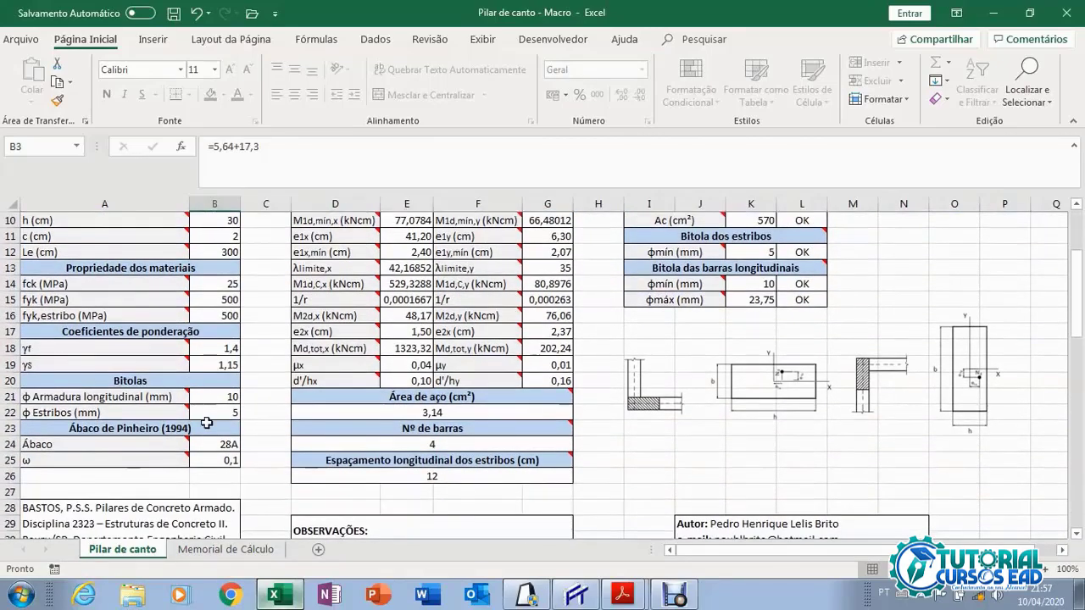
Review the verifications for slenderness, steel areas, section area and bar diameters alongside the input data, steel area and stirrup spacing.
scroll(259, 419, up, 4)
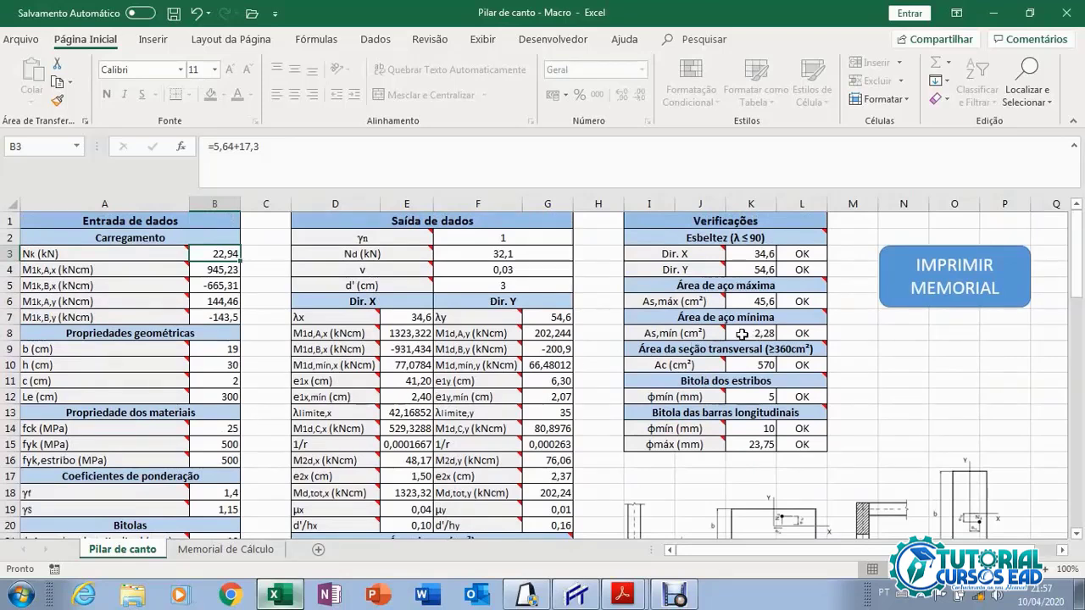
scroll(599, 409, down, 2)
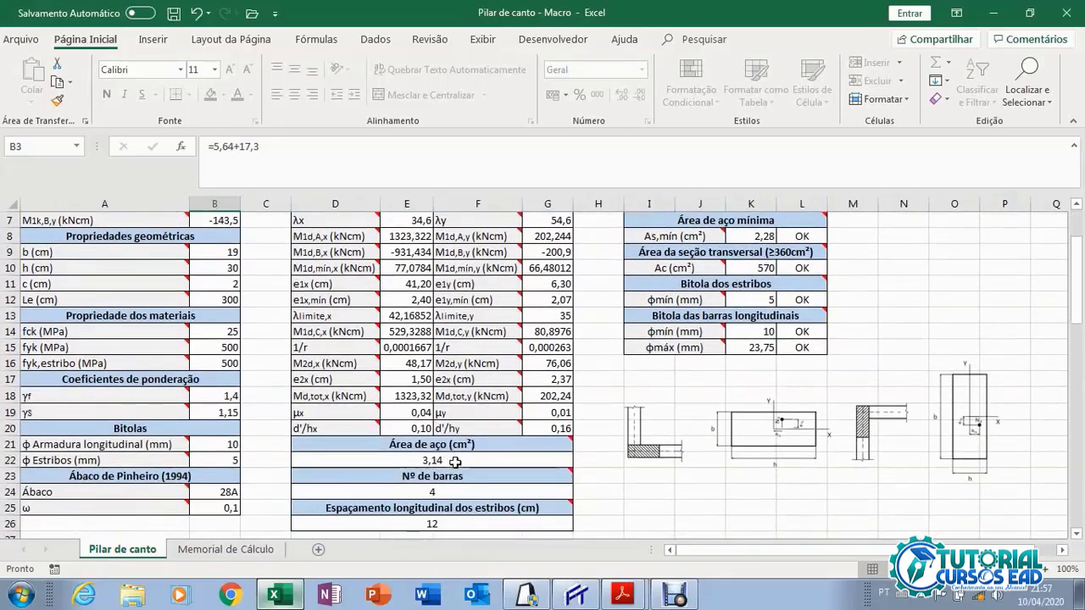
scroll(616, 400, up, 2)
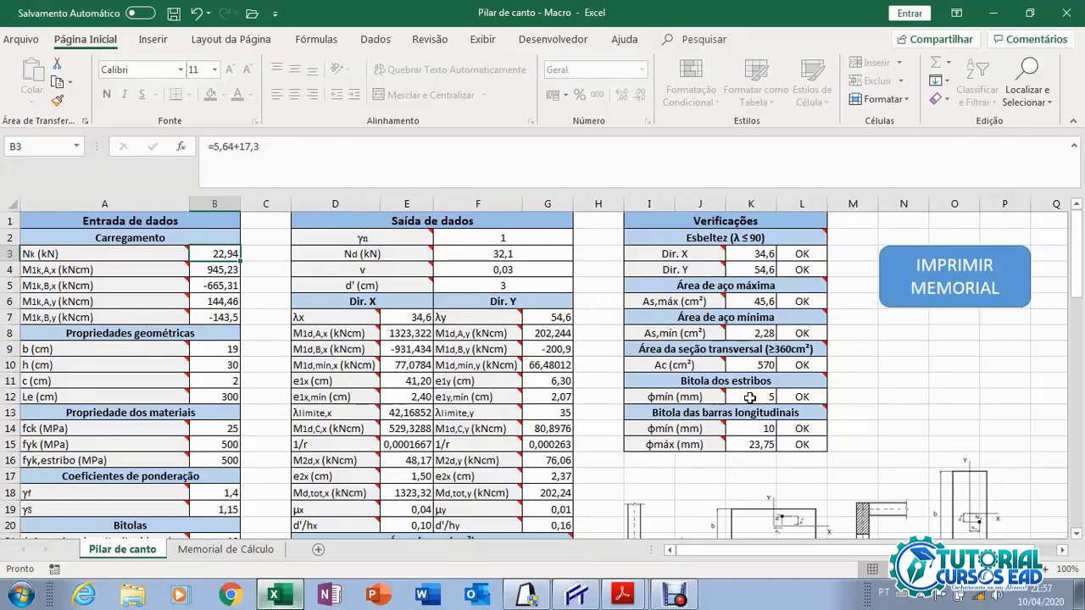
scroll(750, 397, down, 2)
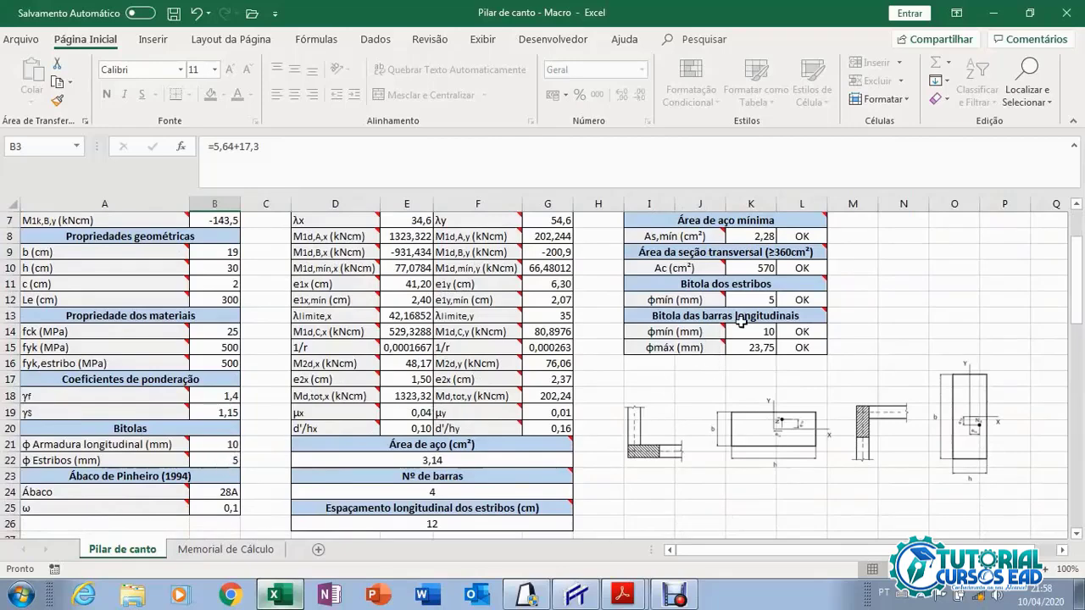
scroll(744, 322, up, 1)
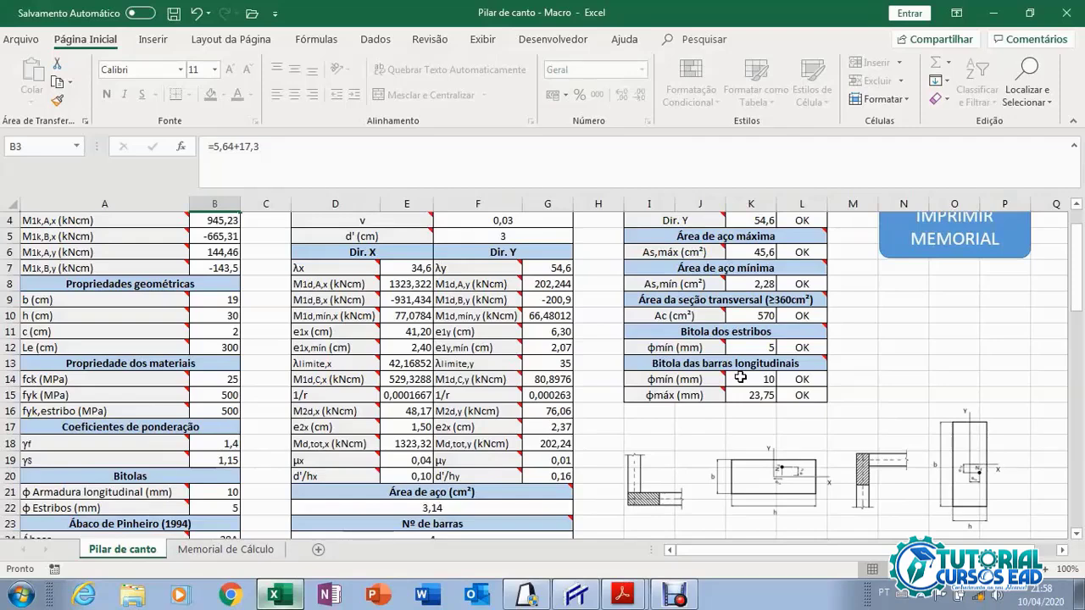
mouse_move(718, 394)
scroll(739, 396, up, 1)
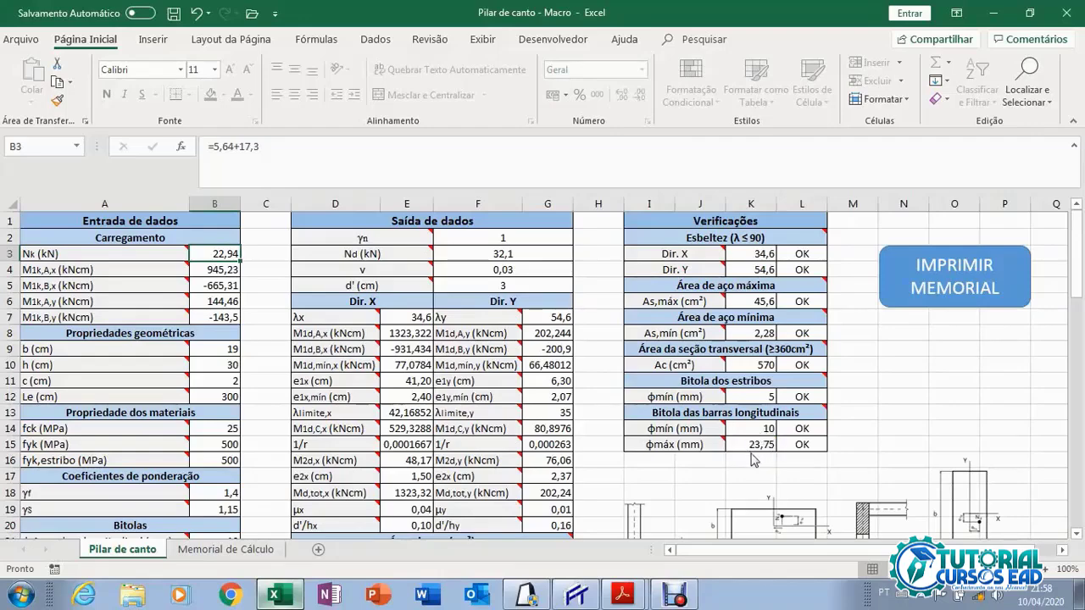
scroll(749, 458, down, 1)
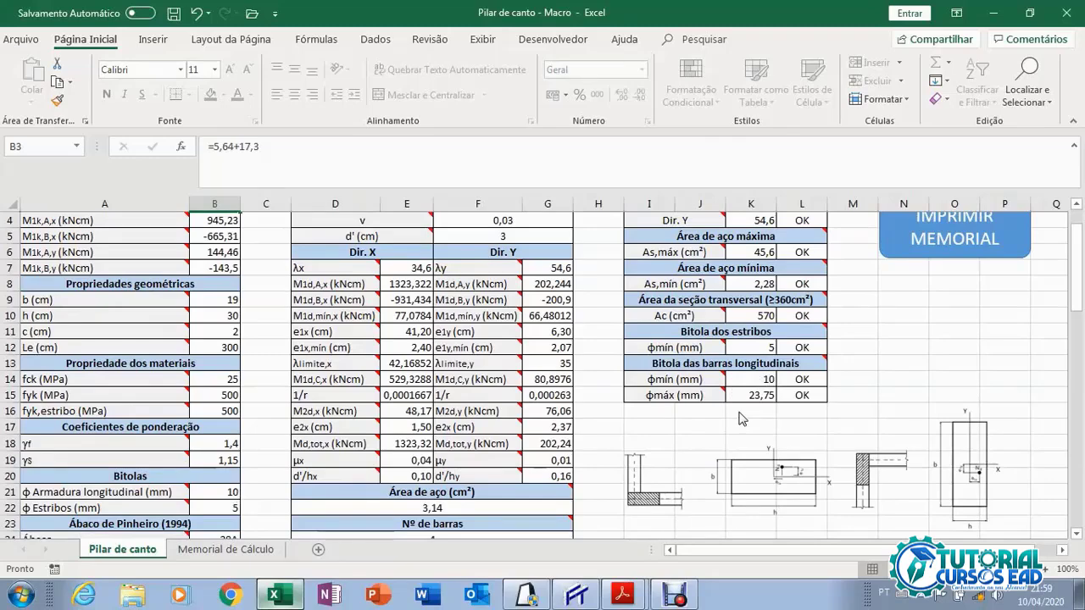
scroll(739, 418, up, 1)
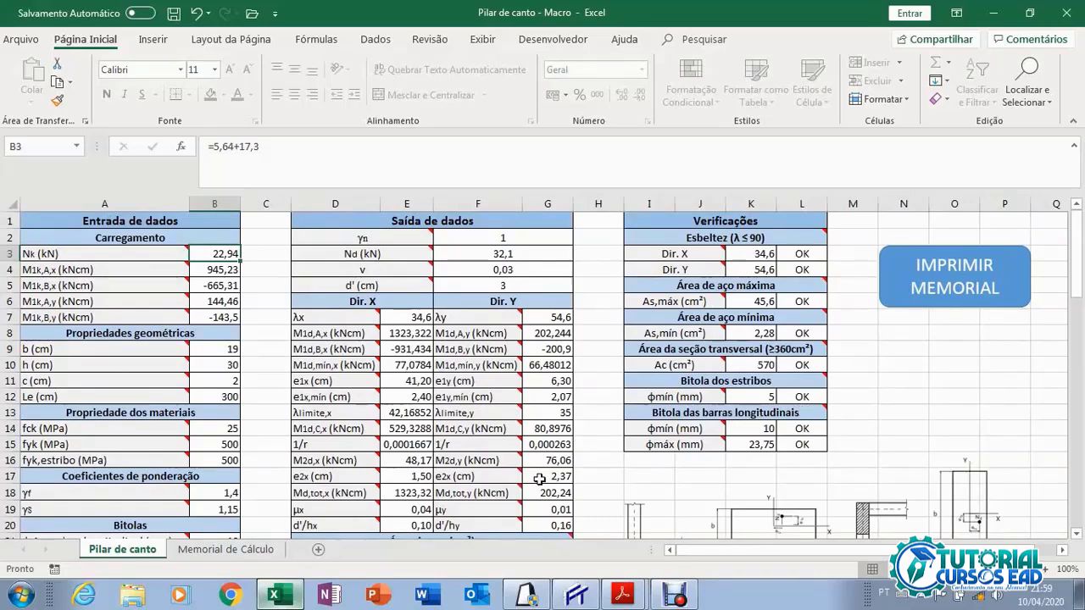
Look through the Memorial de Cálculo sheet, from the loads to the second-order and total bending moments.
click(256, 551)
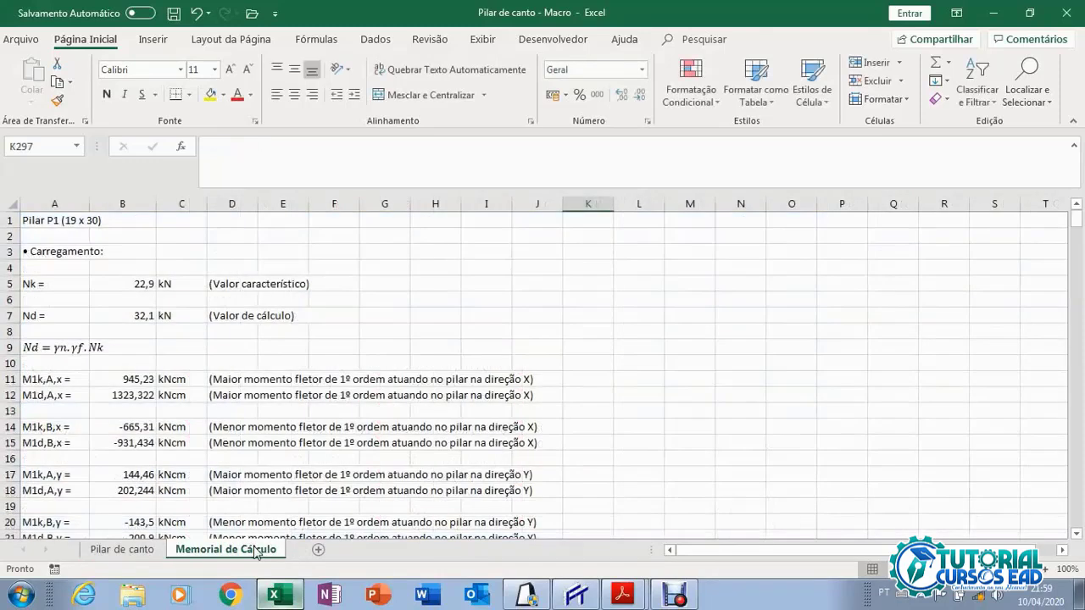
scroll(620, 370, down, 16)
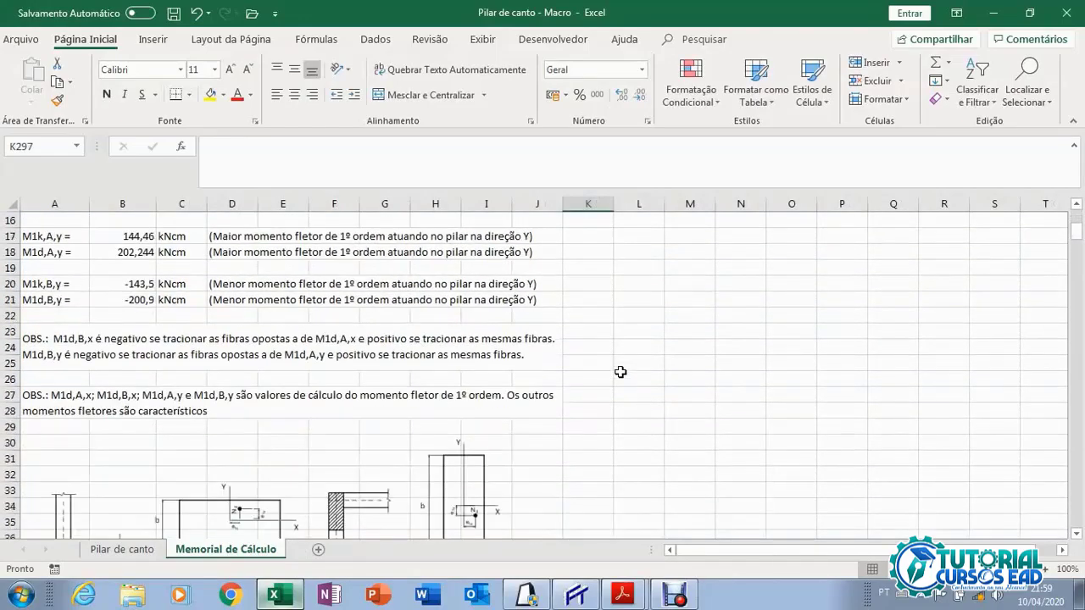
scroll(620, 372, down, 20)
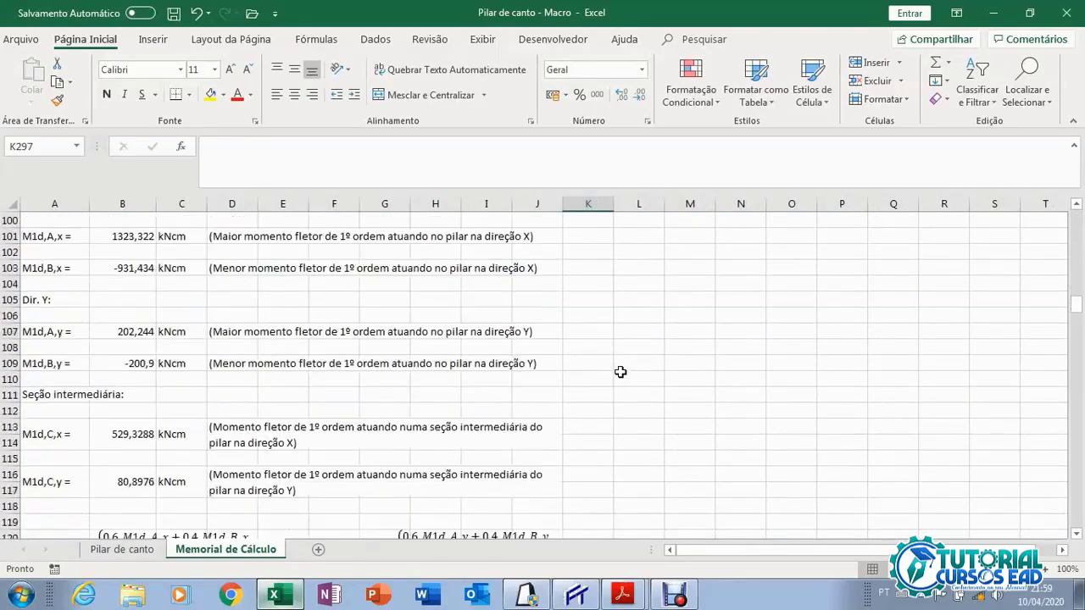
scroll(619, 371, down, 4)
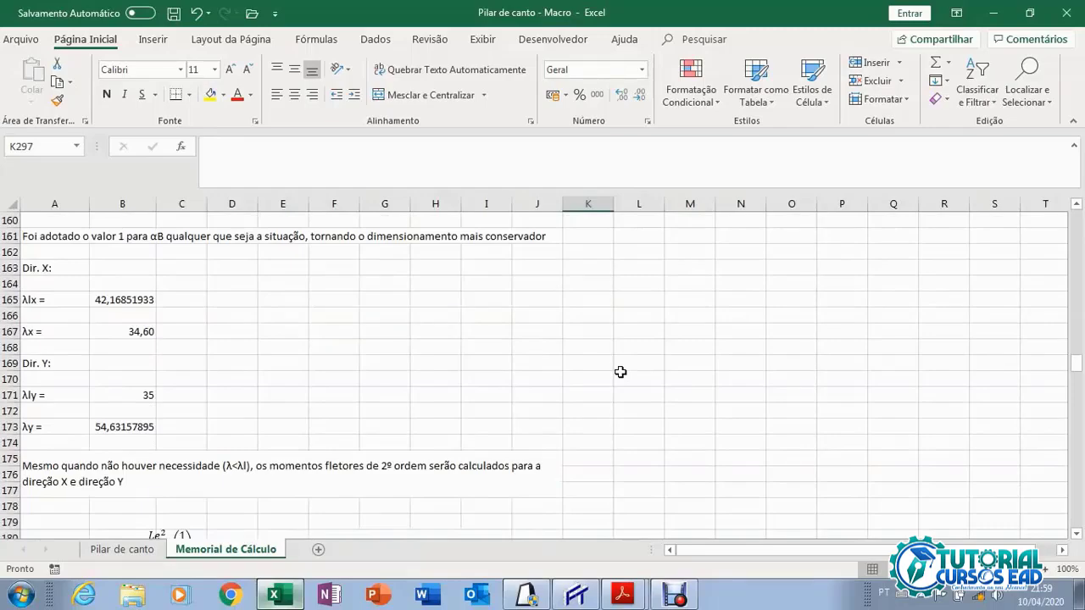
scroll(620, 371, down, 20)
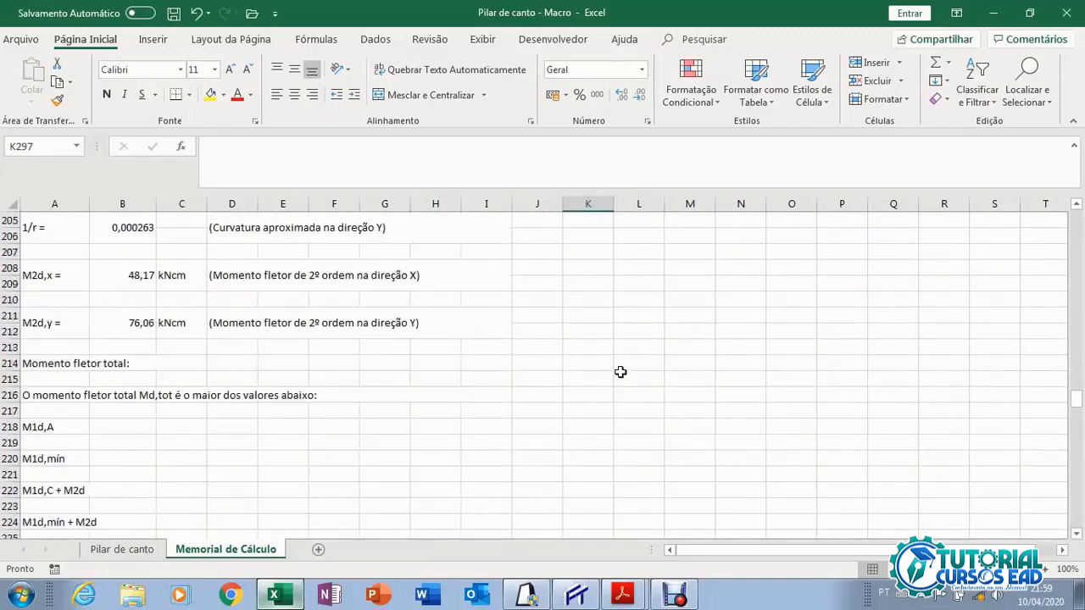
drag(1076, 438, 1072, 214)
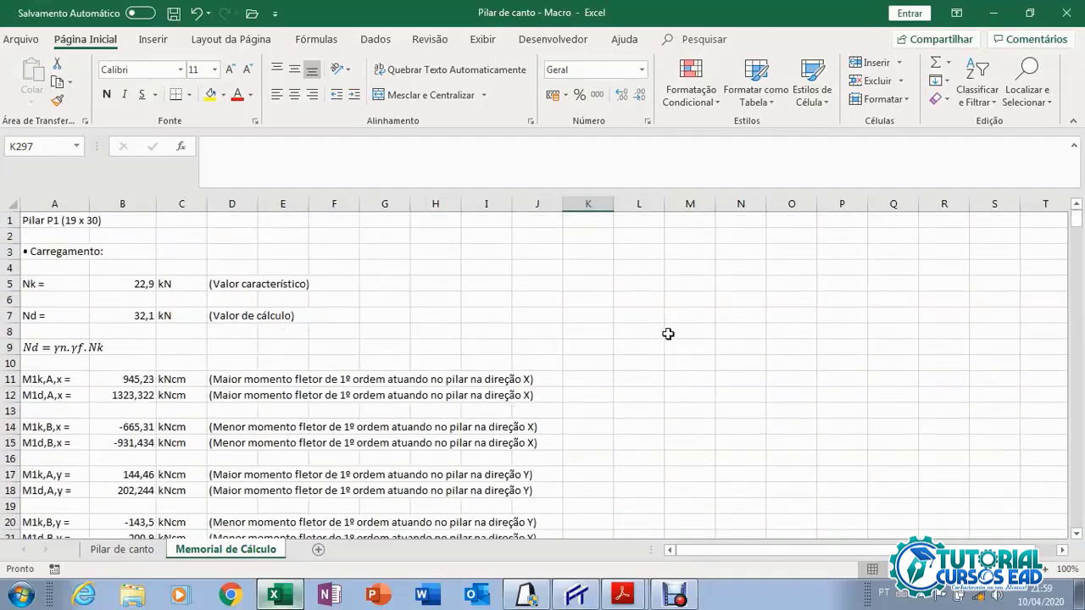
Generate the memorial PDF from the Pilar de canto sheet, skim its pages in Adobe Acrobat Reader and close it.
click(149, 556)
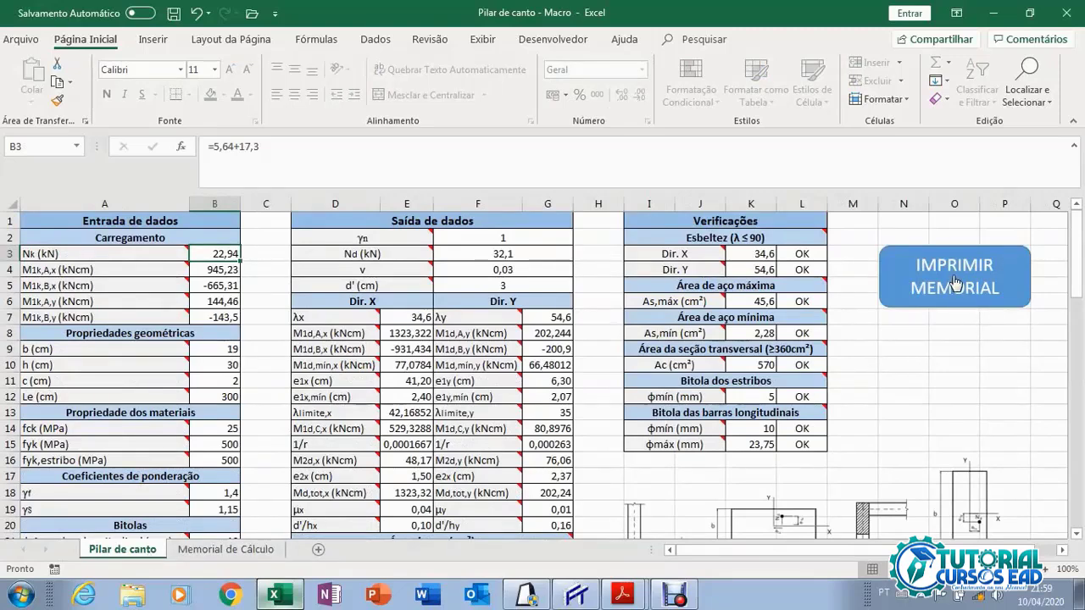
click(955, 283)
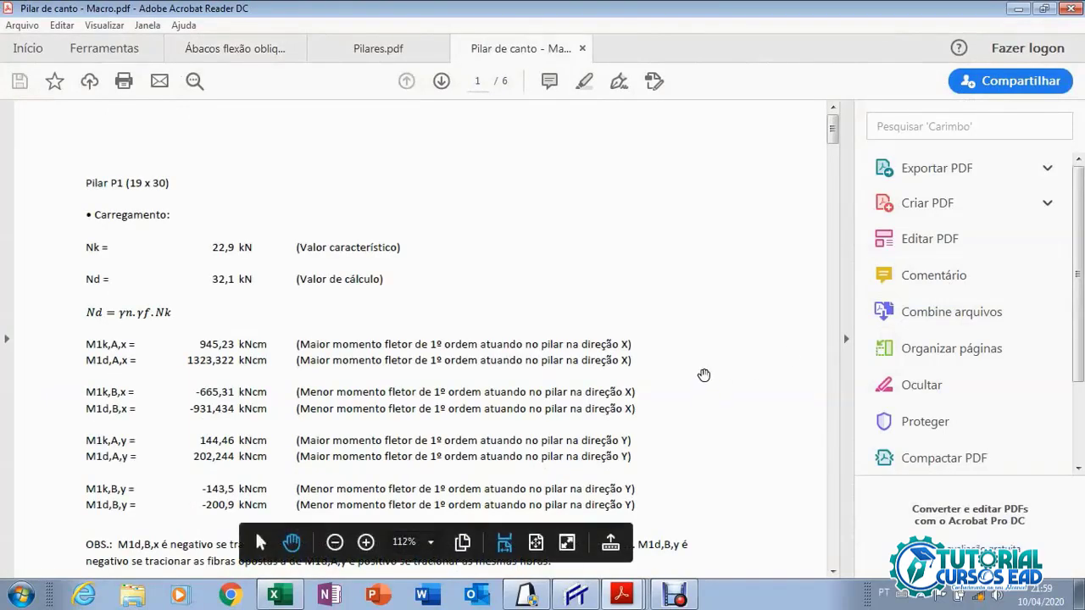
scroll(714, 295, down, 10)
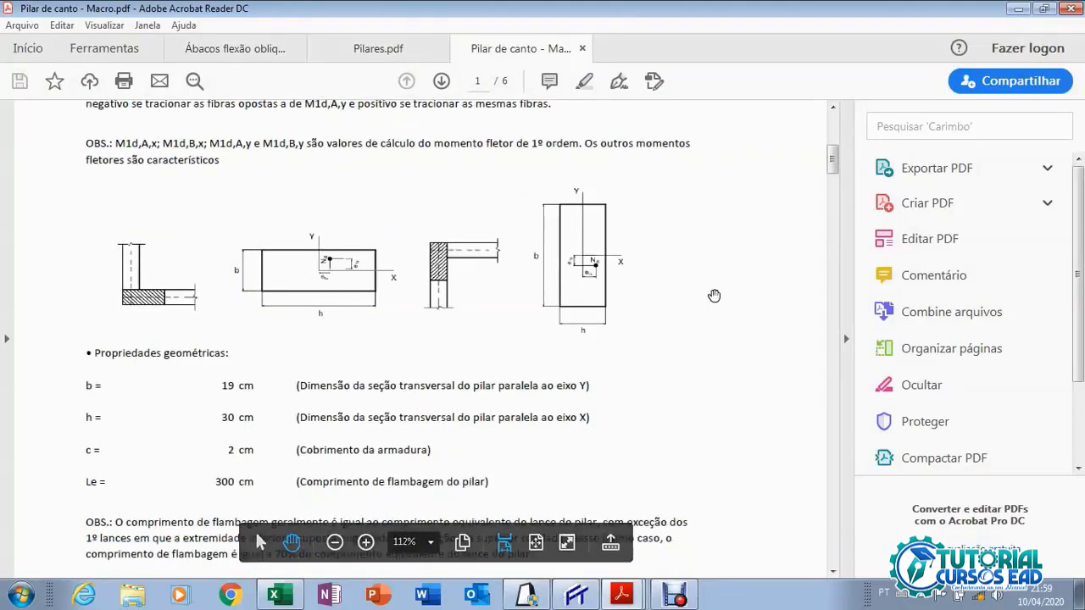
scroll(715, 295, down, 20)
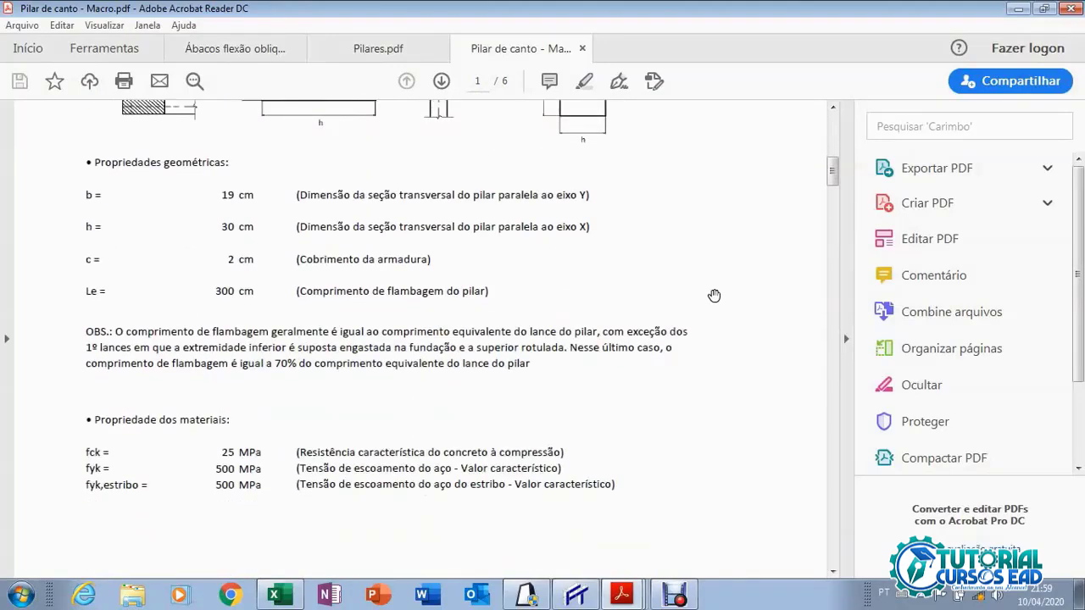
scroll(714, 295, down, 5)
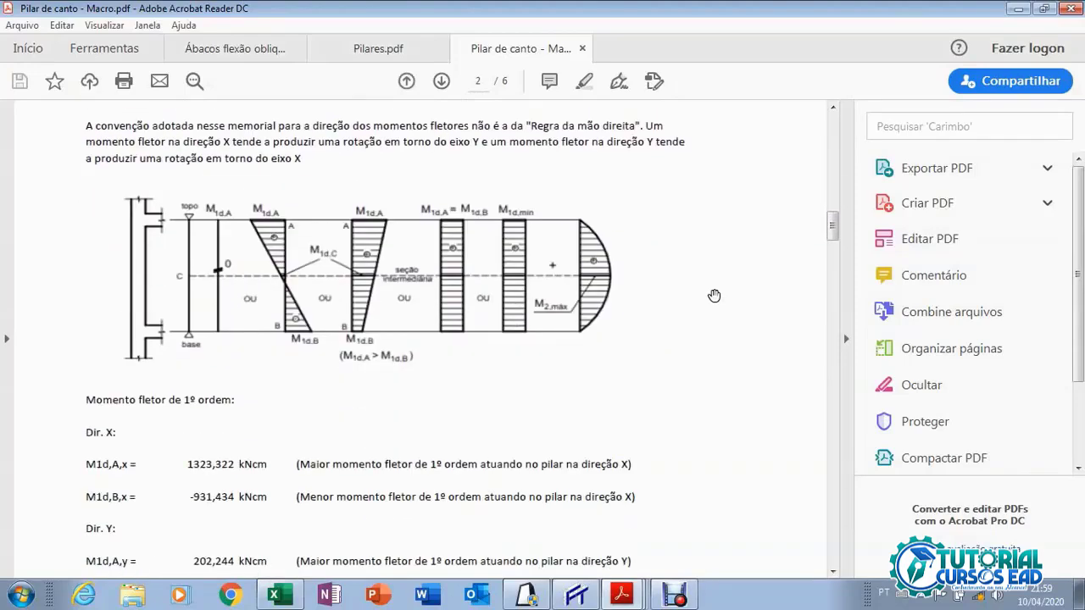
scroll(714, 295, down, 20)
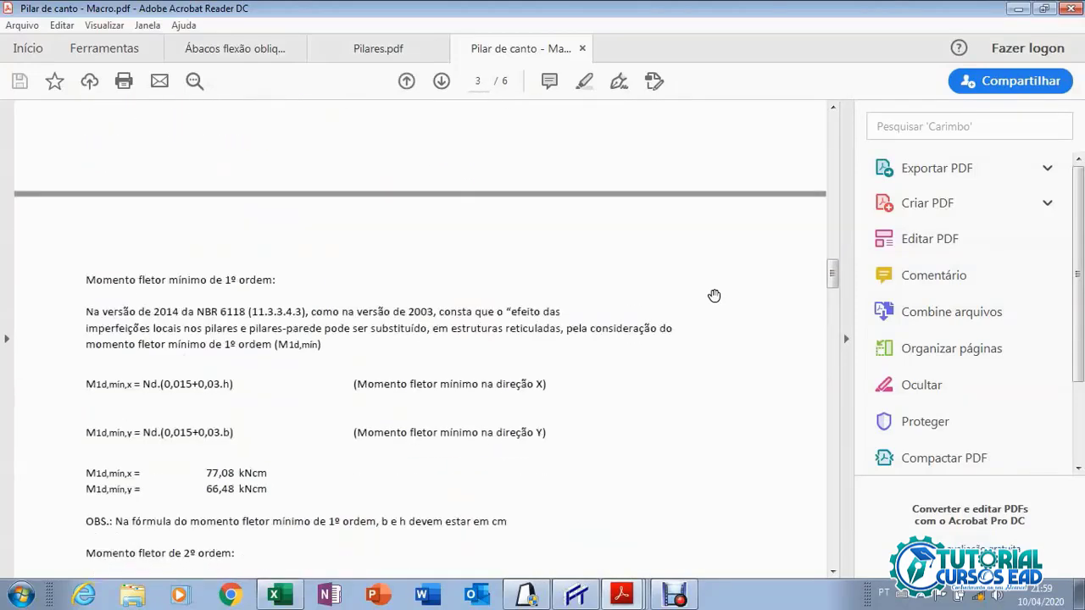
scroll(715, 295, down, 13)
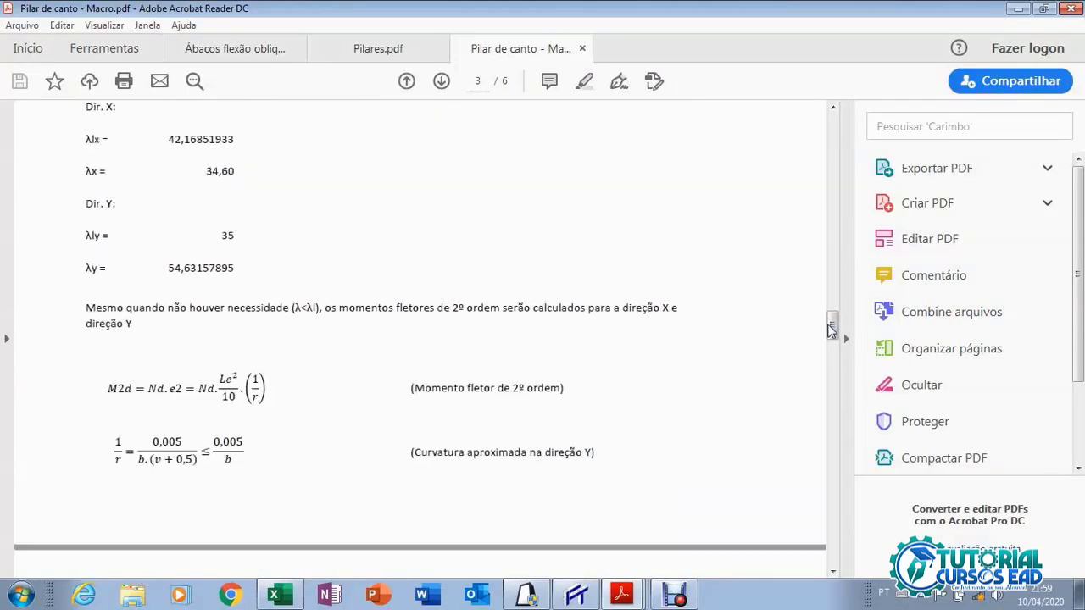
drag(832, 331, 852, 110)
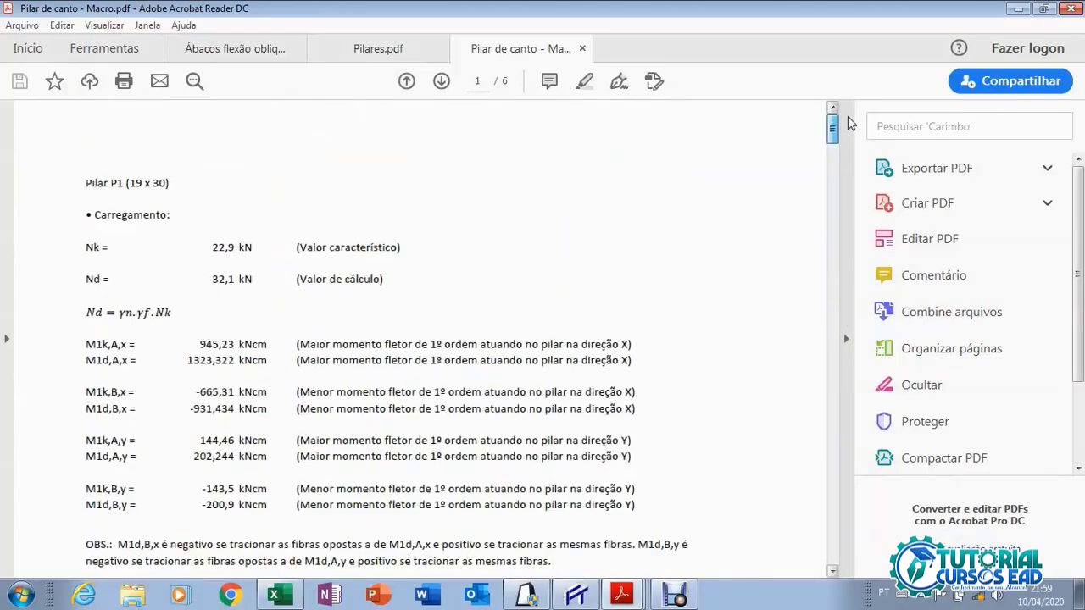
click(581, 48)
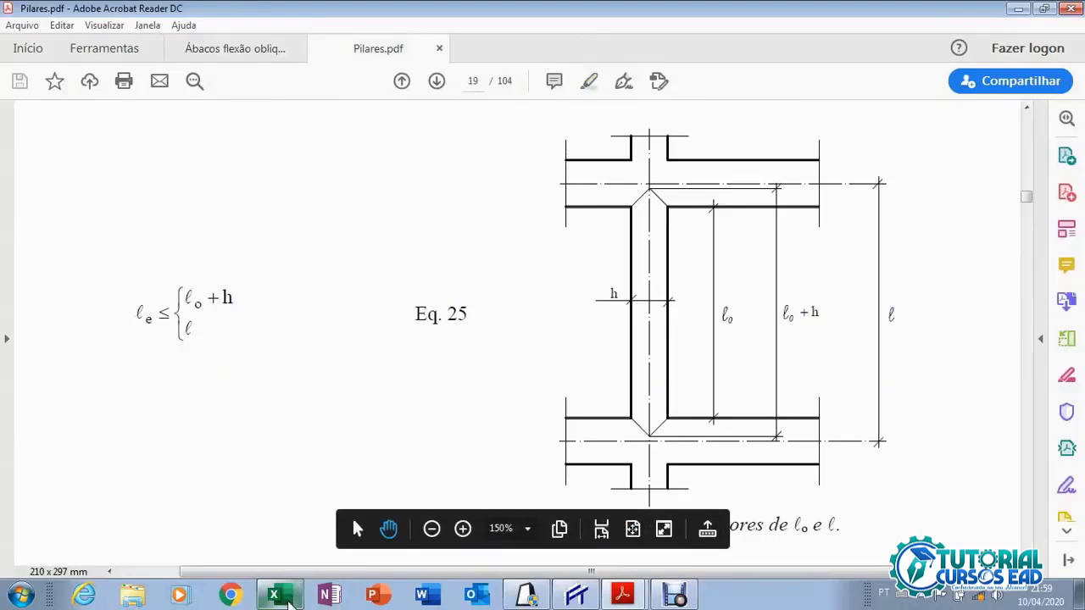
Switch back to Excel and insert four blank rows above the Pilar P1 title in the Memorial de Cálculo sheet.
click(273, 596)
click(224, 550)
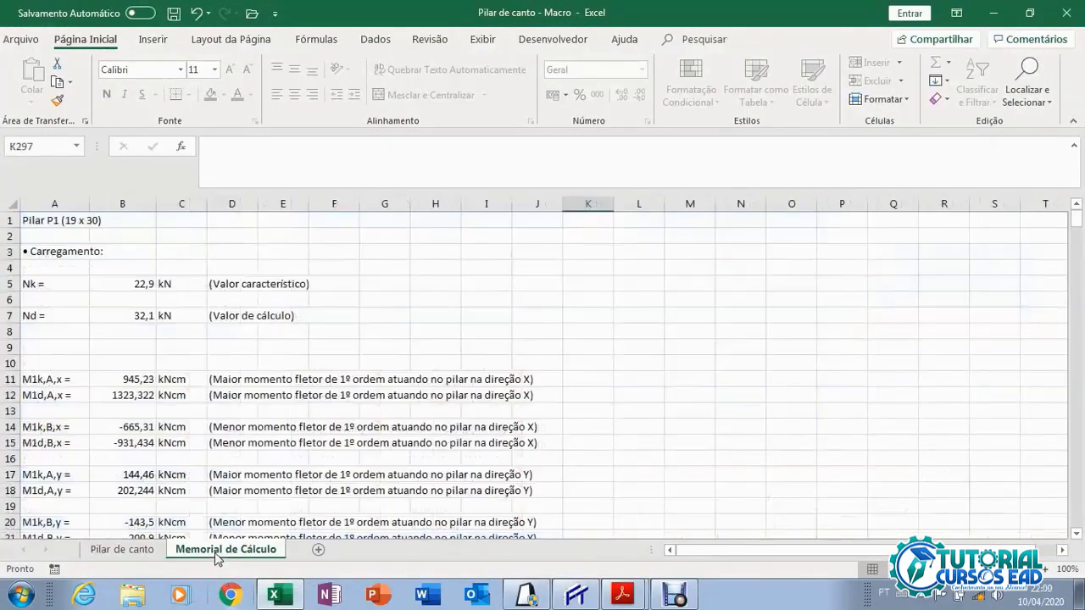
click(11, 221)
right_click(10, 220)
click(52, 332)
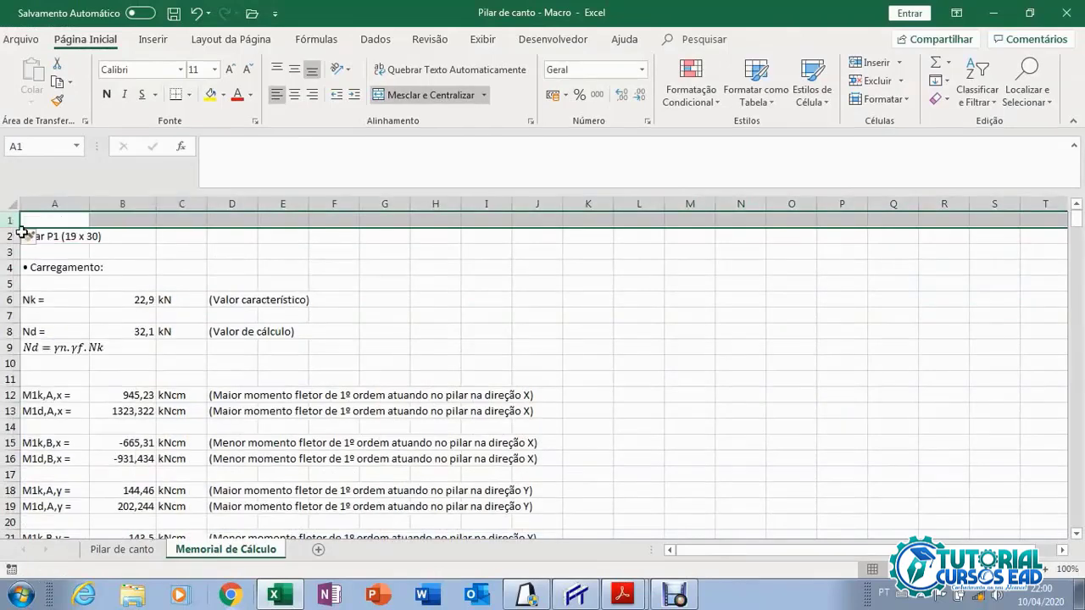
right_click(12, 220)
click(53, 330)
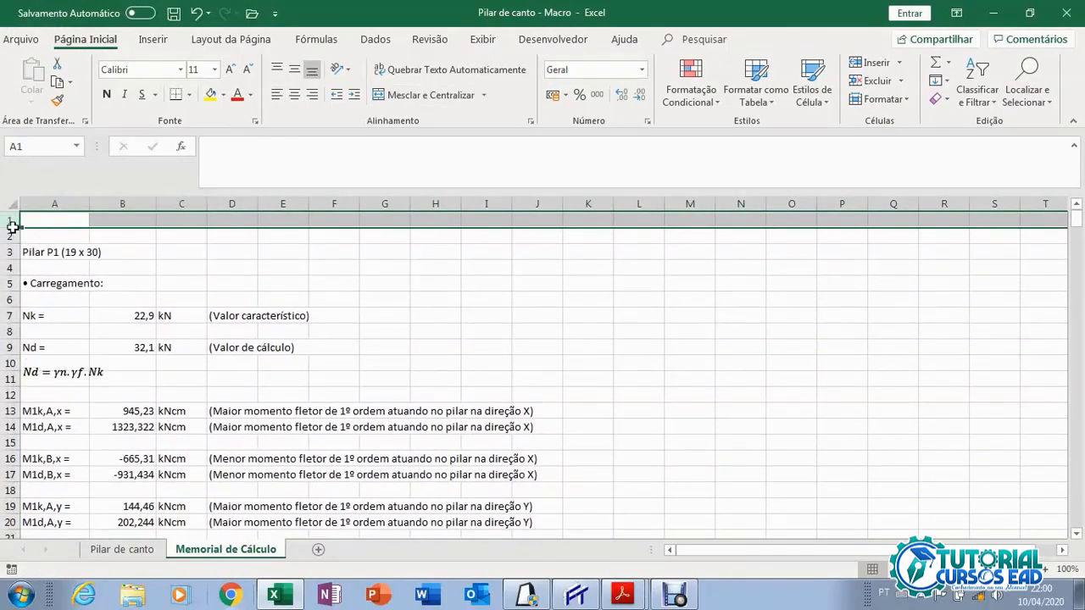
right_click(11, 221)
click(53, 327)
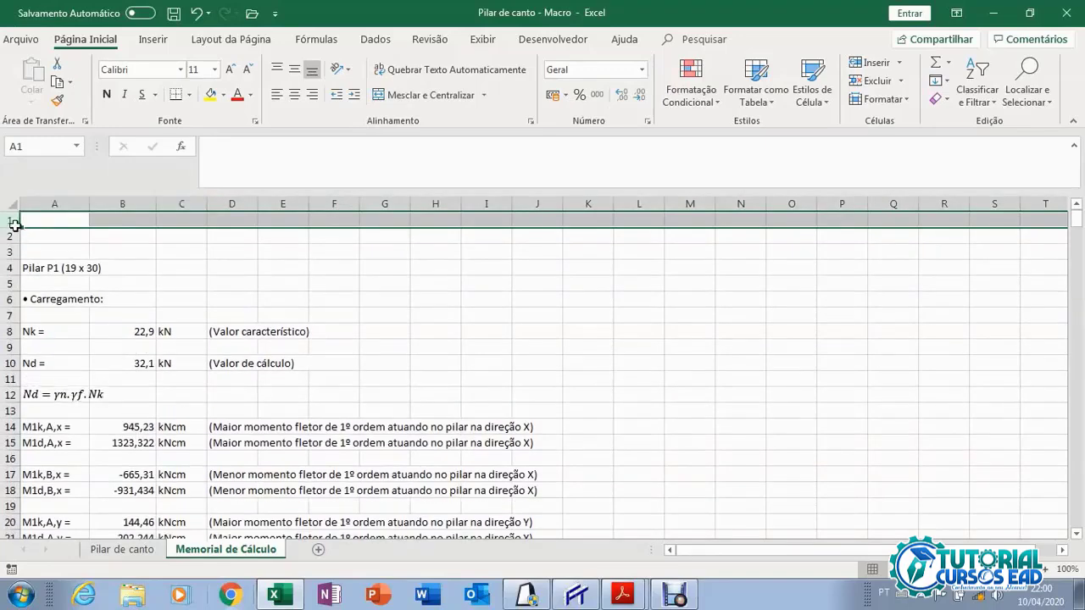
right_click(11, 221)
click(56, 335)
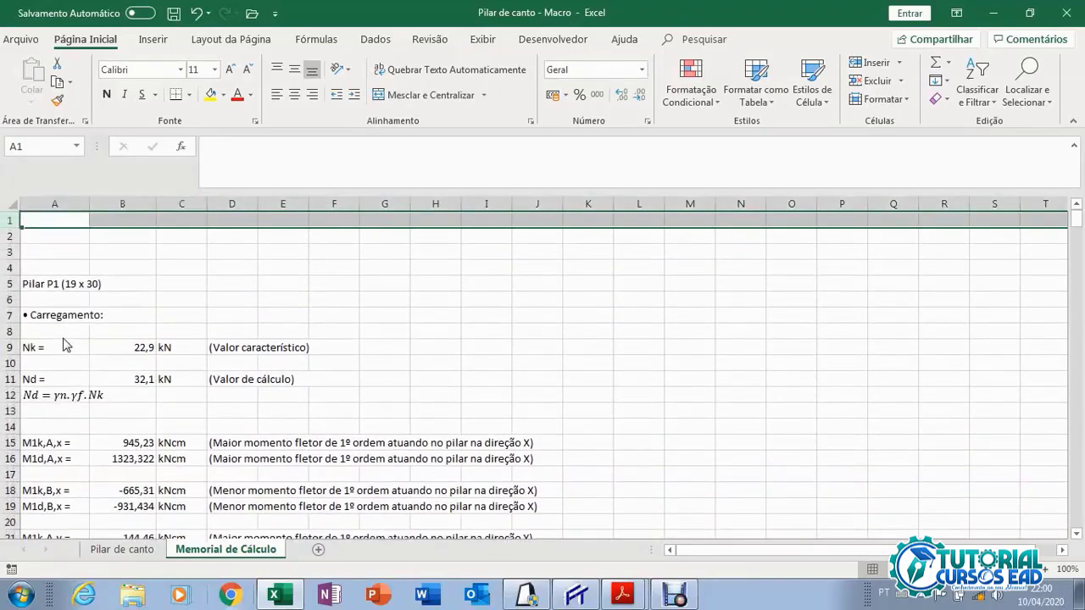
Fill the new header rows with sample text: fdsdfsd in B2, fdsfds in C3, fsfdsfsdg in C2, gfgdfg in D3 and gfgdgd in E2.
click(122, 235)
text(fdsdfsd)
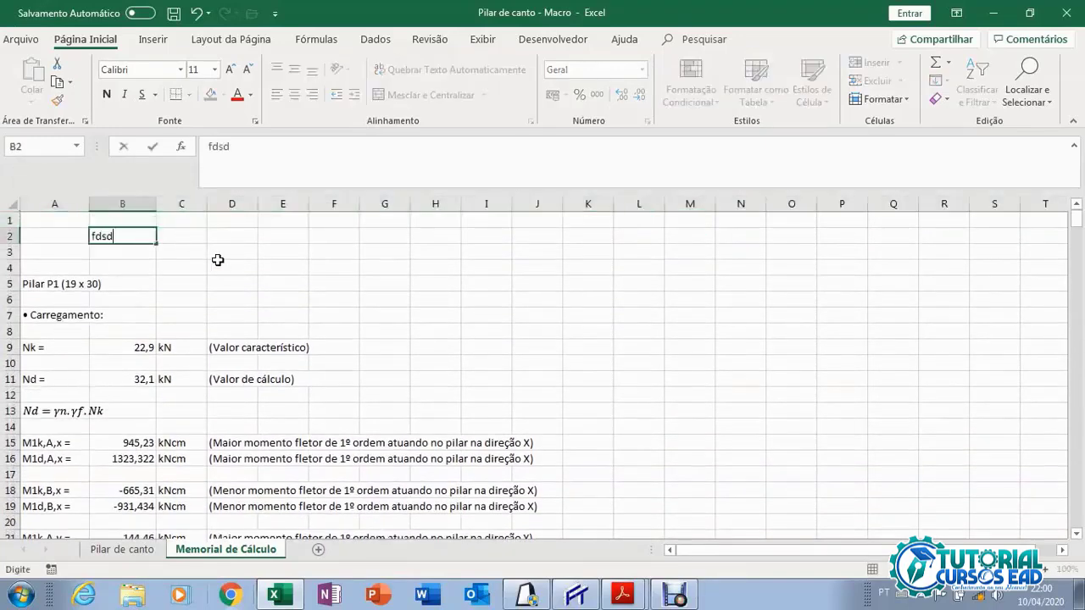
click(195, 251)
text(fdsfds)
click(192, 236)
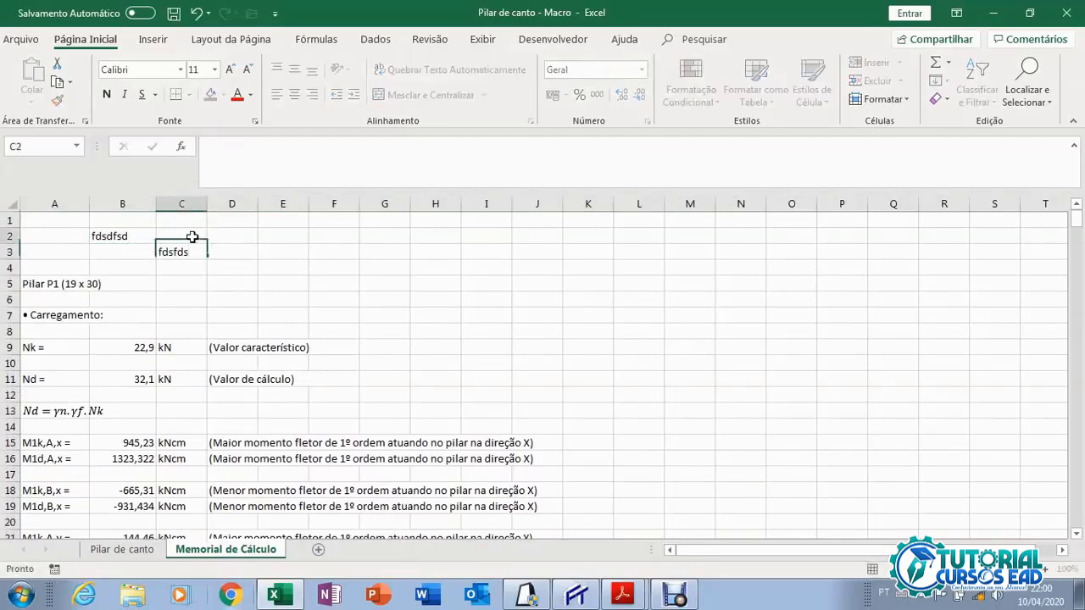
text(fsfdsfsdg)
click(260, 253)
text(gfgdfg)
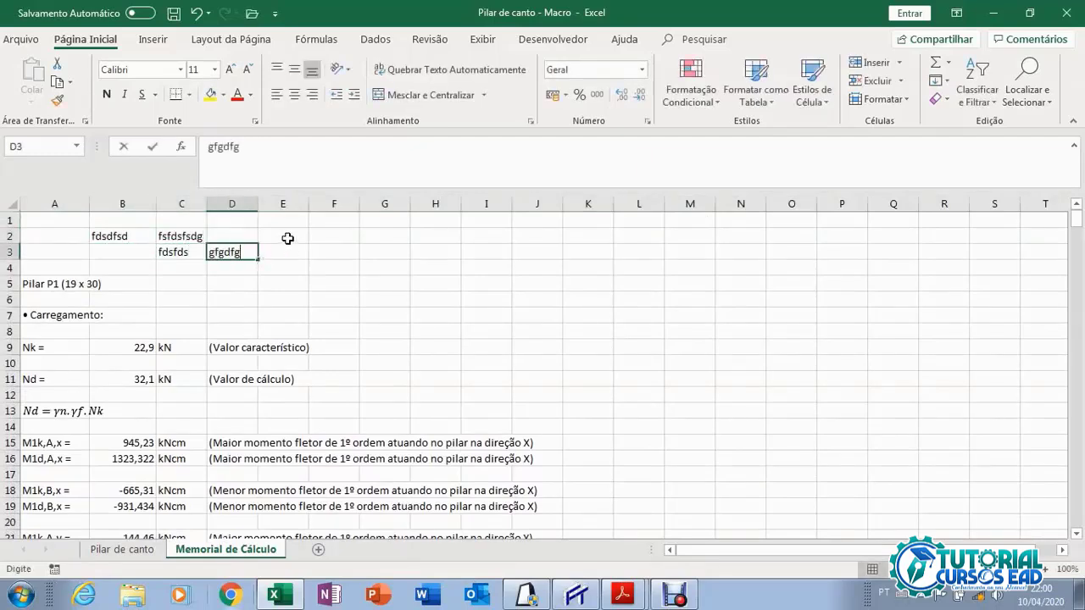
click(286, 238)
text(gfgdgd)
click(290, 285)
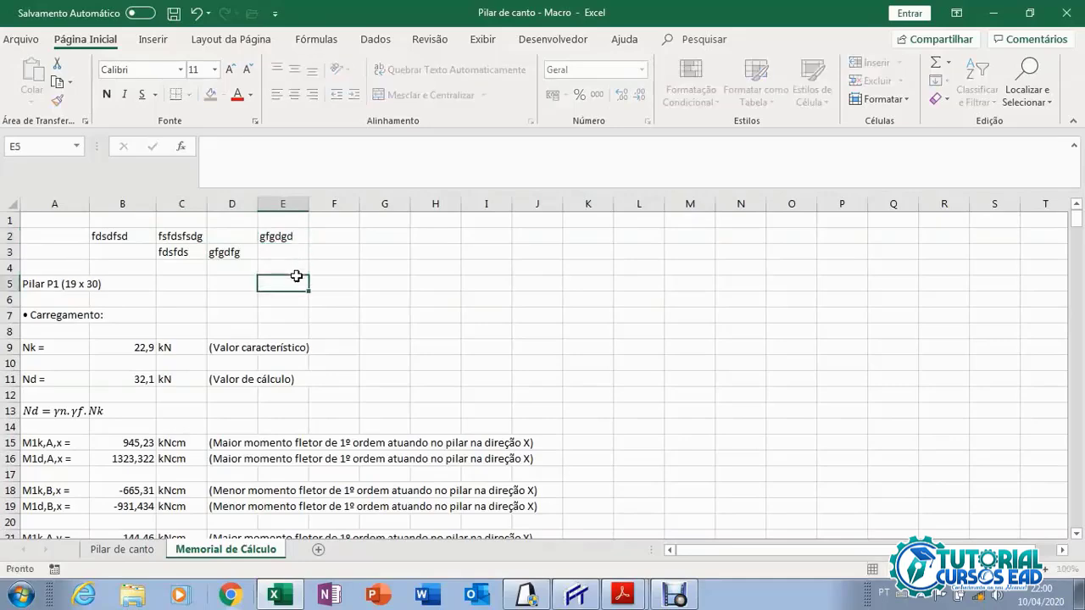
Generate the memorial PDF again from the Pilar de canto sheet, check its header text, close it and return to Excel.
click(138, 551)
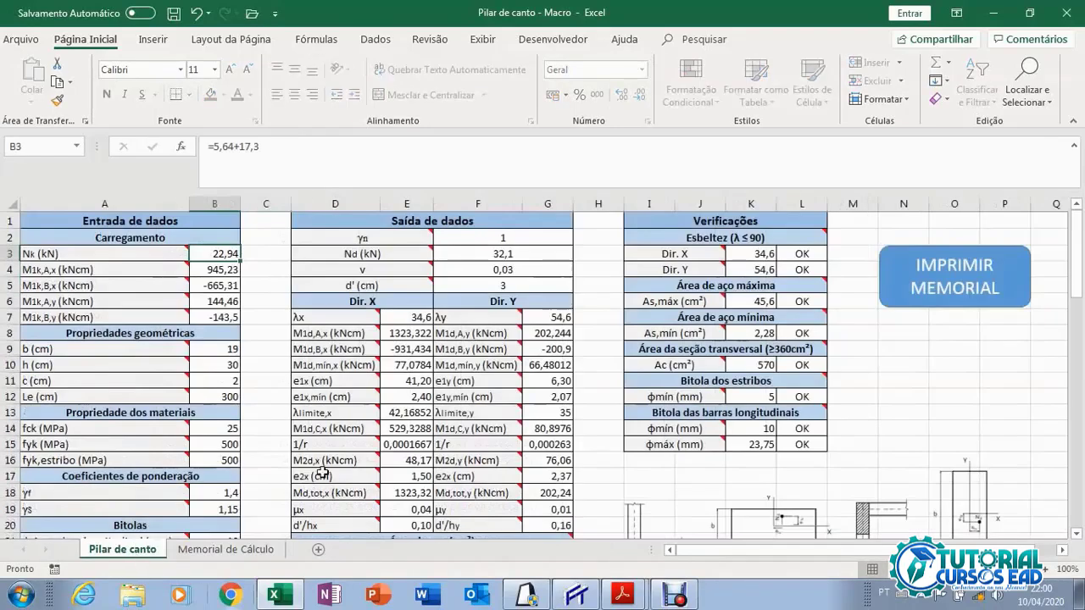
click(955, 285)
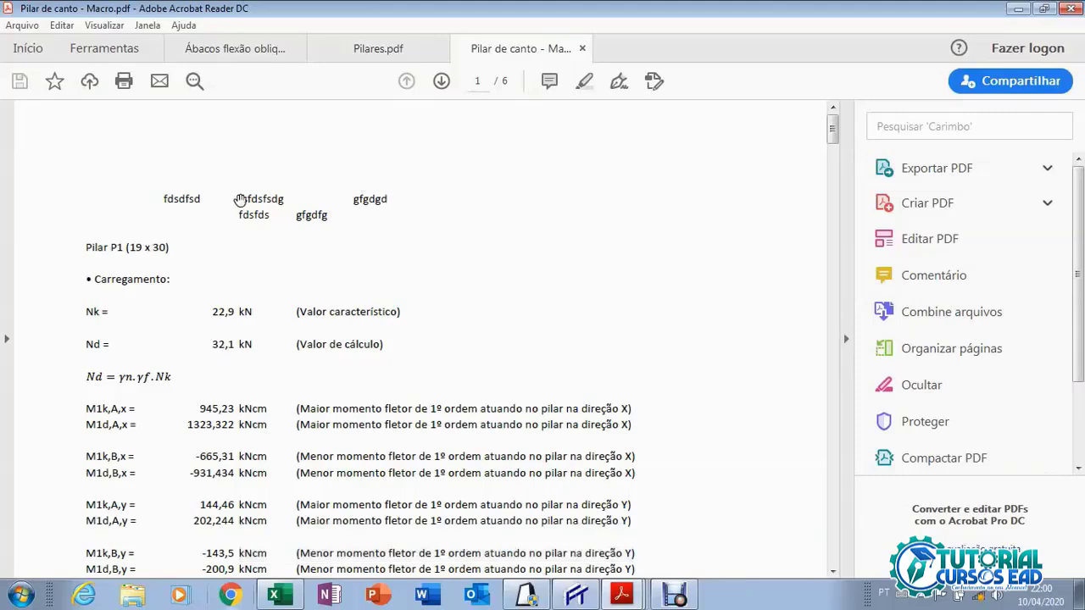
click(583, 50)
click(274, 595)
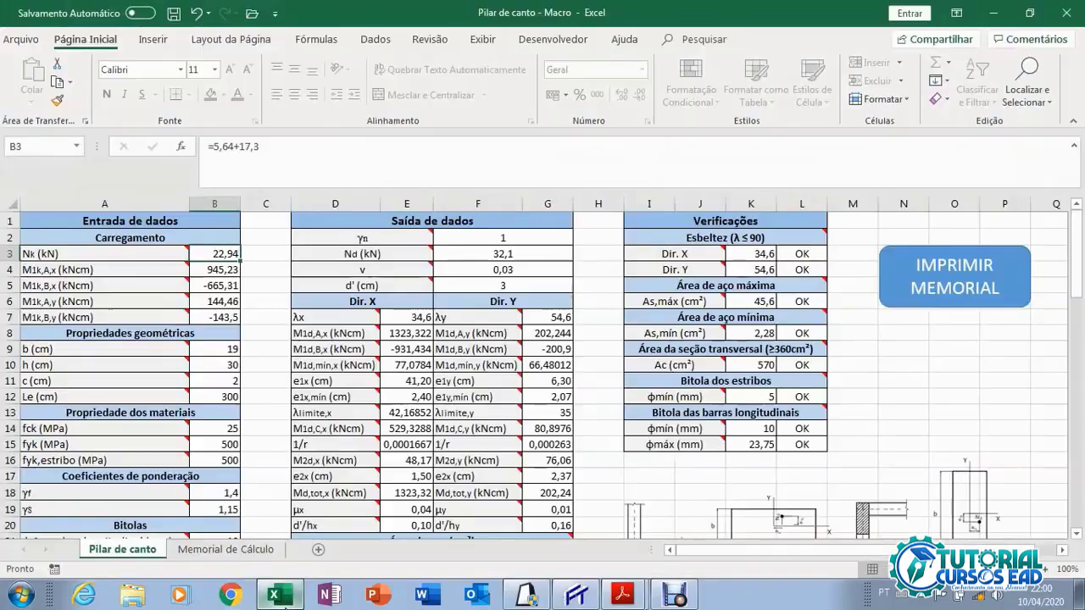
Review the bibliographic references, the OBSERVAÇÕES notes and the author and usage notice below the calculation tables of the Pilar de canto sheet.
scroll(275, 394, down, 8)
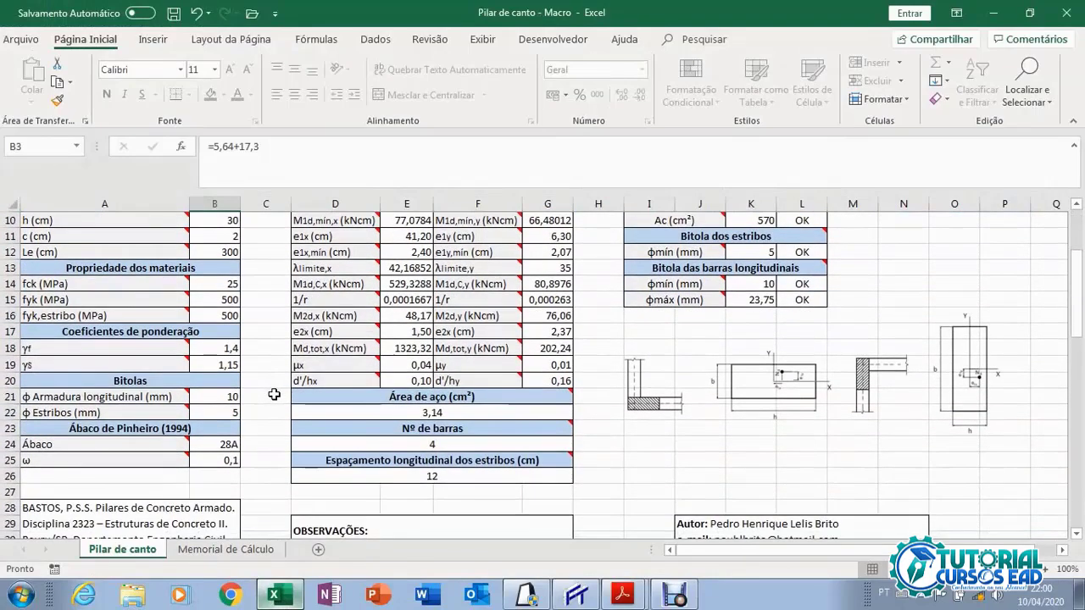
scroll(273, 393, down, 1)
scroll(259, 373, up, 1)
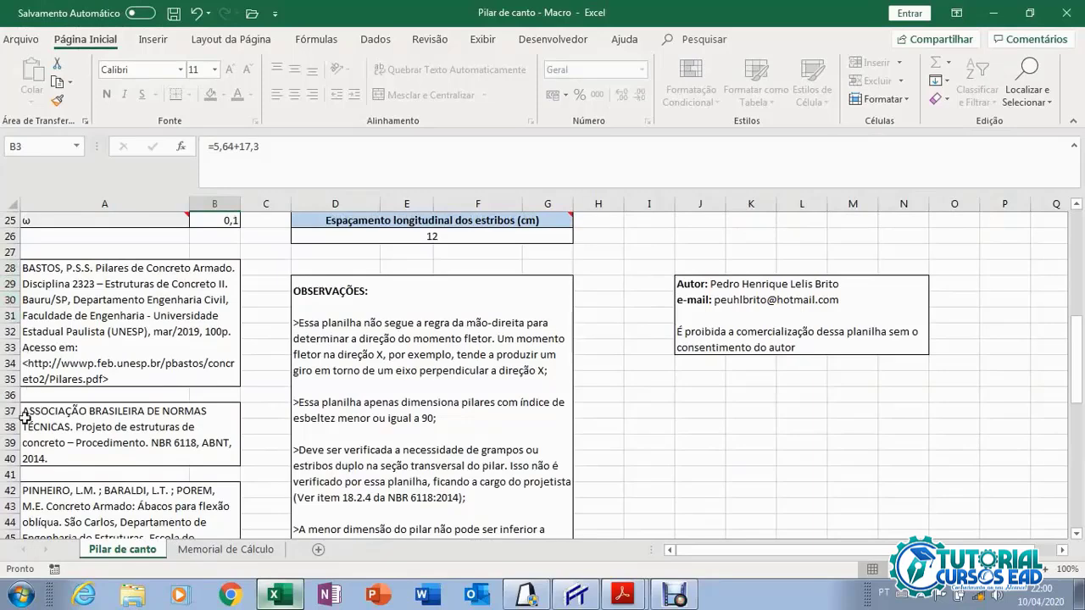
scroll(8, 445, down, 1)
scroll(8, 452, down, 1)
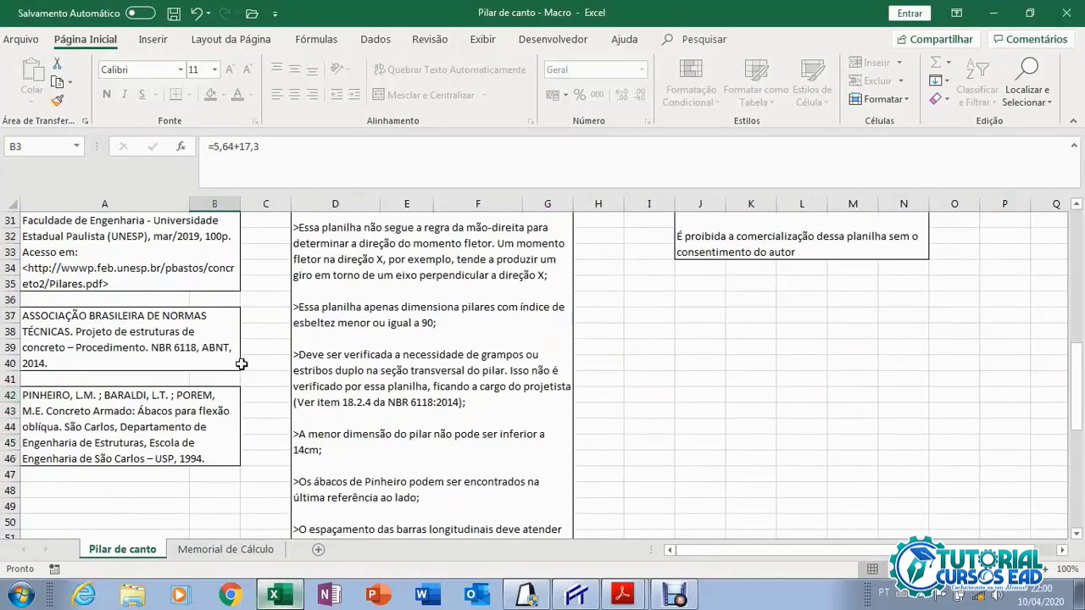
scroll(242, 365, up, 3)
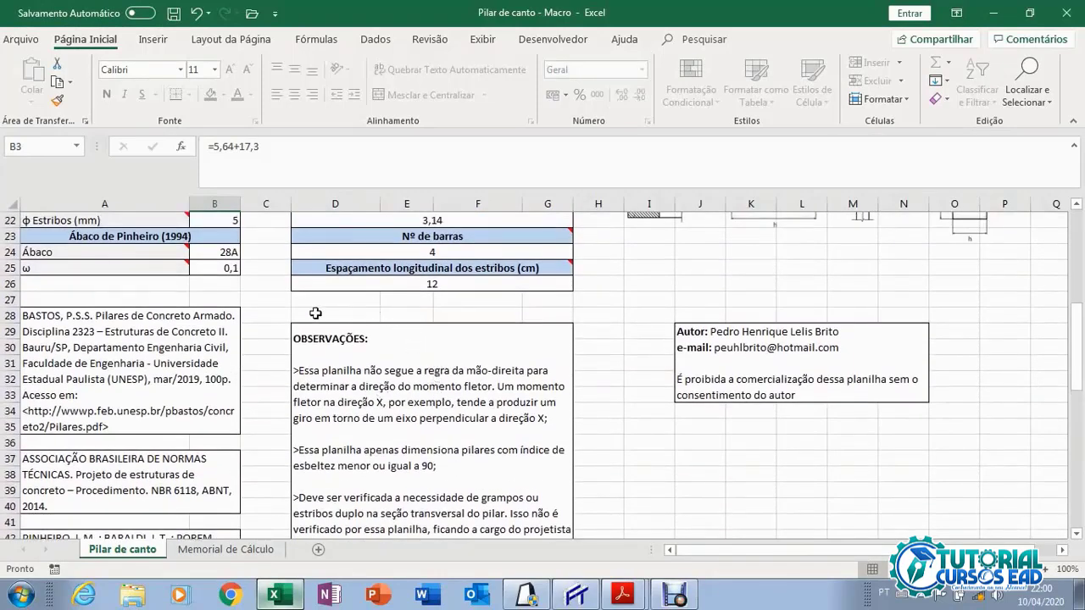
scroll(283, 340, down, 9)
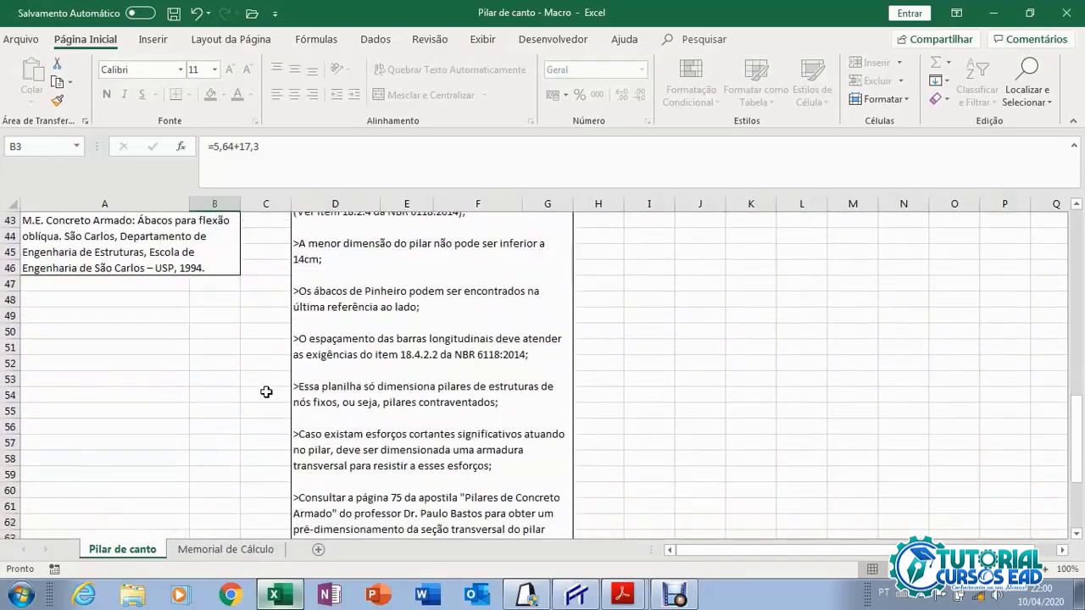
scroll(499, 460, down, 1)
scroll(605, 424, up, 13)
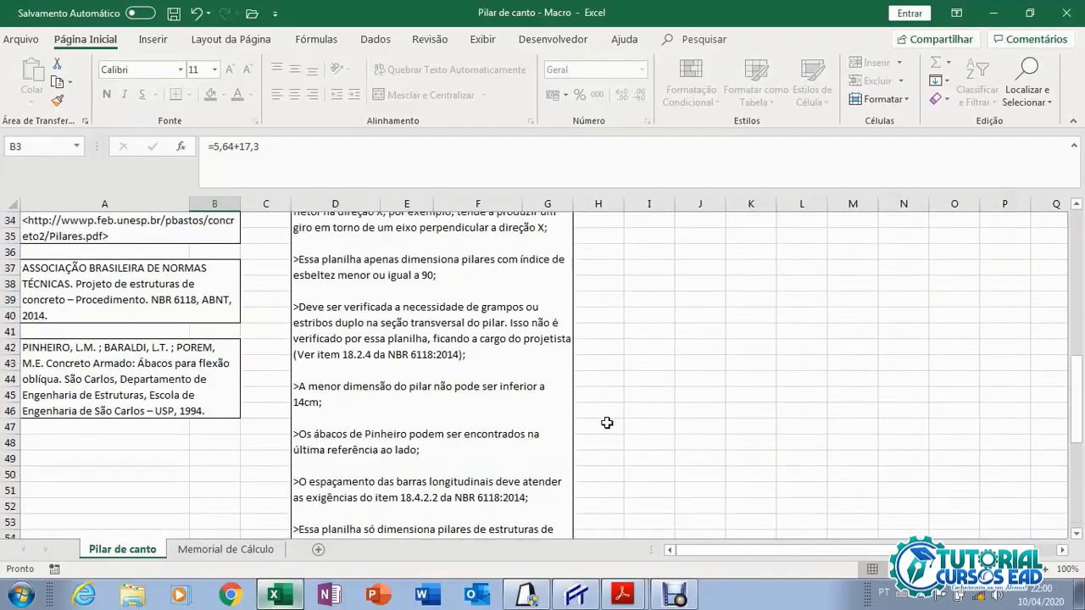
scroll(743, 444, down, 1)
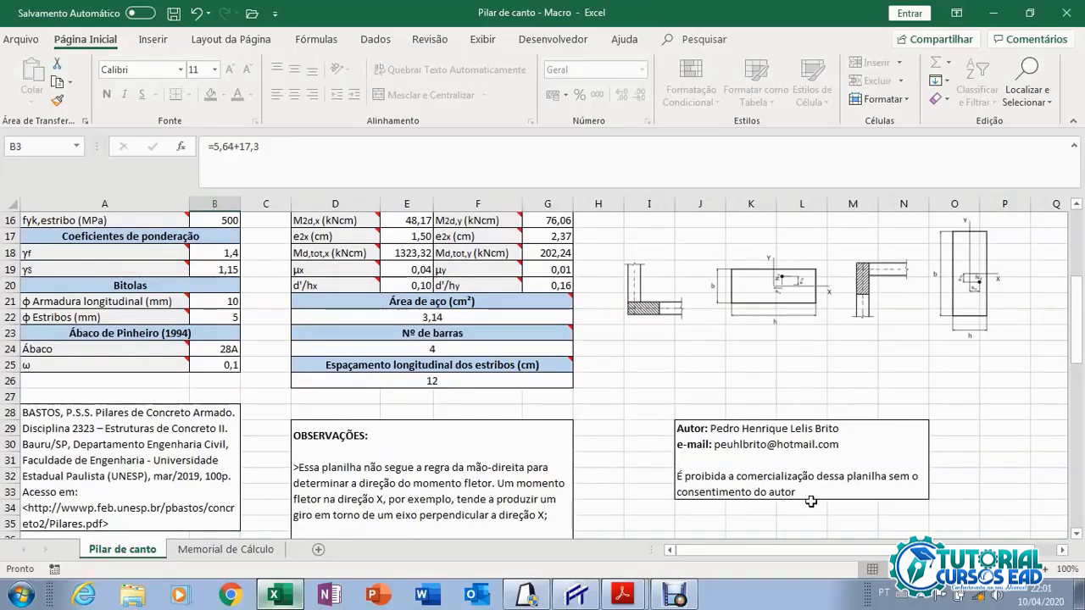
scroll(640, 491, up, 5)
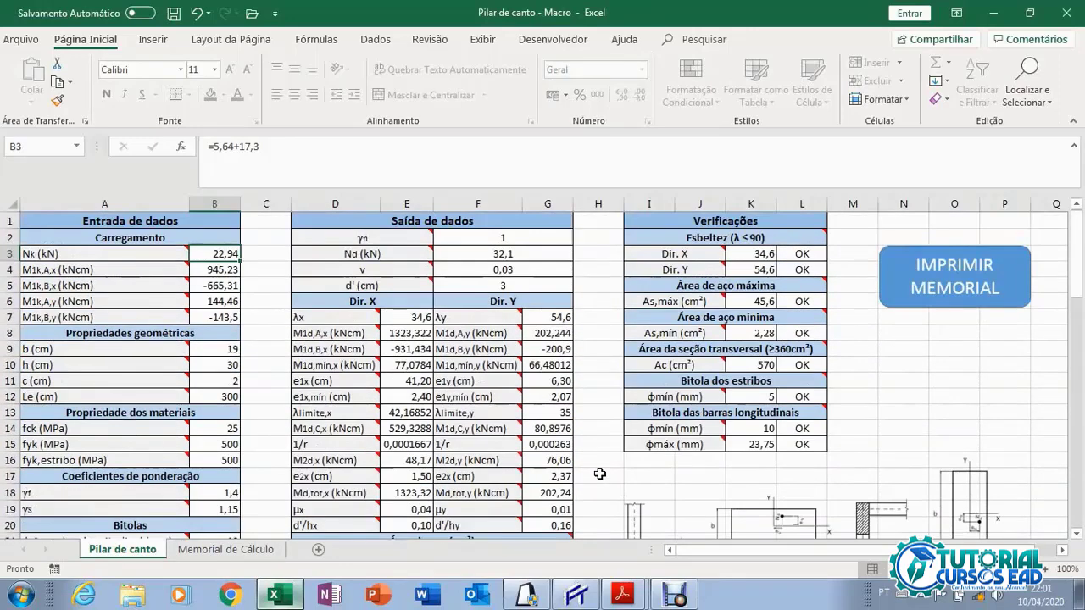